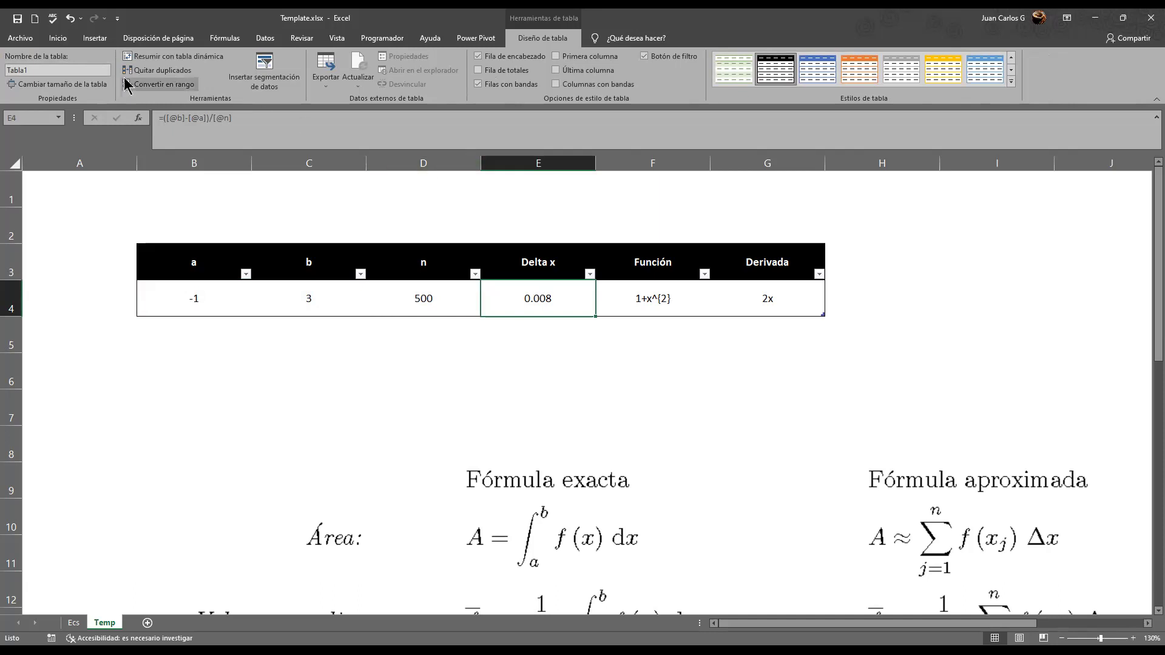
Fill the Delta x value cell E4 with a light gold theme colour
{"action": "left_click", "coordinate": [61, 38]}
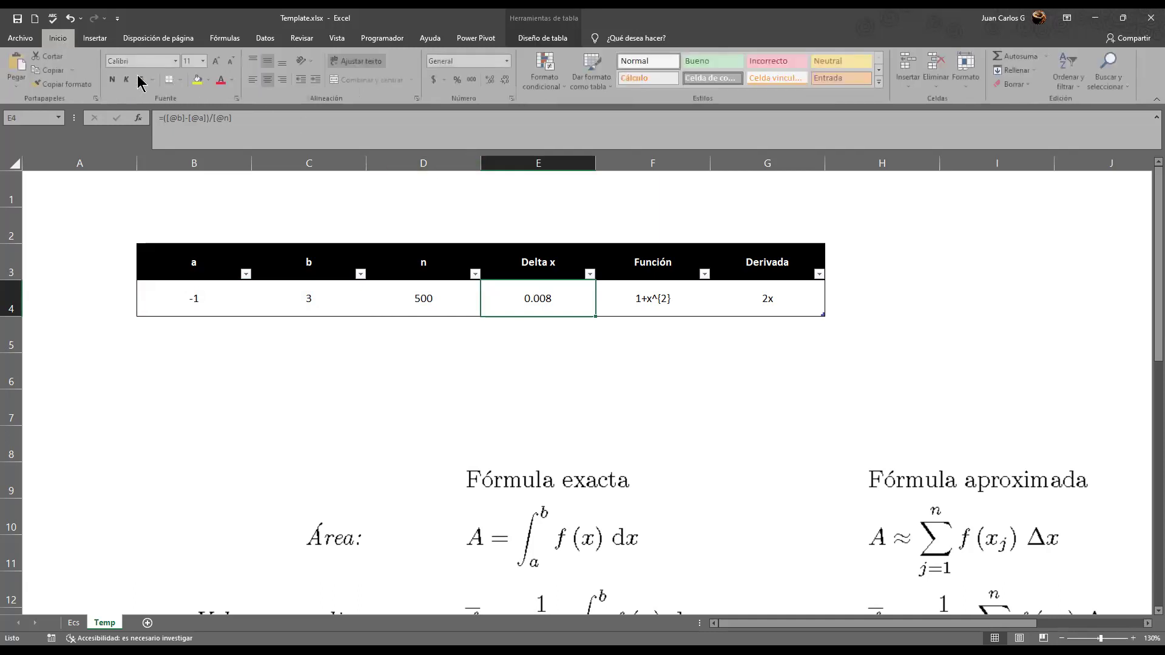
{"action": "left_click", "coordinate": [210, 79]}
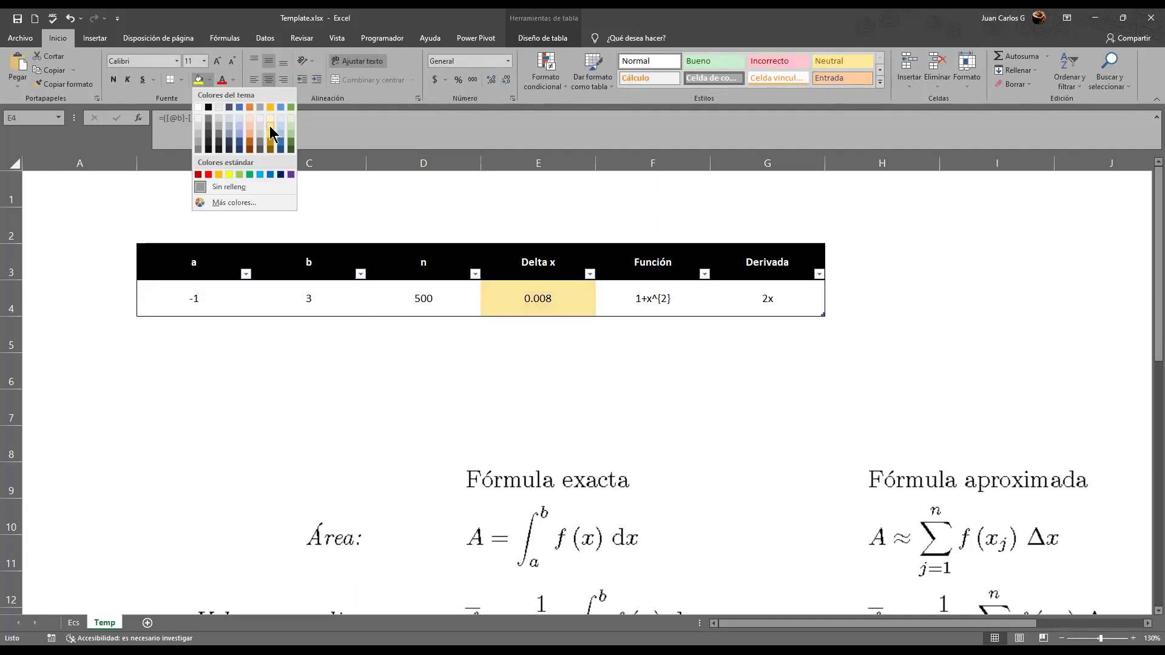
{"action": "left_click", "coordinate": [270, 125]}
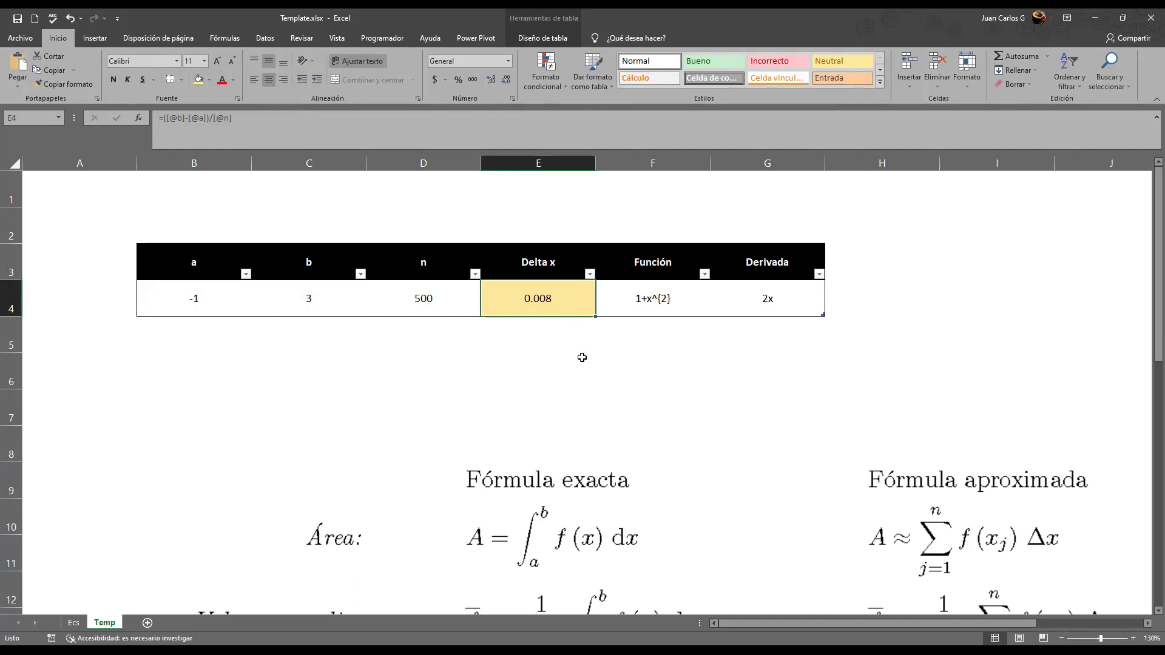
{"action": "left_click", "coordinate": [153, 406]}
Merge and centre cells B2:G2 above the table and fill the merged cell black
{"action": "left_click_drag", "start_coordinate": [185, 222], "coordinate": [744, 216]}
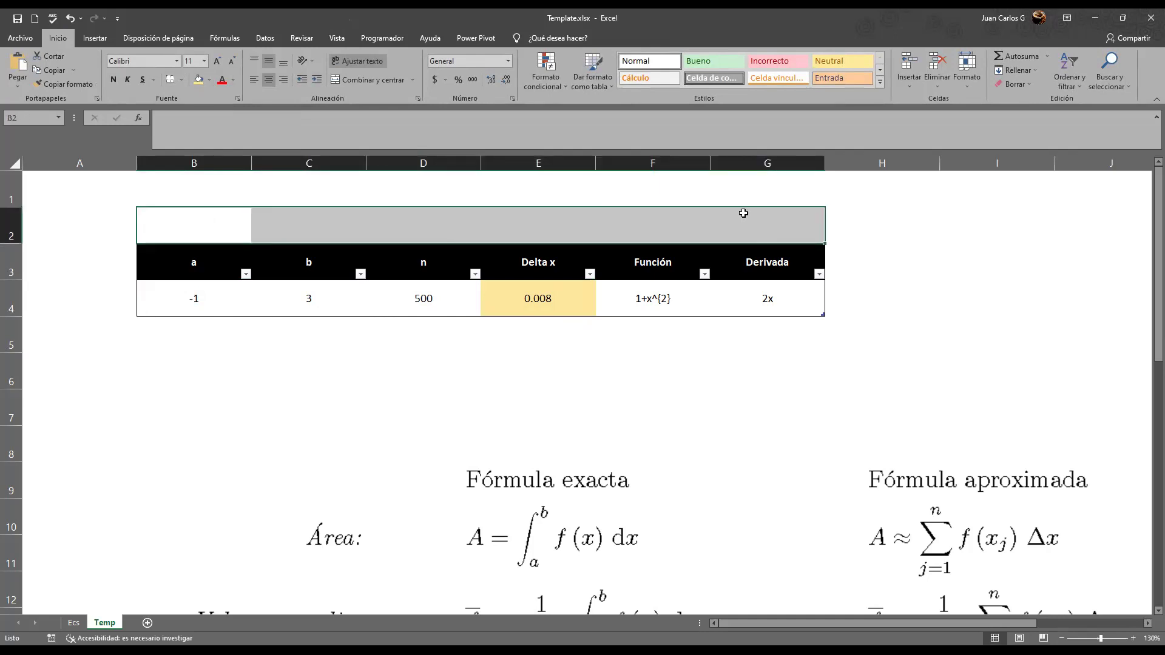
{"action": "left_click", "coordinate": [371, 80]}
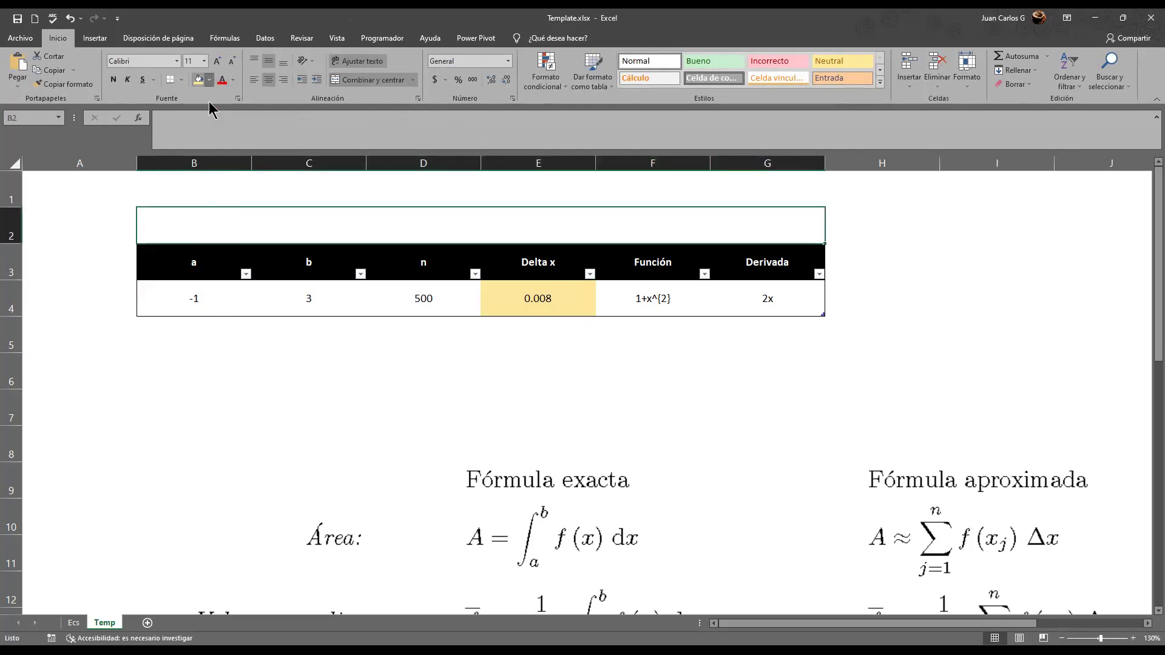
{"action": "left_click", "coordinate": [209, 81]}
{"action": "left_click", "coordinate": [212, 109]}
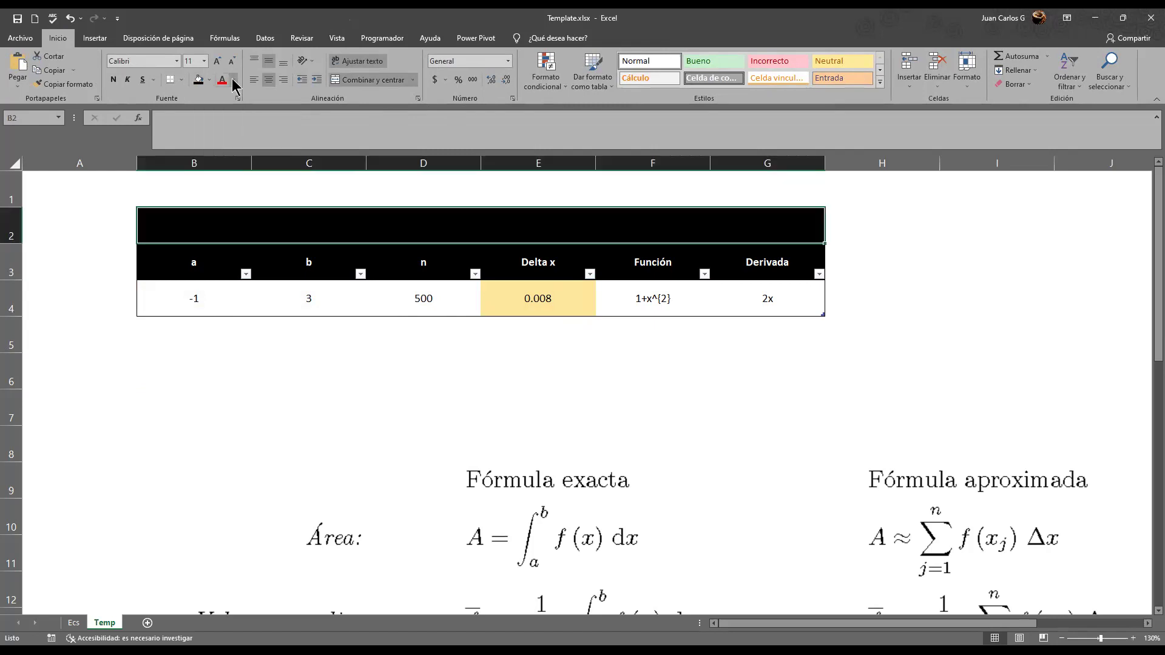
Format the merged cell's font as white, bold and size 16
{"action": "left_click", "coordinate": [233, 80]}
{"action": "left_click", "coordinate": [221, 125]}
{"action": "left_click", "coordinate": [113, 80]}
{"action": "left_click", "coordinate": [217, 60]}
{"action": "left_click", "coordinate": [216, 61]}
{"action": "left_click", "coordinate": [217, 61]}
Enter the title ENTRADAS in the merged cell and make it italic
{"action": "type", "text": "ENTRADAS"}
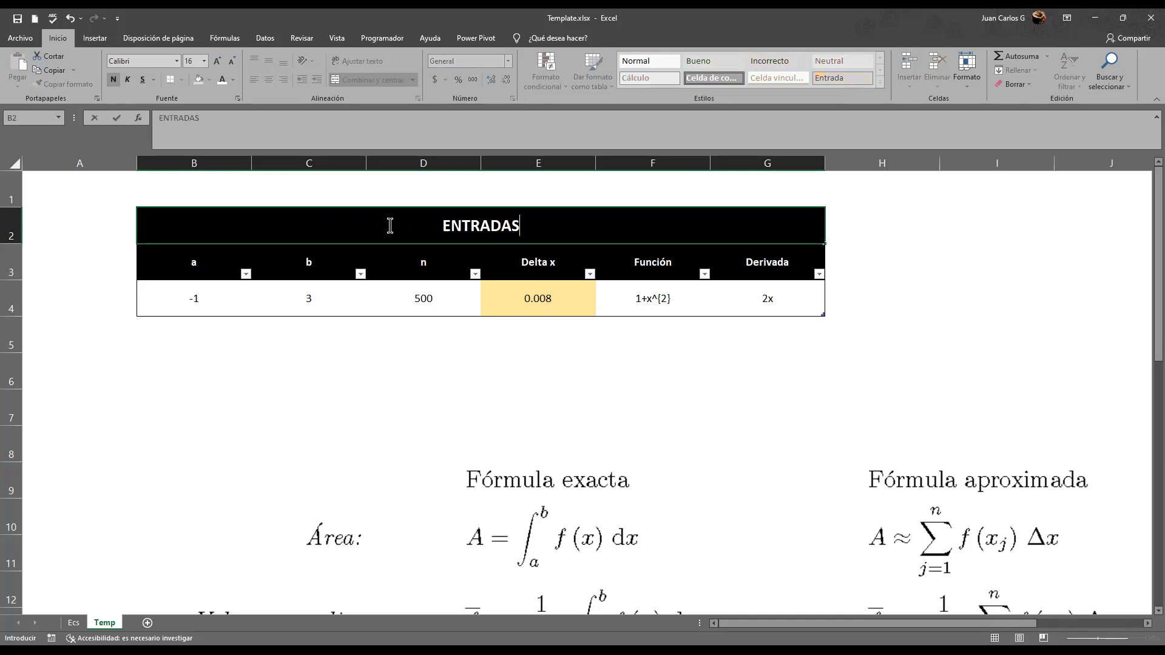
{"action": "key", "text": "ctrl+Return"}
{"action": "left_click", "coordinate": [389, 225]}
{"action": "key", "text": "ctrl+k"}
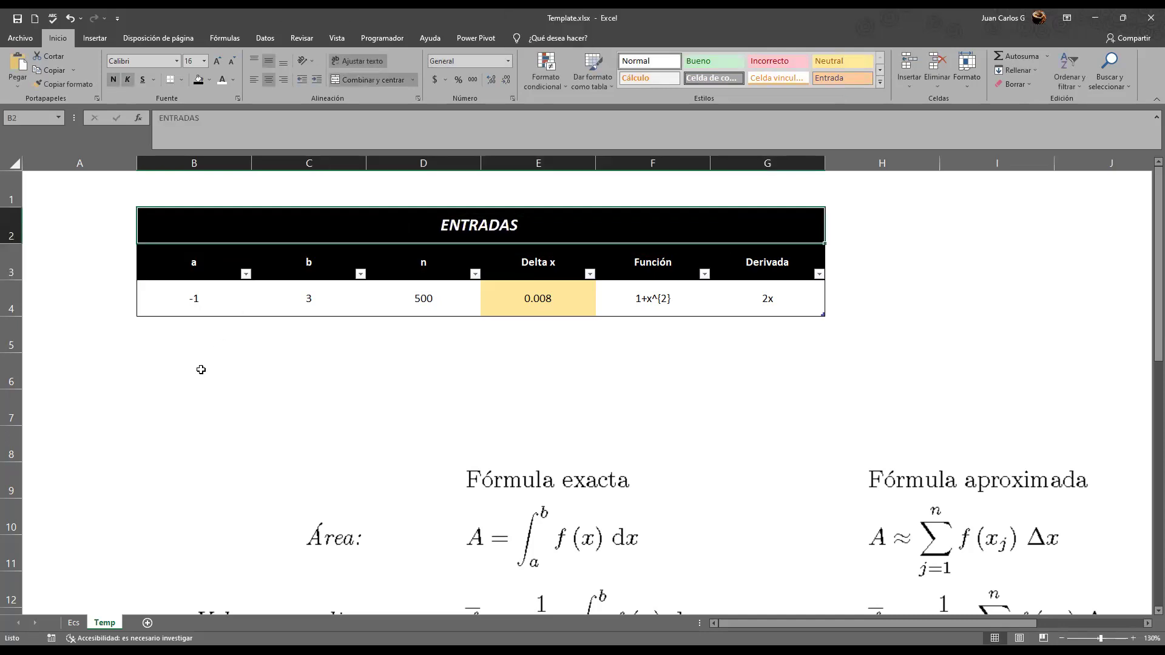
Move the formulas picture beside the ENTRADAS table, starting at about column H, to free the cells below the table
{"action": "left_click", "coordinate": [182, 376]}
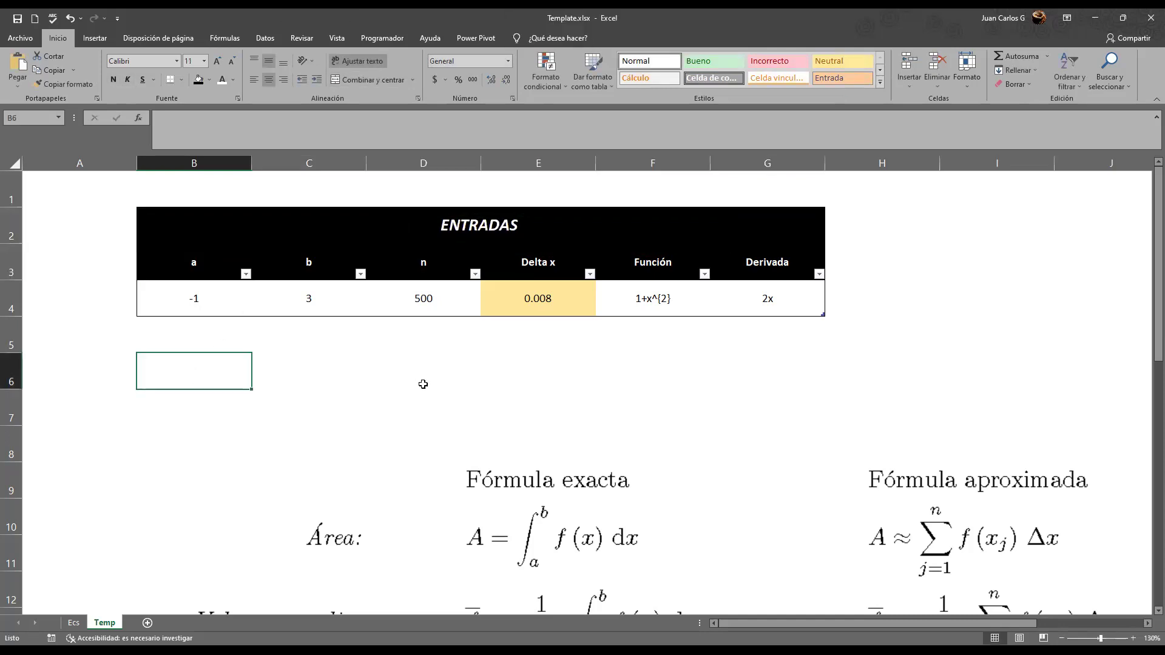
{"action": "scroll", "coordinate": [423, 384], "scroll_direction": "down", "scroll_amount": 2}
{"action": "left_click_drag", "start_coordinate": [356, 471], "coordinate": [822, 333]}
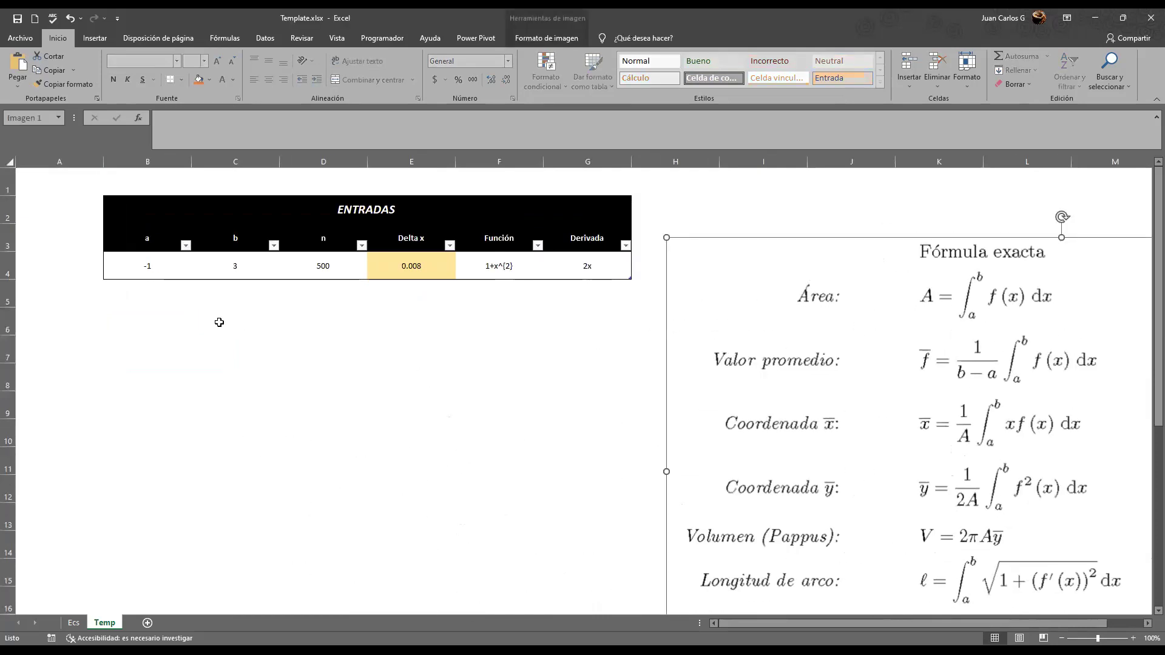
{"action": "left_click", "coordinate": [157, 331]}
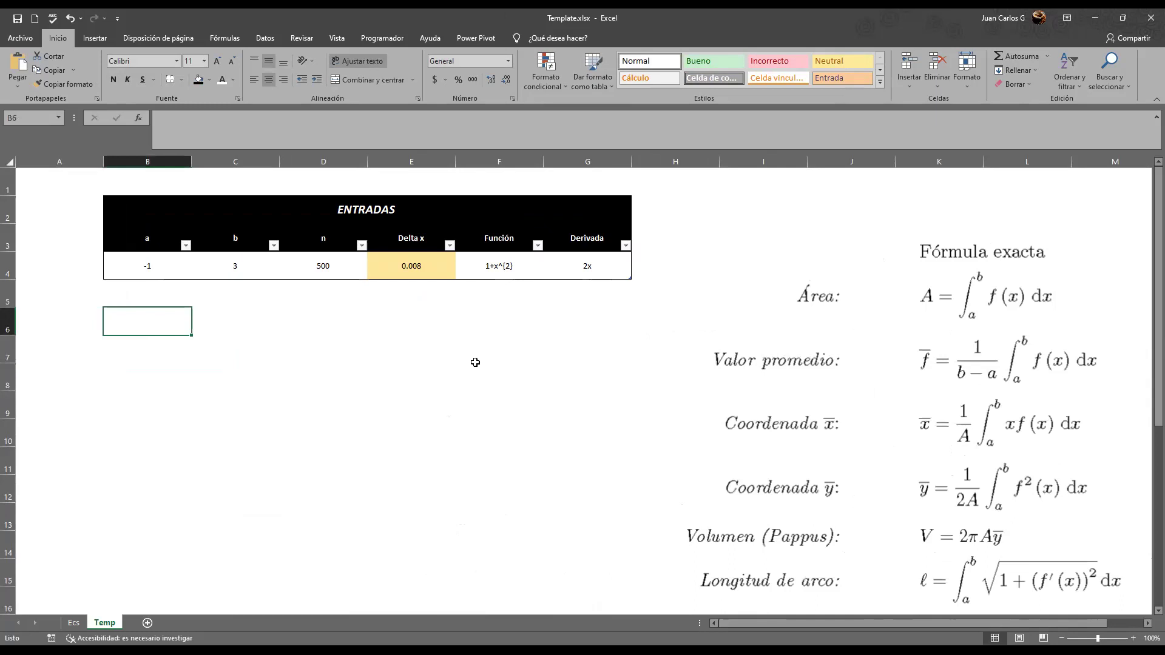
Enter the header Punto in B7 and the values 1, 2 and 3 in B8:B10
{"action": "key", "text": "Down"}
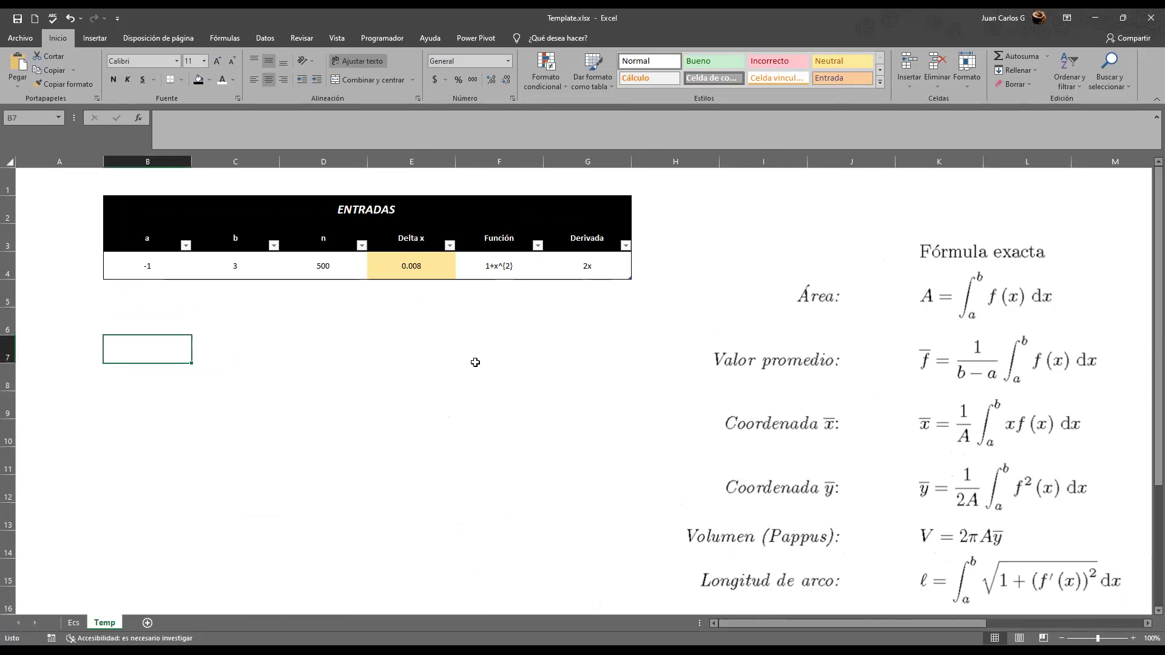
{"action": "type", "text": "Punto"}
{"action": "key", "text": "Return"}
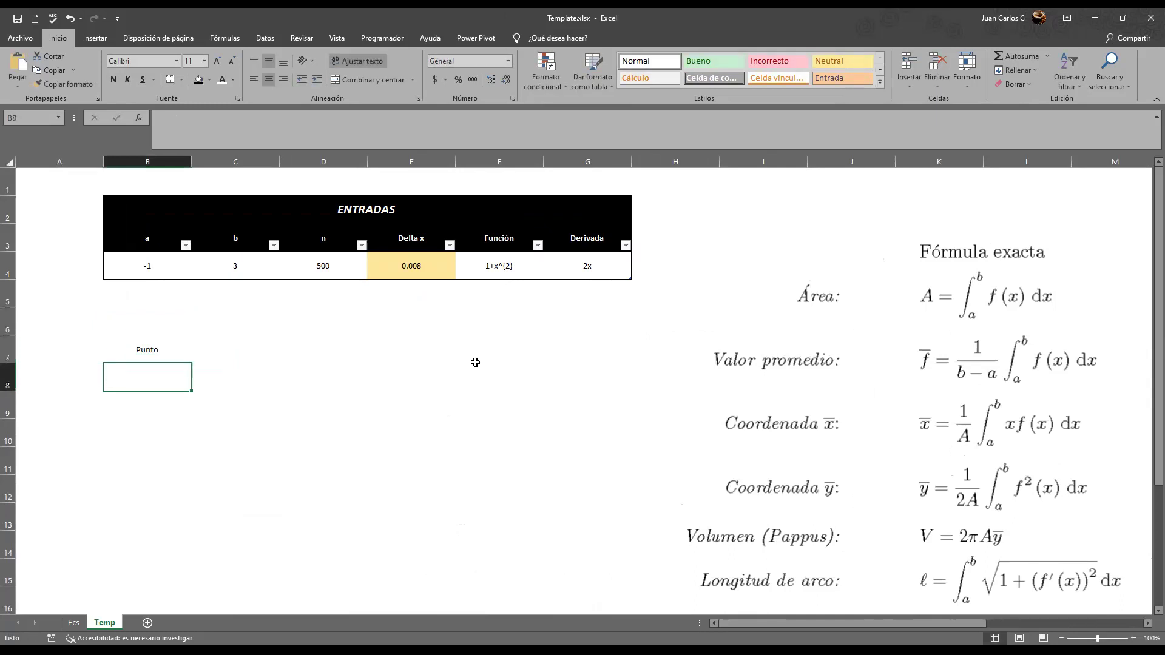
{"action": "type", "text": "1"}
{"action": "key", "text": "Return"}
{"action": "type", "text": "2"}
{"action": "key", "text": "Return"}
{"action": "type", "text": "3"}
{"action": "key", "text": "Up"}
{"action": "key", "text": "Up"}
Extend the 1, 2, 3 series from B8:B10 down the Punto column to 550 in row 557
{"action": "left_click_drag", "start_coordinate": [159, 381], "coordinate": [158, 419]}
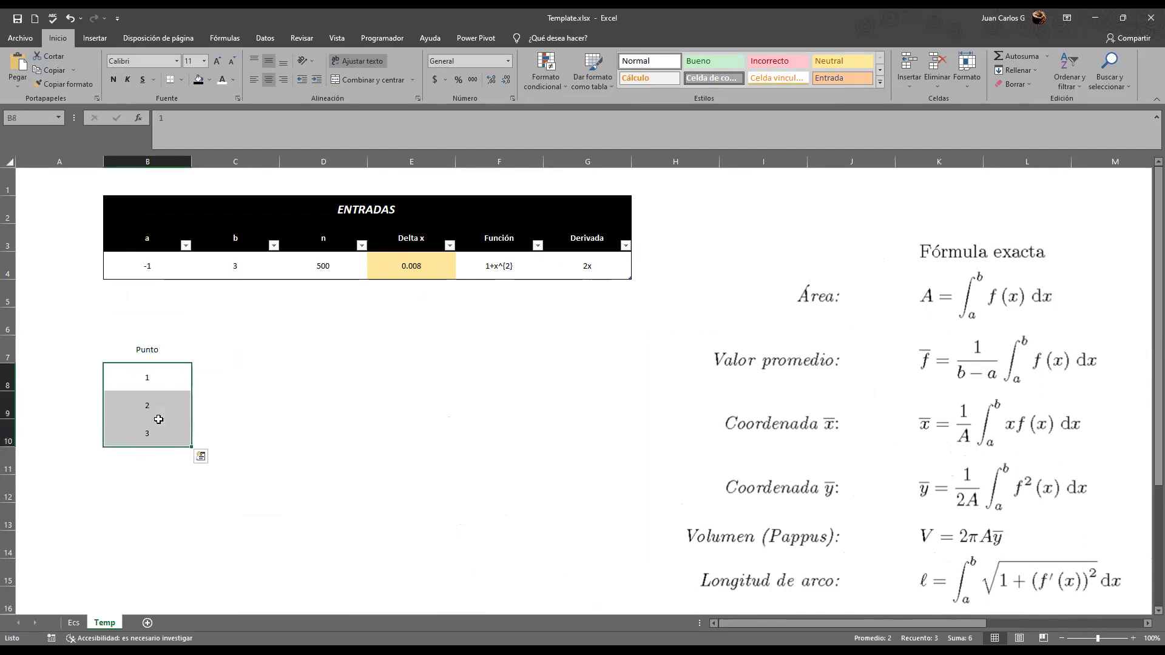
{"action": "left_click", "coordinate": [327, 270]}
{"action": "left_click_drag", "start_coordinate": [148, 377], "coordinate": [148, 437]}
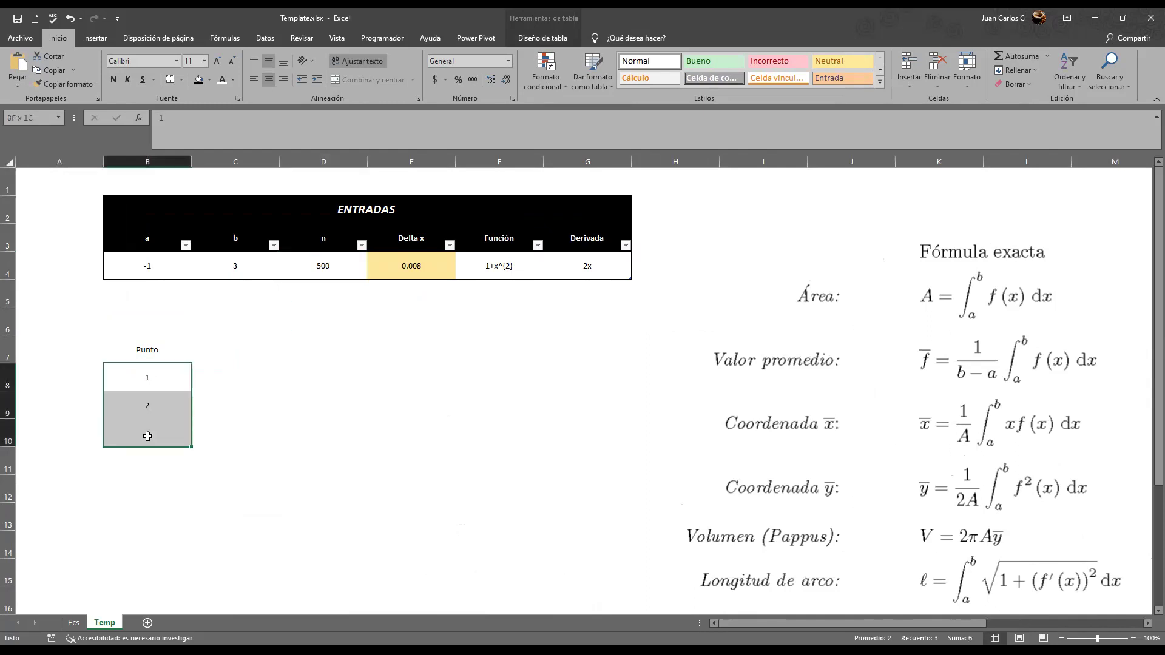
{"action": "scroll", "coordinate": [201, 359], "scroll_direction": "down", "scroll_amount": 1}
{"action": "left_click_drag", "start_coordinate": [191, 364], "coordinate": [153, 568]}
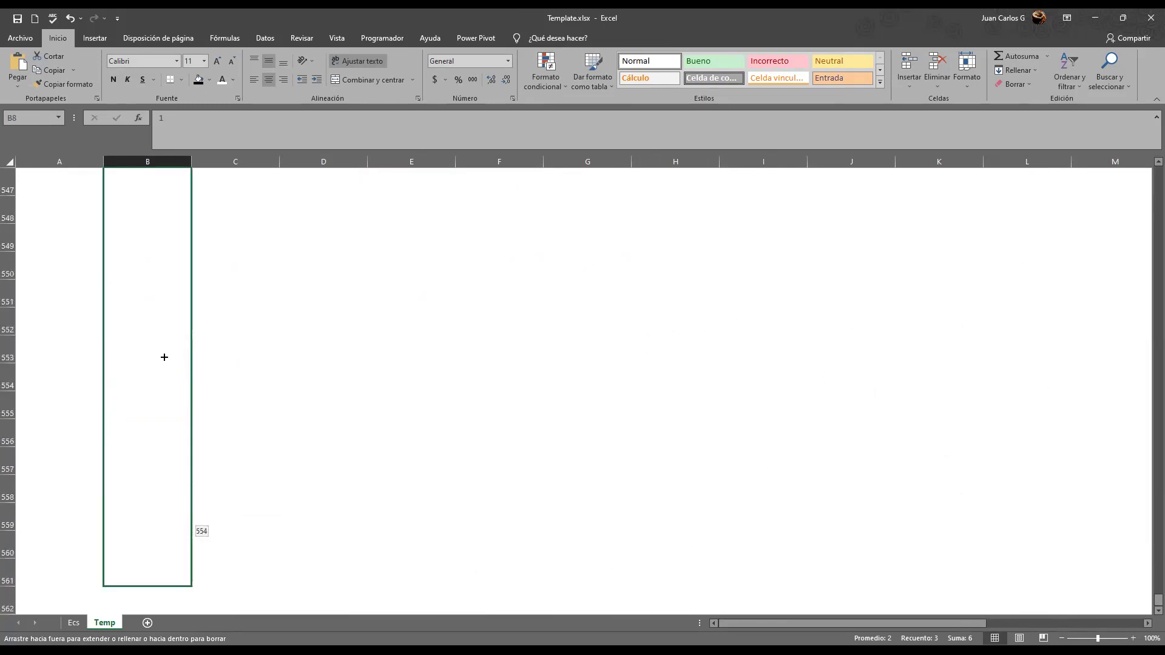
{"action": "left_click_drag", "start_coordinate": [164, 357], "coordinate": [165, 376]}
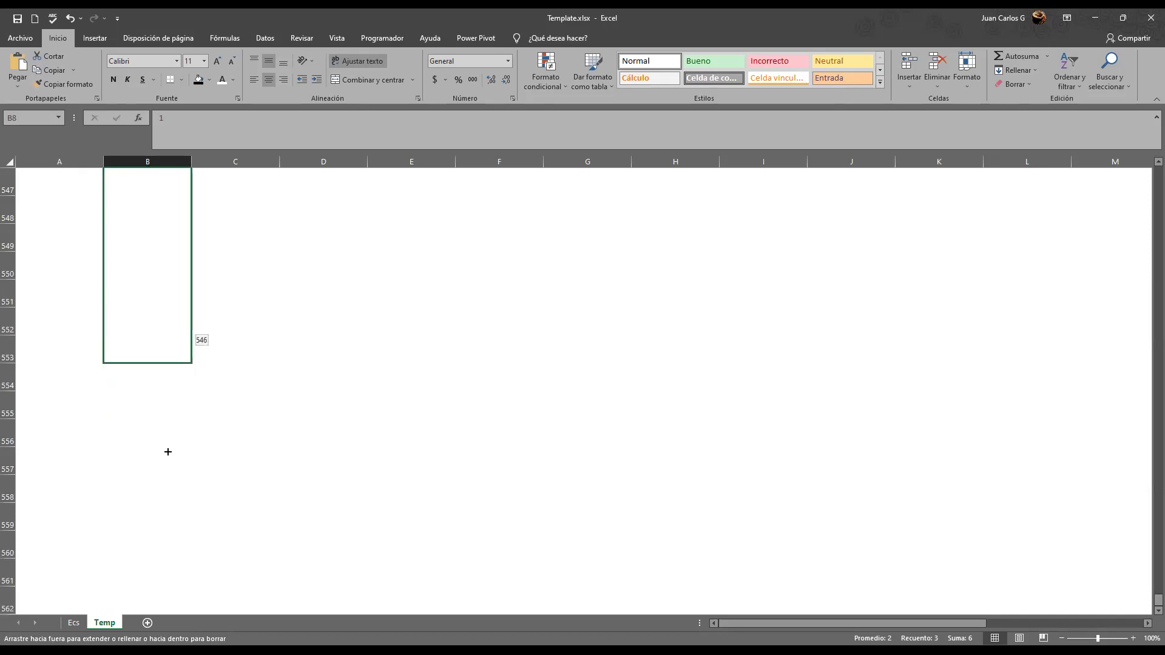
{"action": "left_click_drag", "start_coordinate": [250, 460], "coordinate": [245, 463]}
{"action": "left_click", "coordinate": [211, 465]}
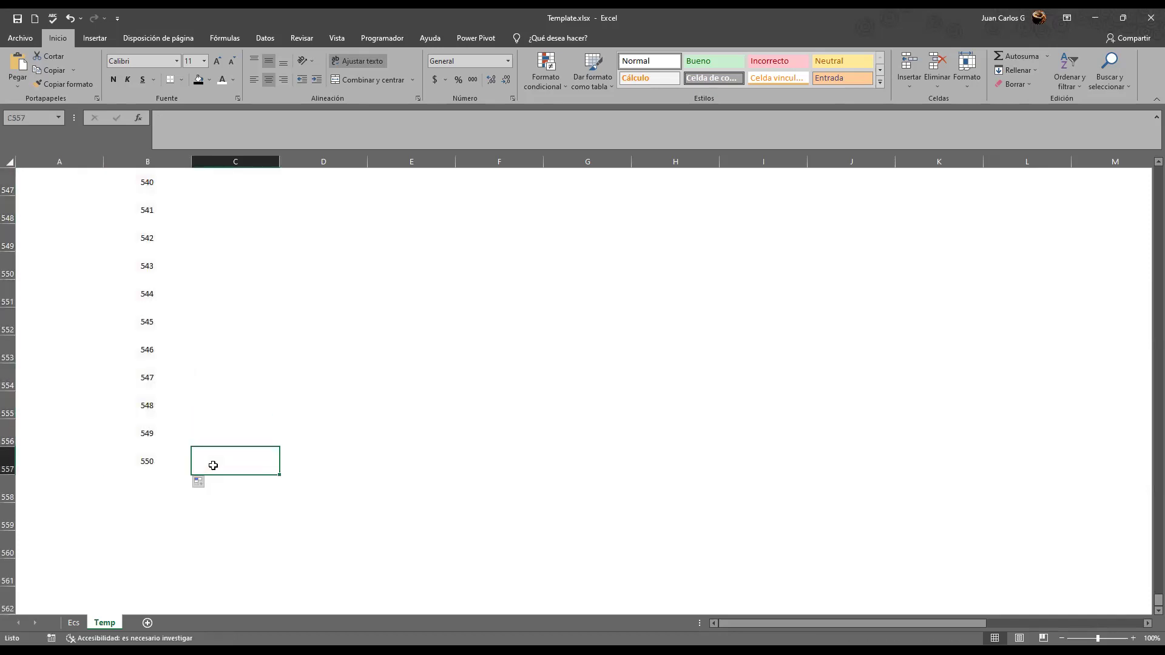
{"action": "key", "text": "ctrl+Home"}
Set n in the ENTRADAS table to 550
{"action": "left_click", "coordinate": [342, 270]}
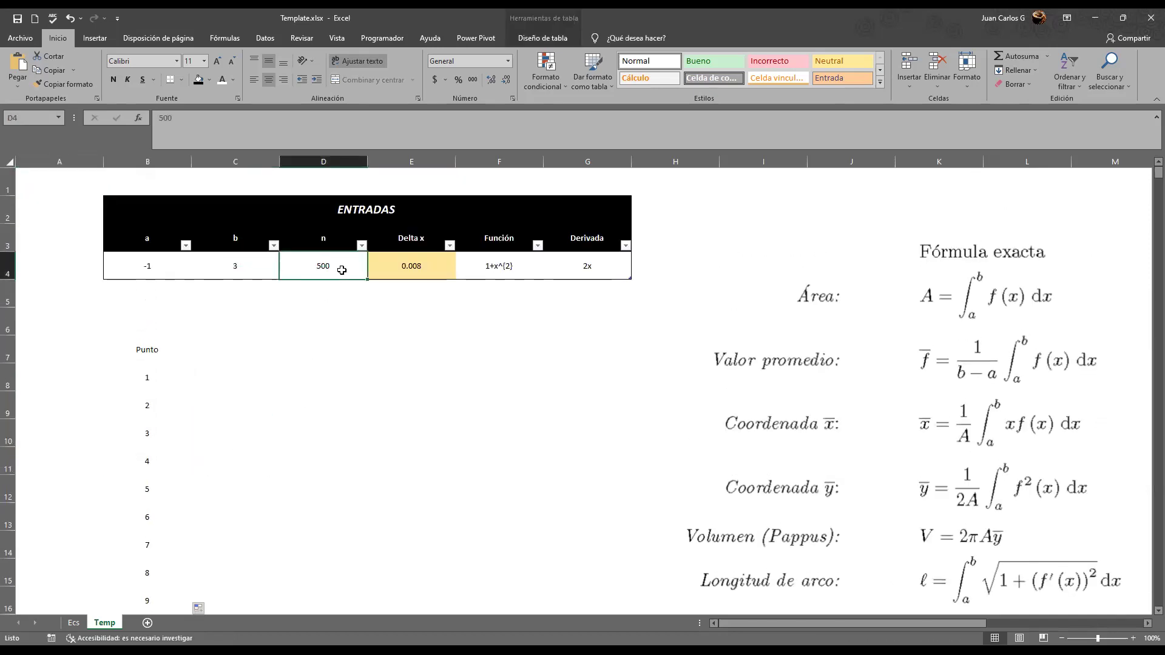
{"action": "type", "text": "550"}
{"action": "key", "text": "Return"}
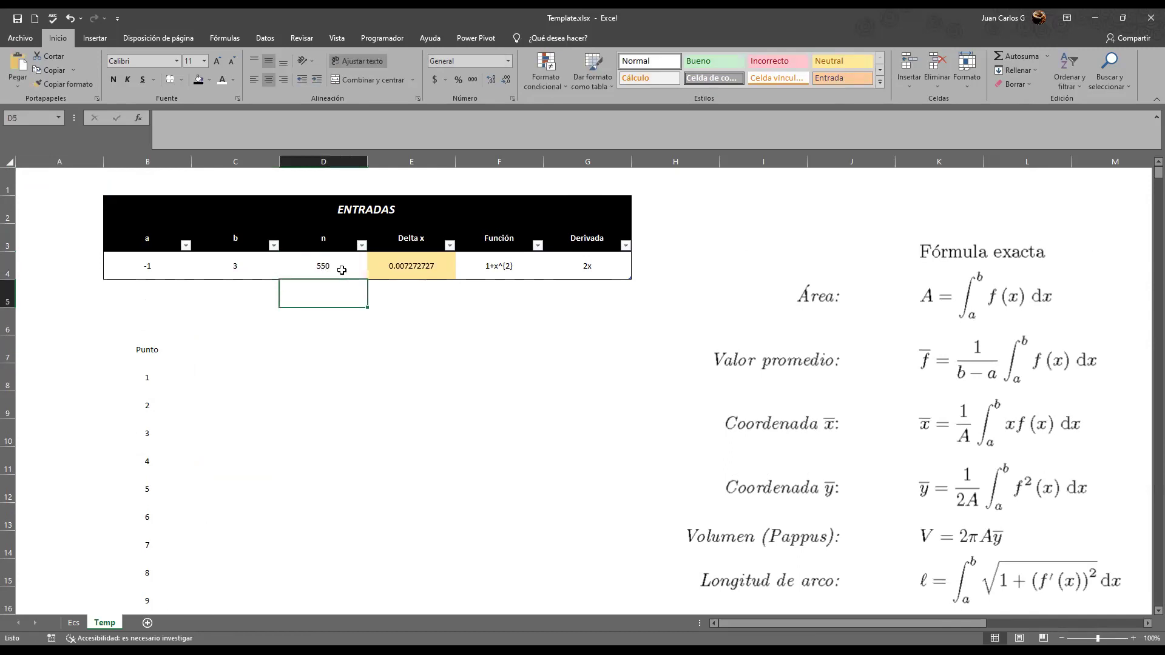
Reduce the Delta x value in E4 to four decimal places
{"action": "left_click", "coordinate": [428, 265]}
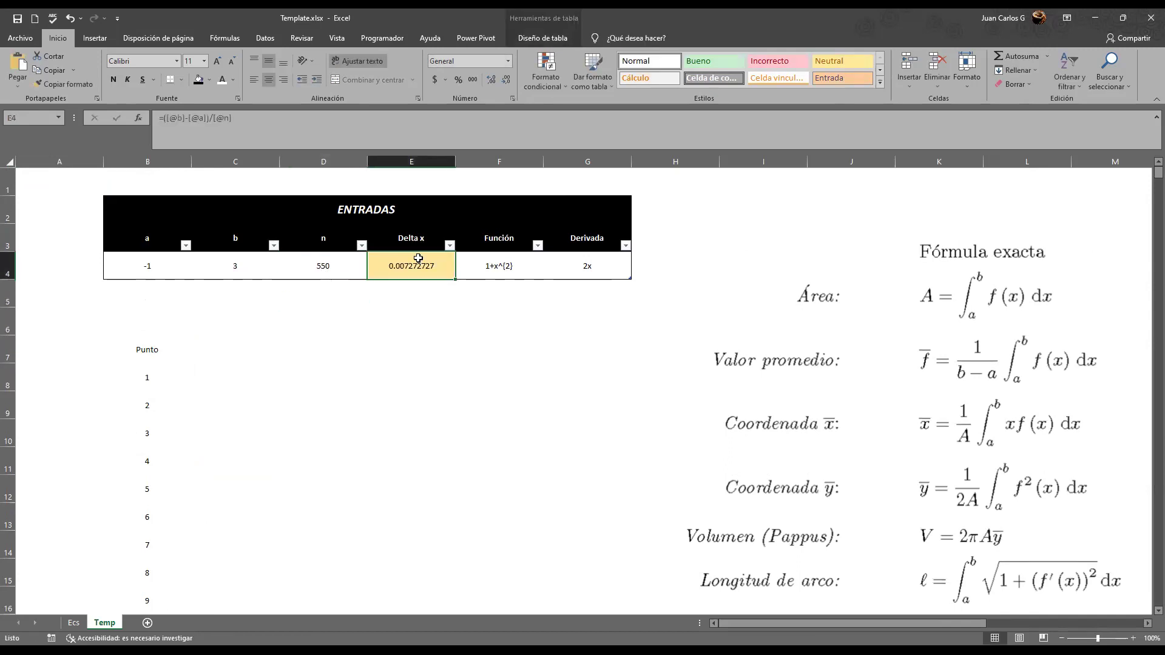
{"action": "left_click", "coordinate": [507, 81]}
{"action": "left_click", "coordinate": [507, 81]}
{"action": "left_click", "coordinate": [507, 81]}
{"action": "left_click", "coordinate": [507, 81]}
{"action": "left_click", "coordinate": [506, 80]}
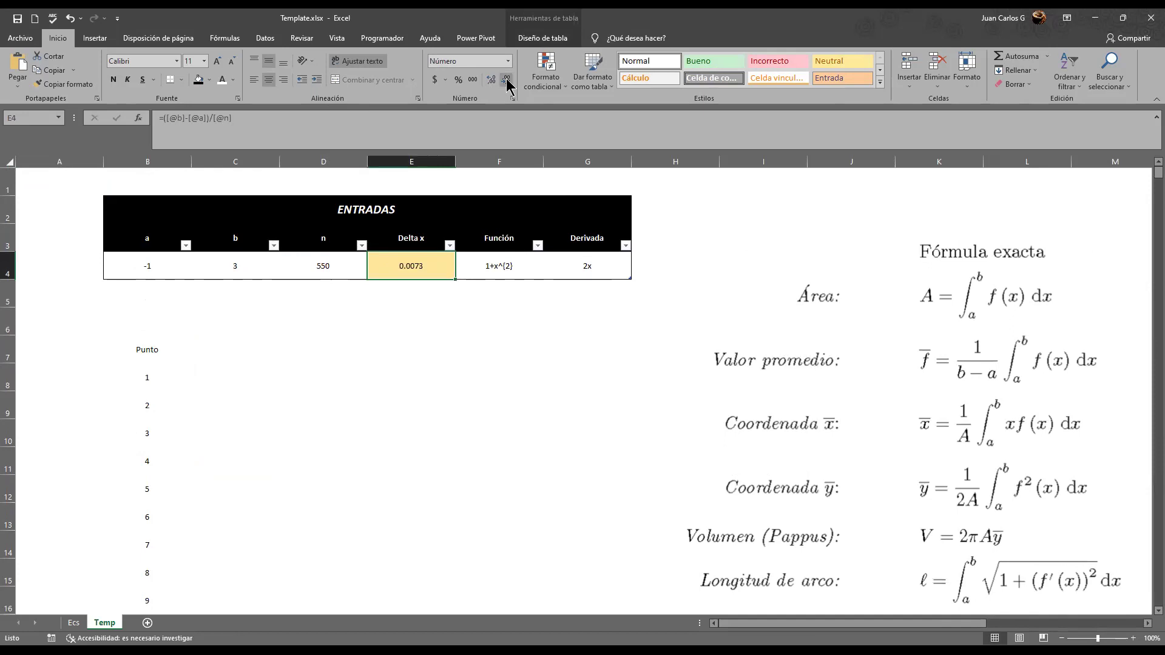
Enter the headers "x incial" in C7 and "x final" in D7 beside Punto
{"action": "left_click", "coordinate": [219, 349]}
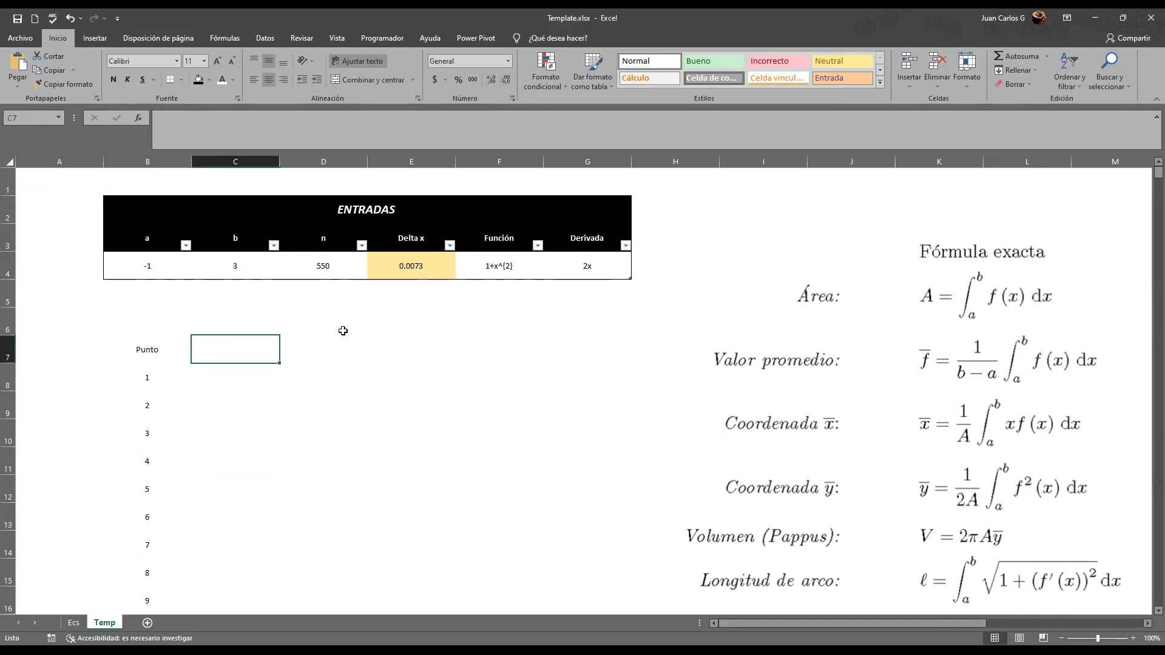
{"action": "type", "text": "x incial"}
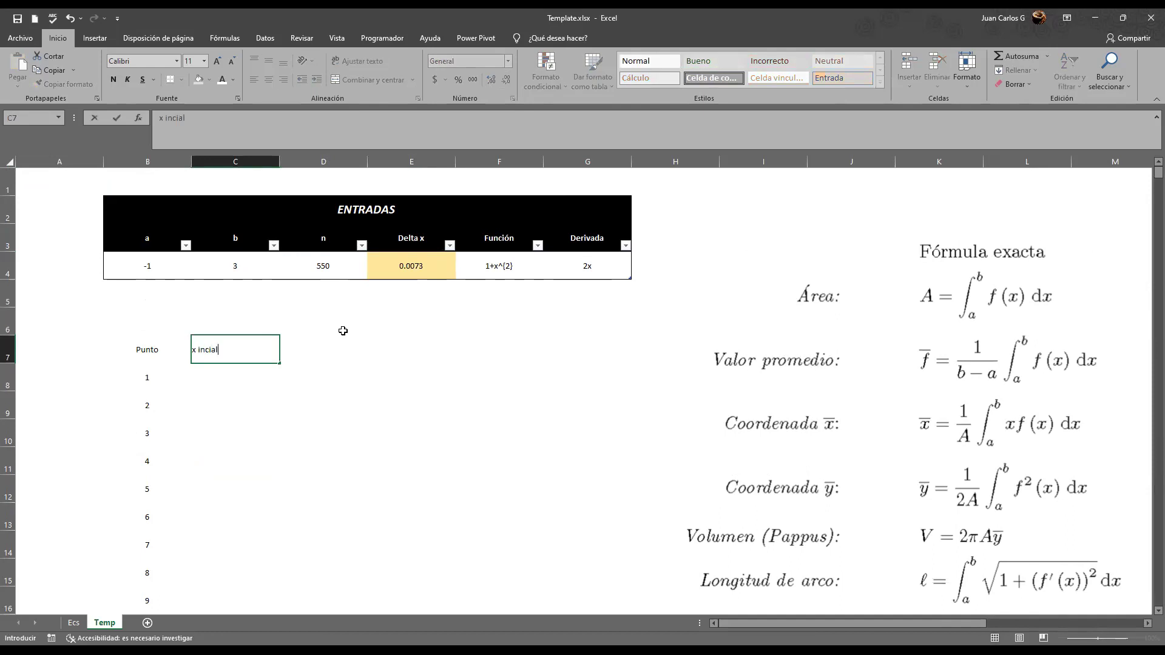
{"action": "key", "text": "Tab"}
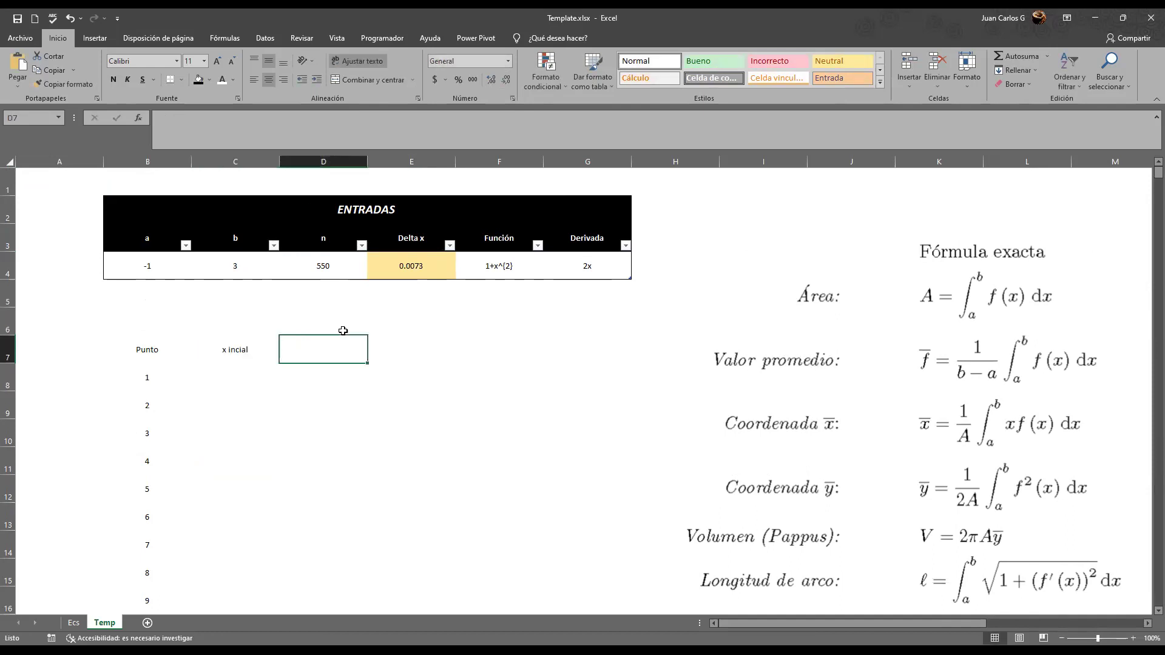
{"action": "type", "text": "x final"}
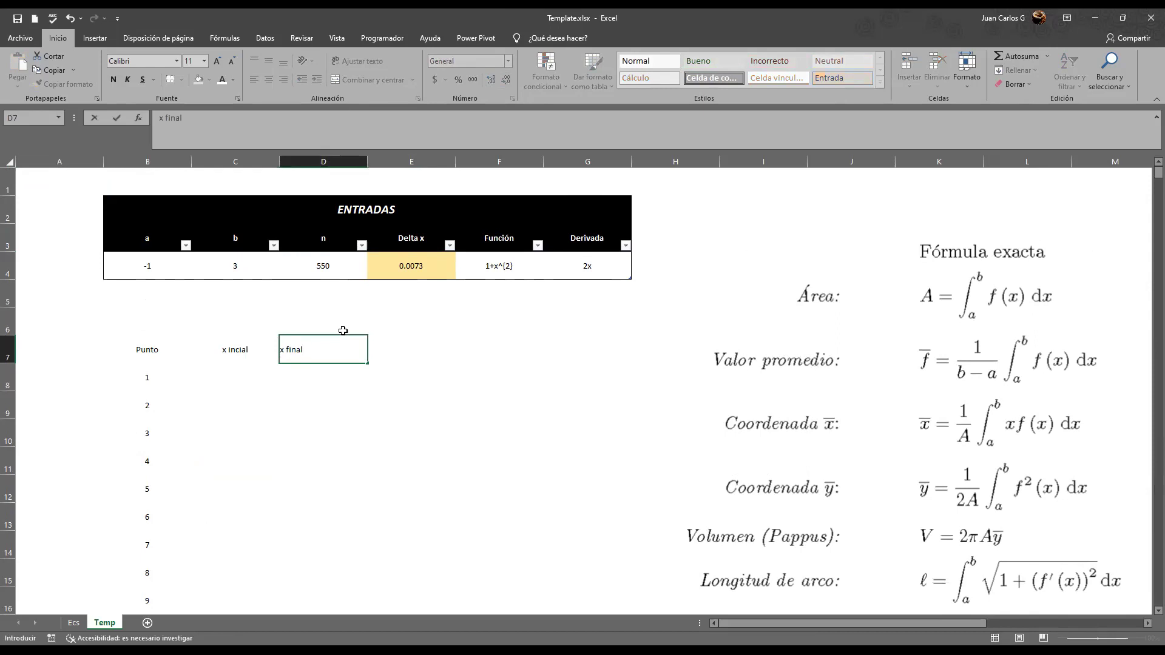
{"action": "key", "text": "Return"}
Correct the spelling of the header in C7 to "x inicial"
{"action": "left_click", "coordinate": [255, 349]}
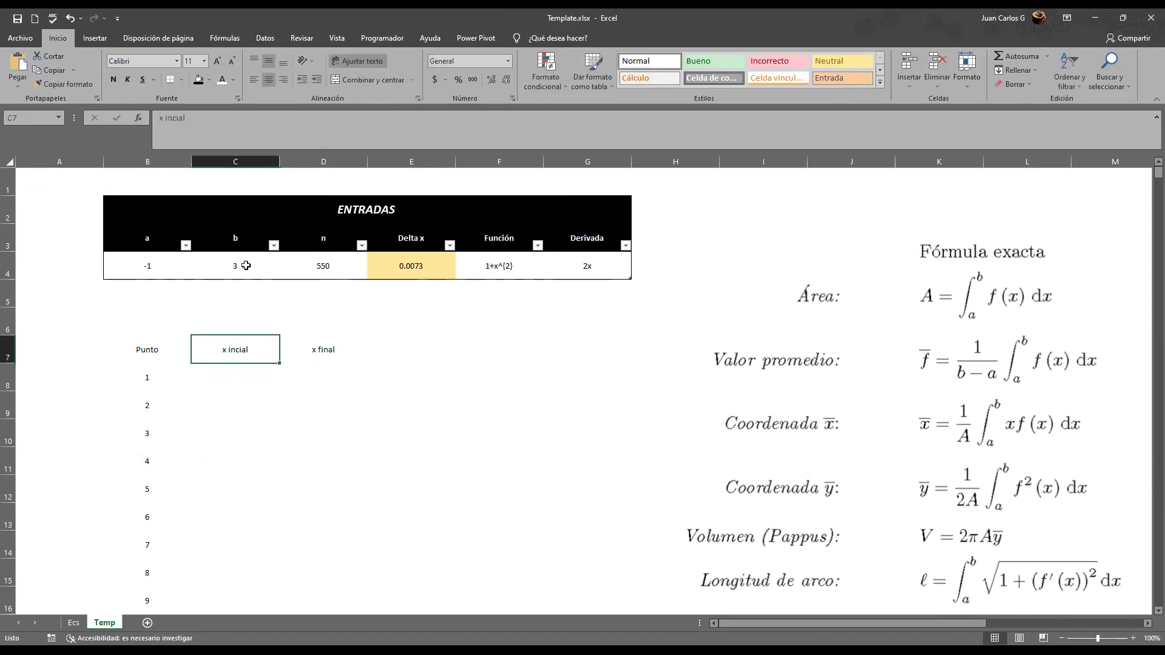
{"action": "left_click", "coordinate": [171, 117]}
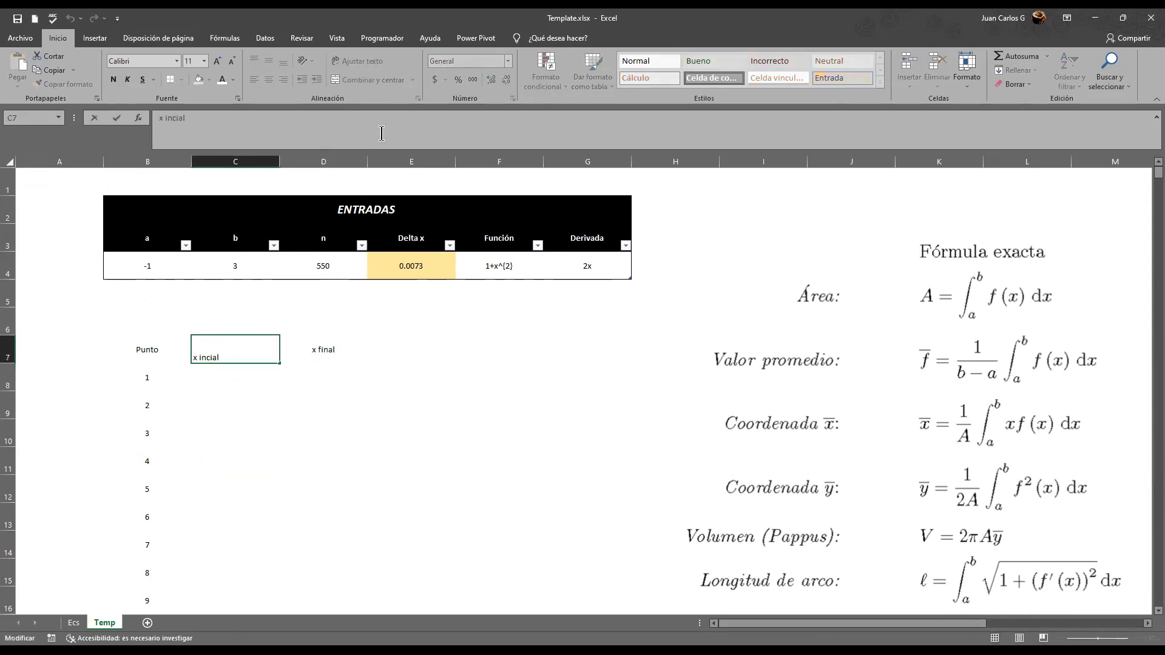
{"action": "type", "text": "i"}
{"action": "key", "text": "Tab"}
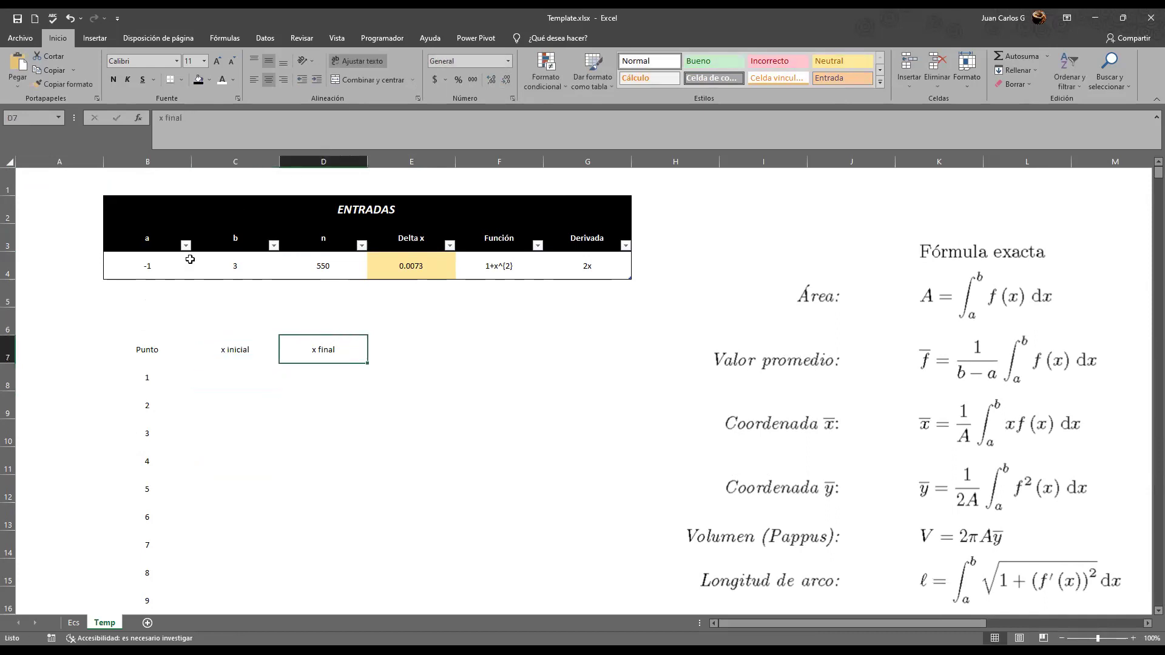
Enter the formula =Tabla1[a] in C8 as the x inicial of point 1
{"action": "left_click_drag", "start_coordinate": [148, 377], "coordinate": [151, 406]}
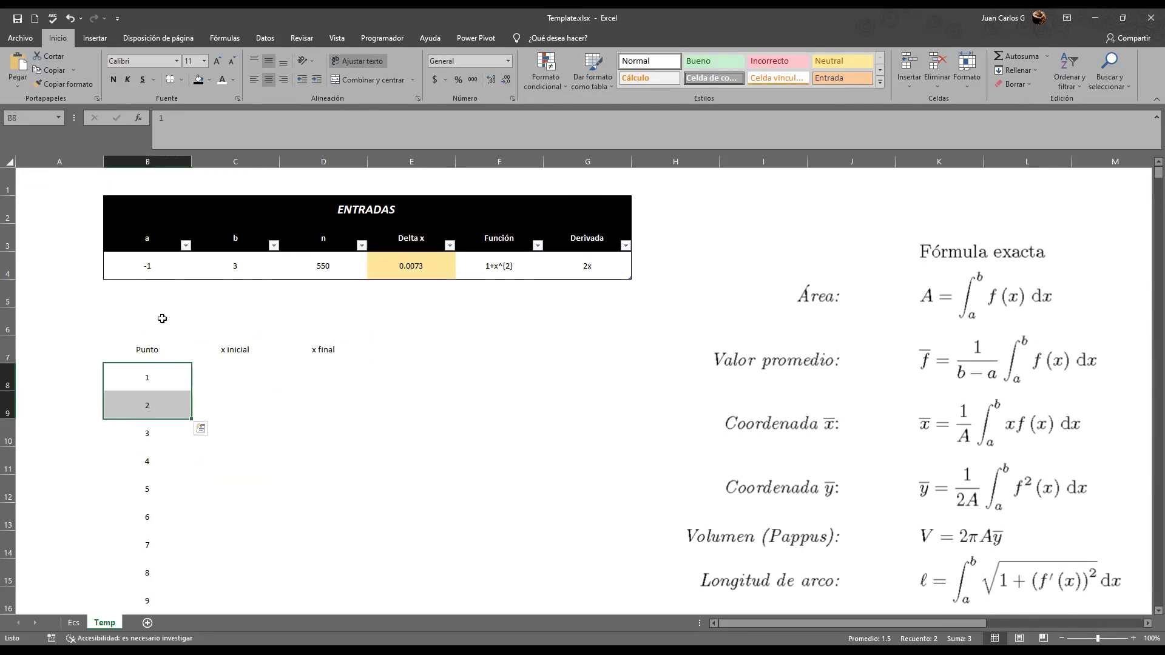
{"action": "left_click_drag", "start_coordinate": [148, 265], "coordinate": [194, 267]}
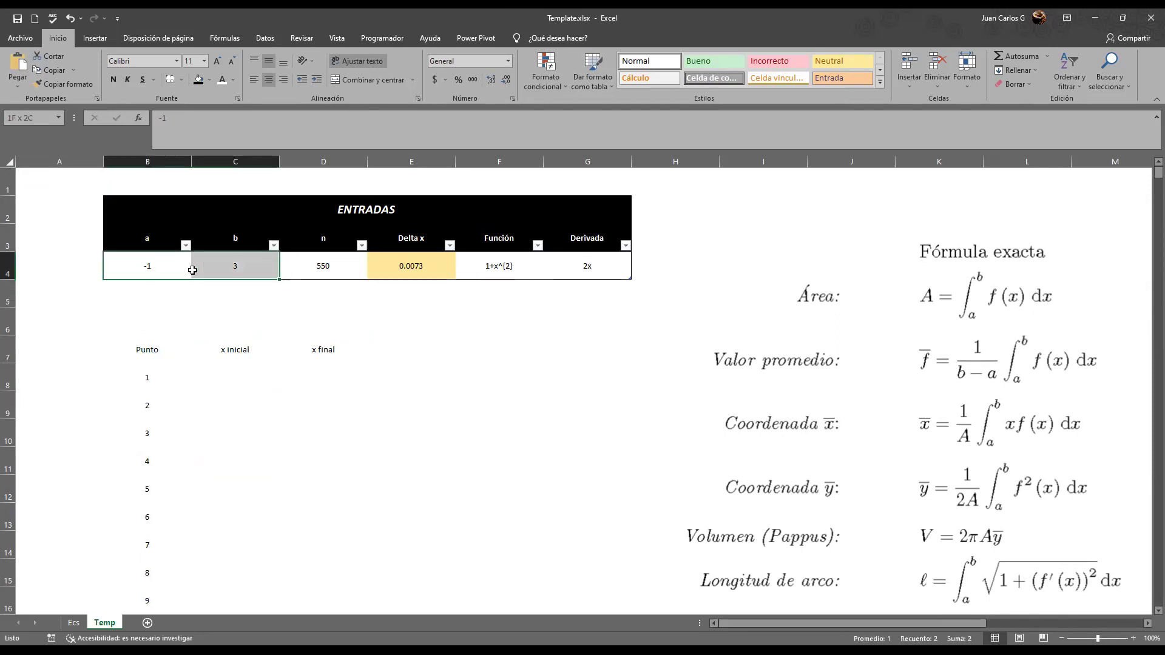
{"action": "left_click", "coordinate": [233, 372]}
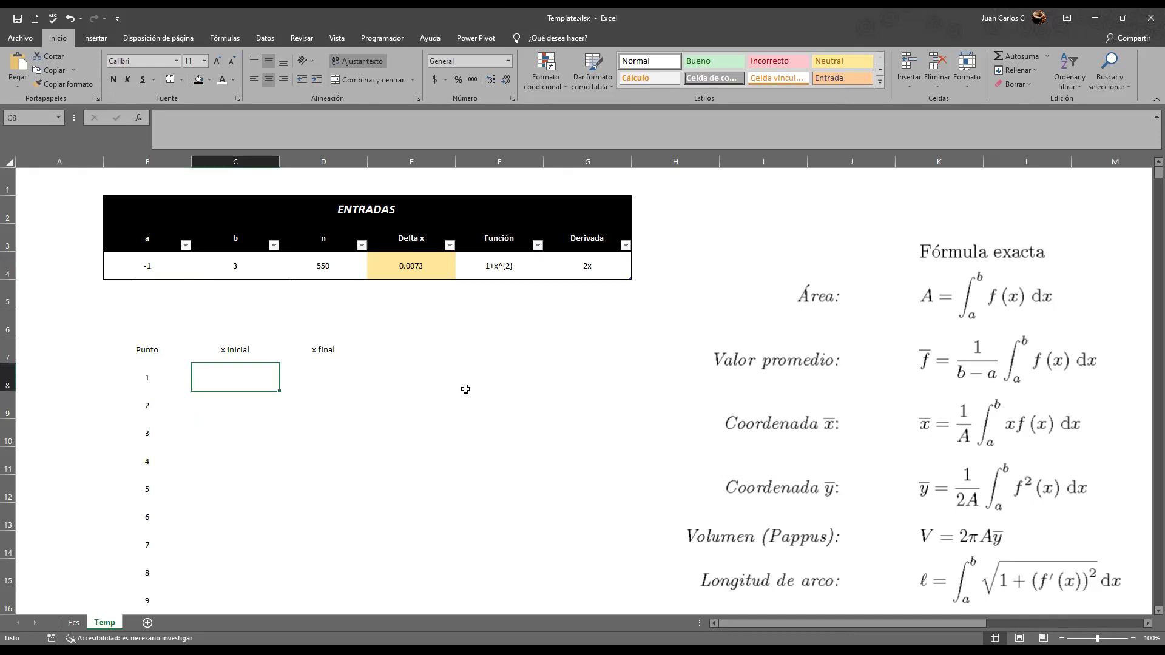
{"action": "type", "text": "="}
{"action": "left_click", "coordinate": [150, 261]}
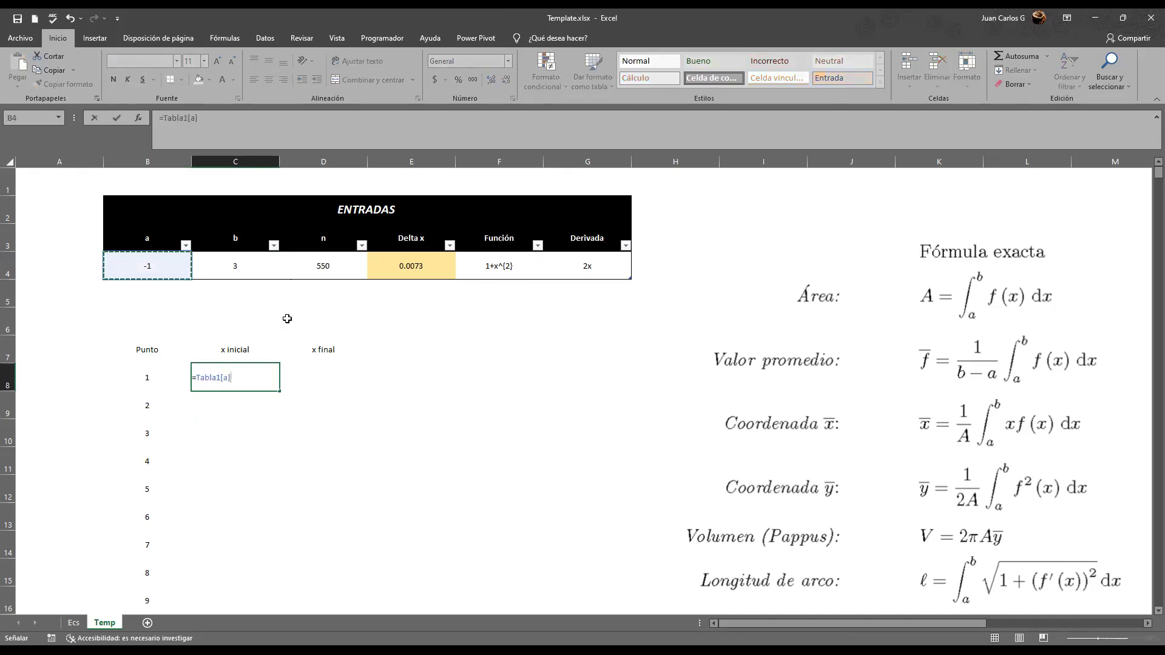
{"action": "key", "text": "Return"}
Enter the formula =C8+Tabla1[Delta x] in D8 as the x final of point 1
{"action": "key", "text": "Up"}
{"action": "key", "text": "Right"}
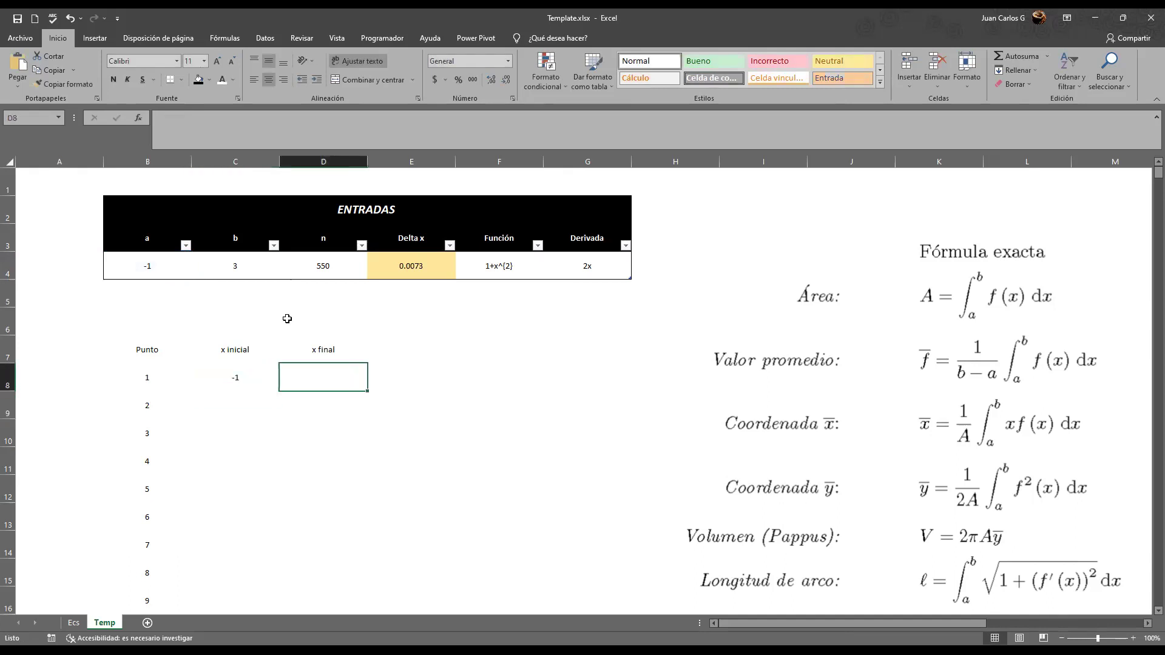
{"action": "type", "text": "="}
{"action": "left_click", "coordinate": [241, 372]}
{"action": "type", "text": "+"}
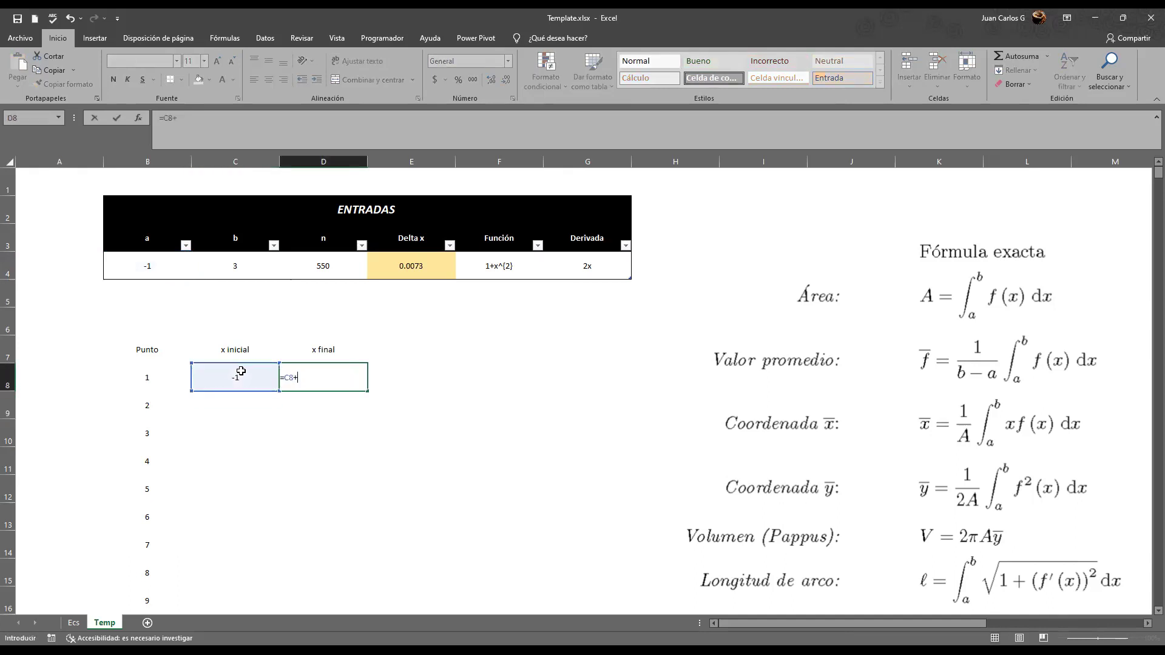
{"action": "left_click", "coordinate": [416, 267]}
{"action": "key", "text": "Return"}
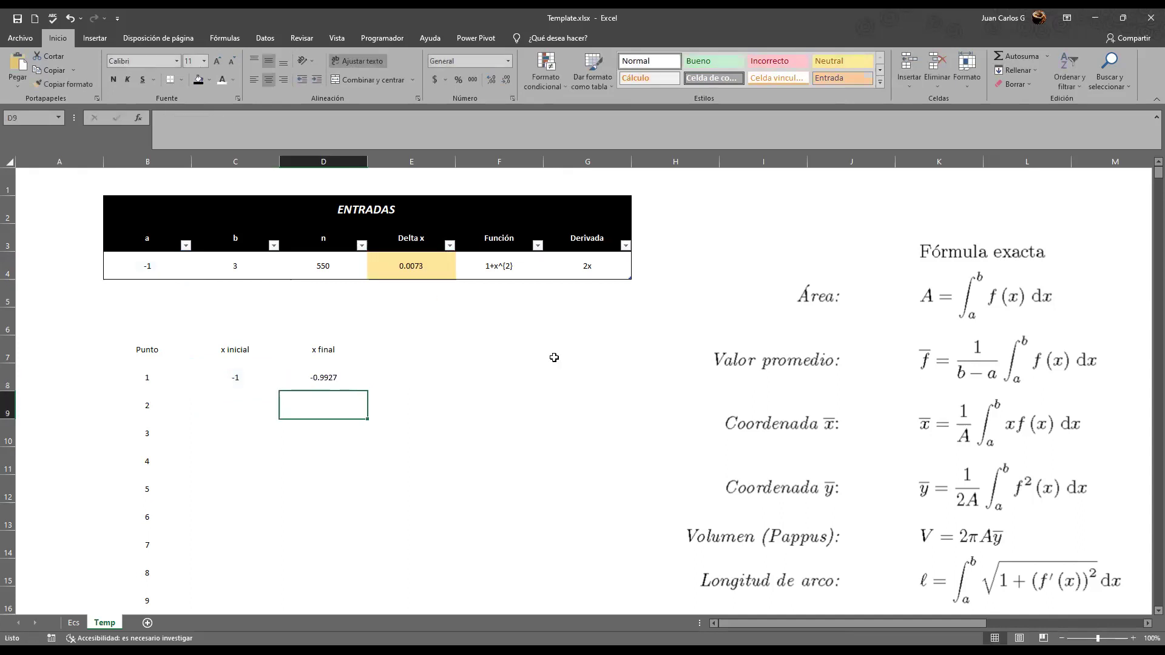
Enter the formula =D8 in C9 so the x inicial of point 2 takes the previous x final
{"action": "key", "text": "Left"}
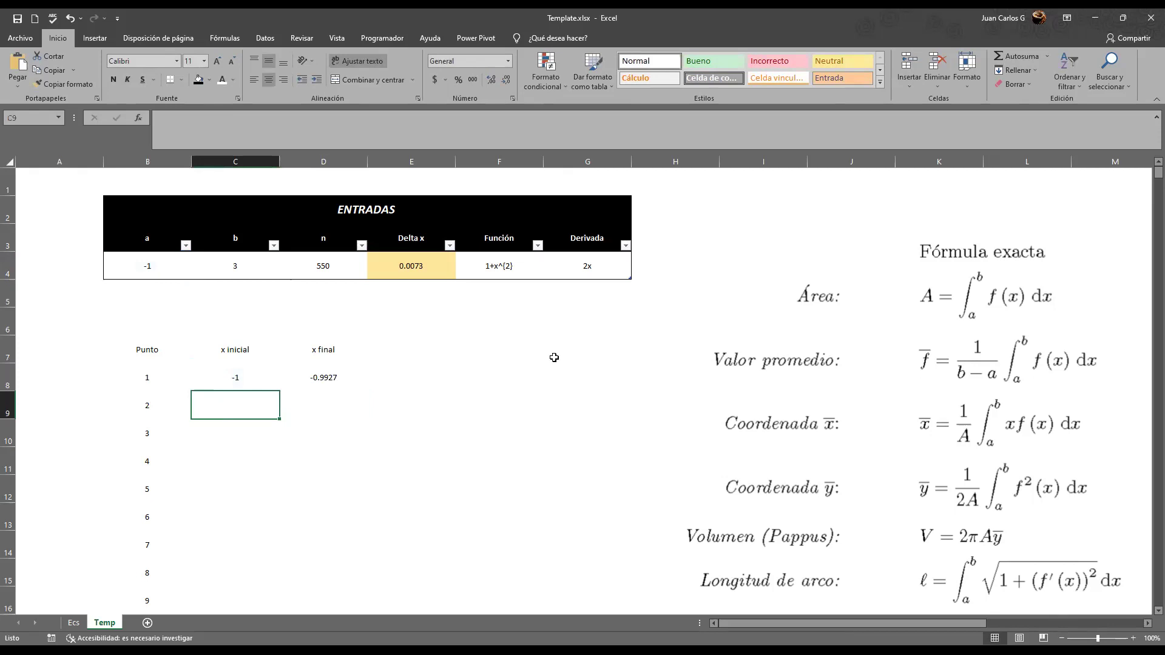
{"action": "type", "text": "="}
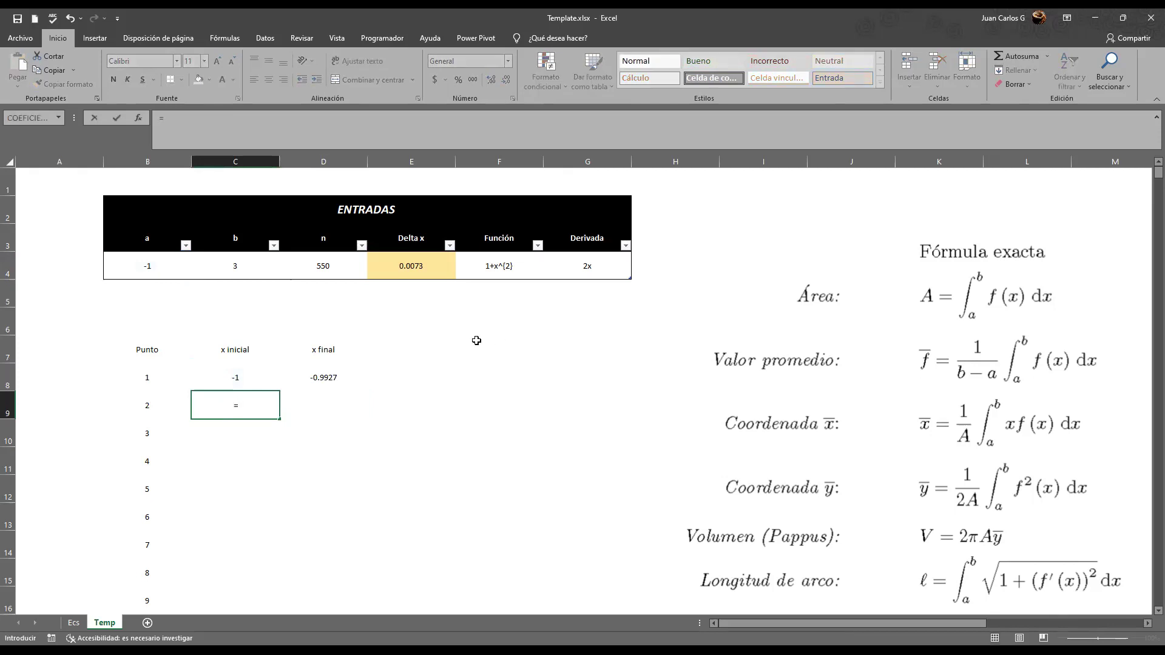
{"action": "left_click", "coordinate": [328, 379]}
{"action": "key", "text": "ctrl+Return"}
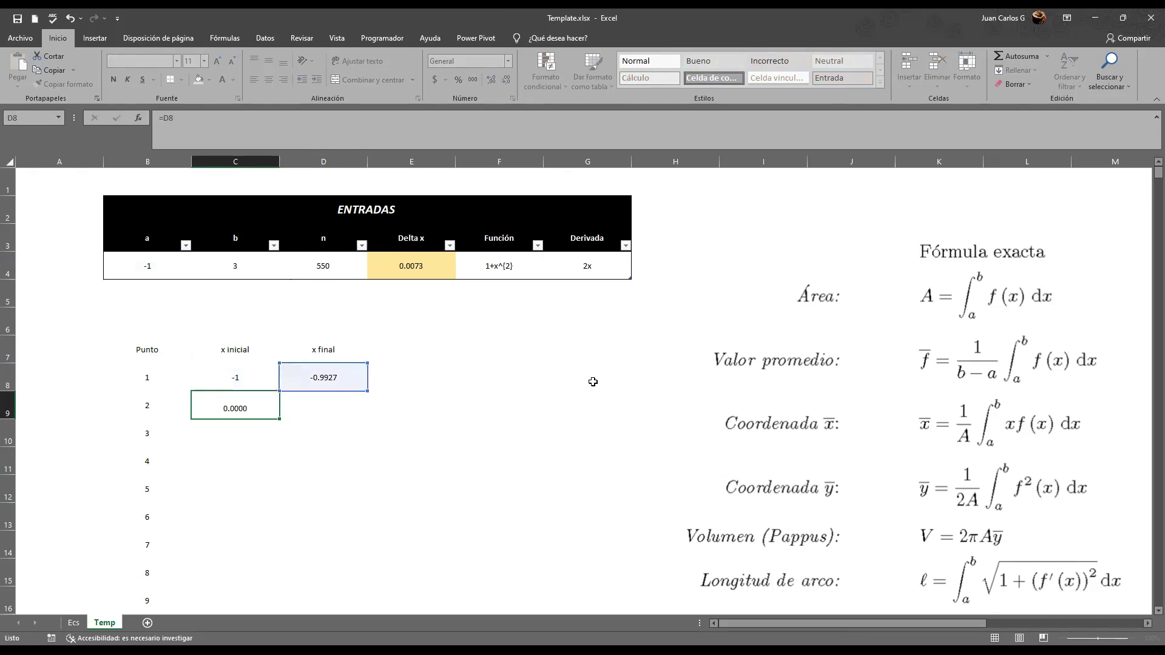
Enter the formula =C9+Tabla1[Delta x] in D9 as the x final of point 2
{"action": "key", "text": "Right"}
{"action": "type", "text": "="}
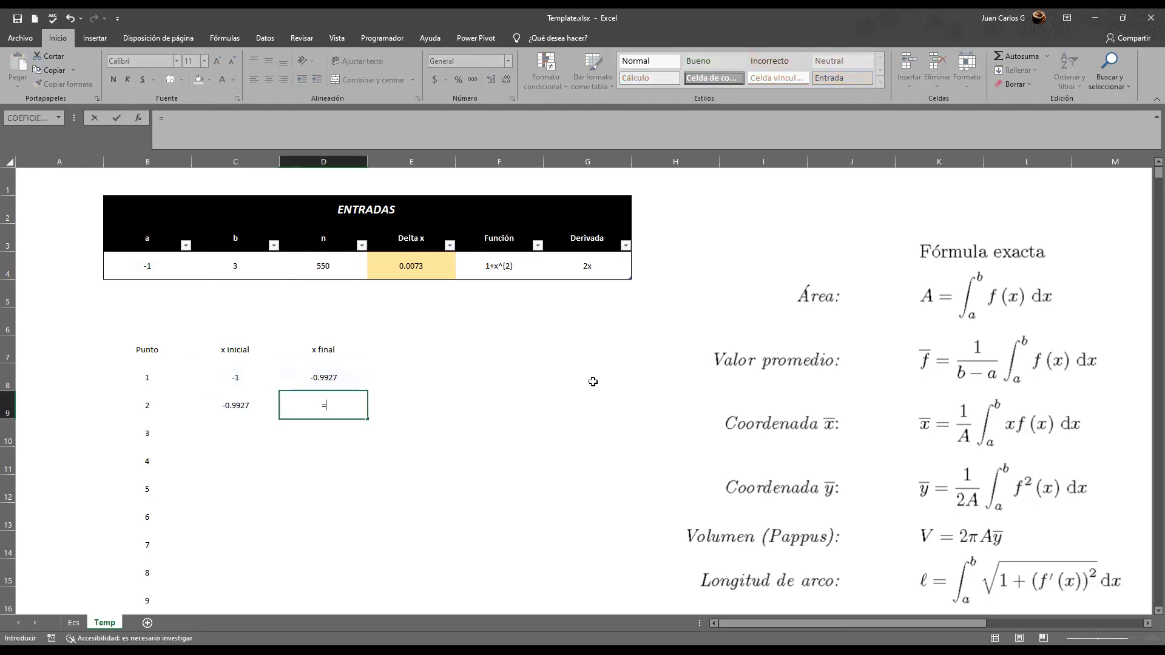
{"action": "left_click", "coordinate": [245, 407]}
{"action": "type", "text": "+"}
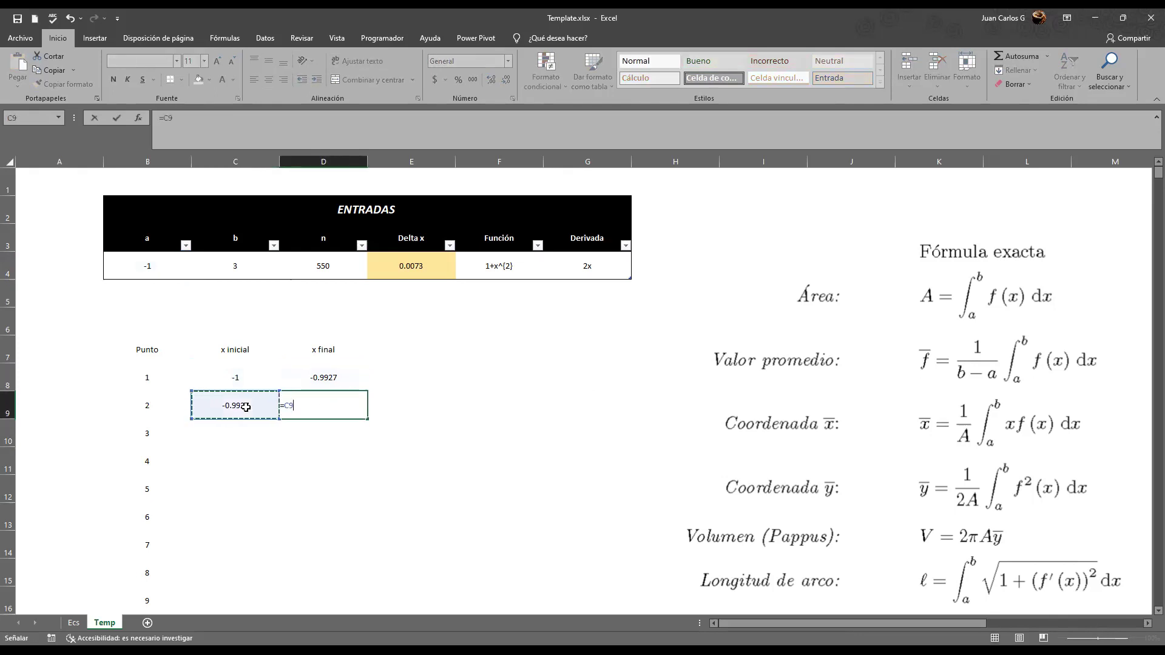
{"action": "left_click", "coordinate": [414, 265]}
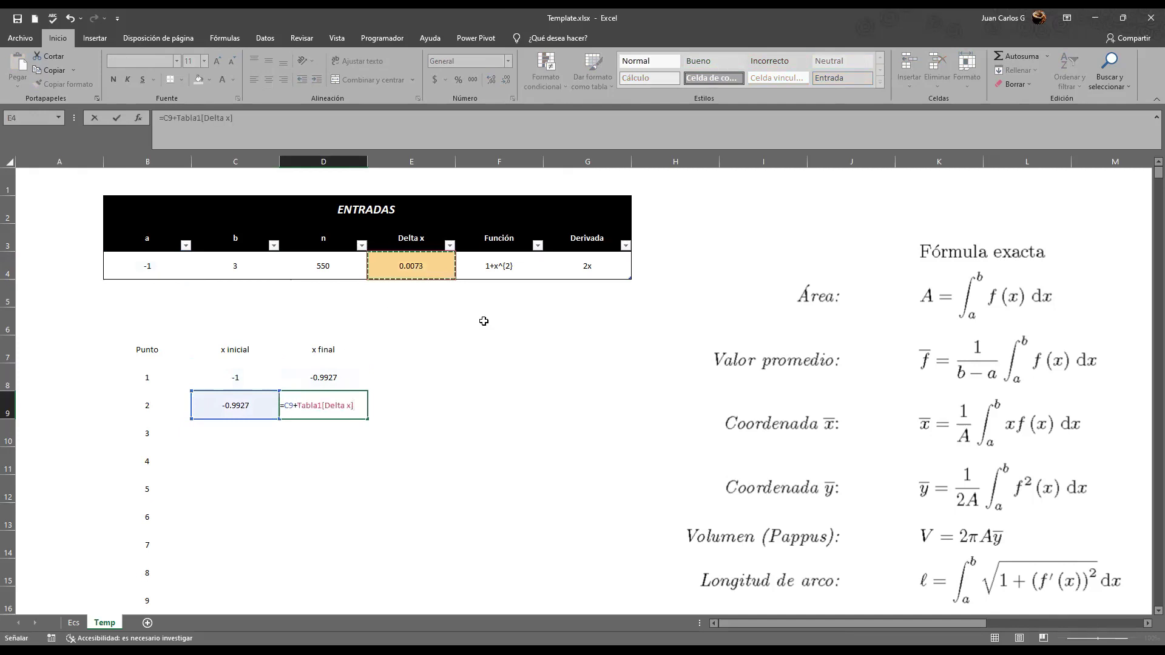
{"action": "key", "text": "Return"}
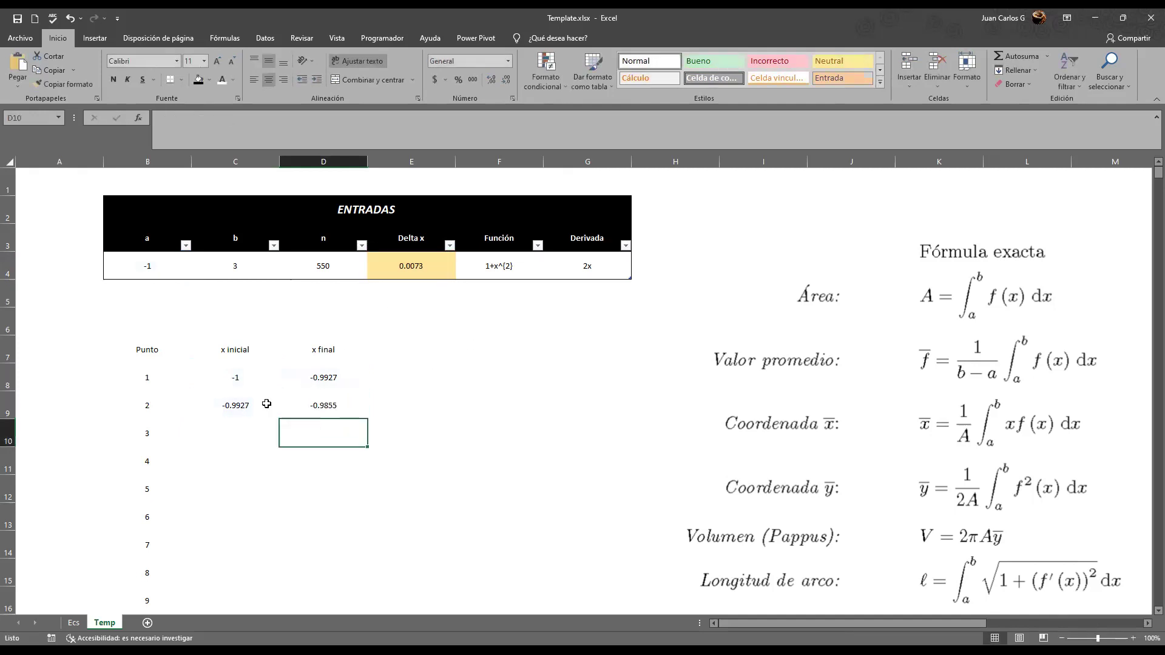
Fill the formulas in C9:D9 down to row 557, covering every point up to 550
{"action": "left_click", "coordinate": [237, 404]}
{"action": "left_click_drag", "start_coordinate": [289, 407], "coordinate": [368, 557]}
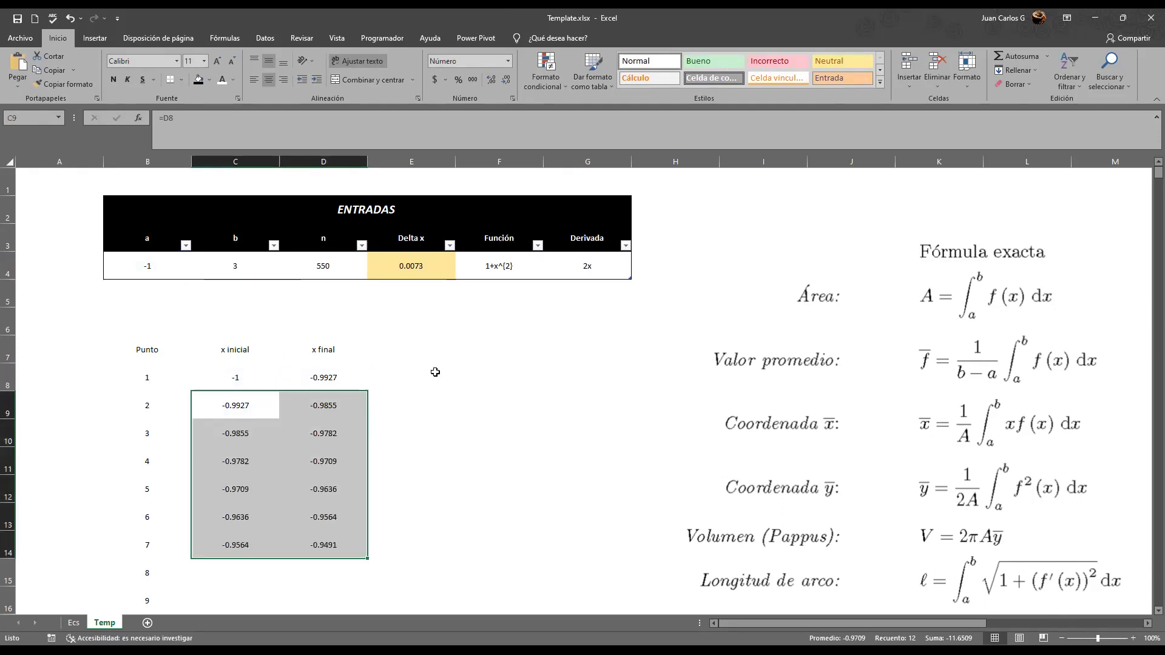
{"action": "scroll", "coordinate": [431, 373], "scroll_direction": "down", "scroll_amount": 2}
{"action": "left_click_drag", "start_coordinate": [366, 394], "coordinate": [333, 586]}
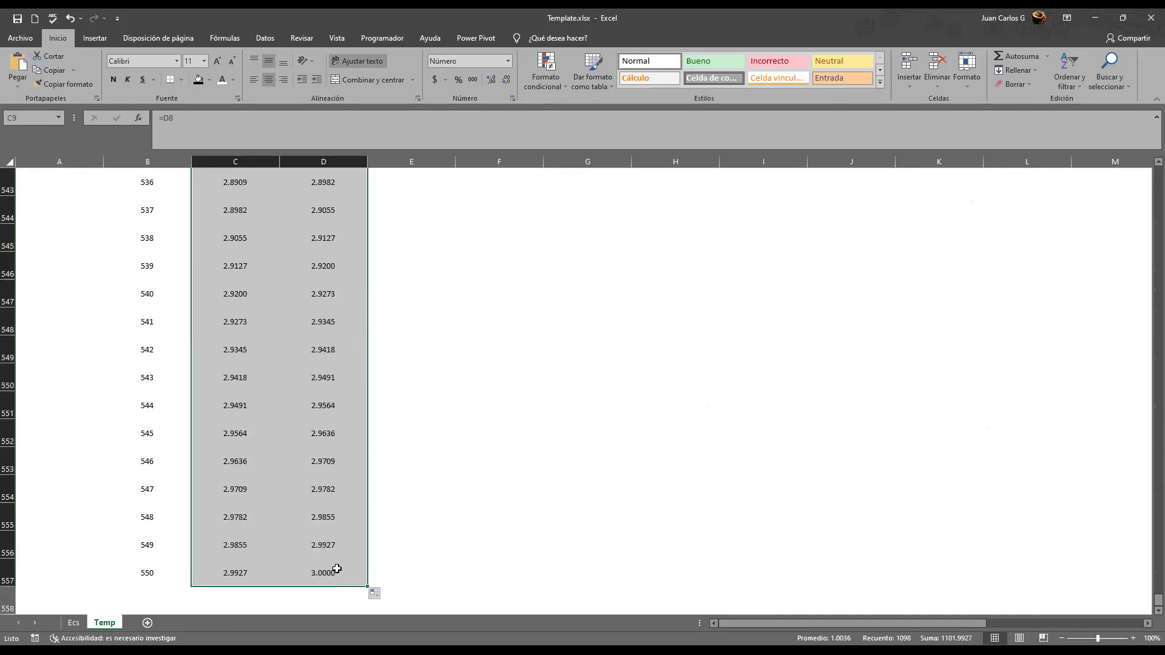
{"action": "left_click", "coordinate": [339, 573]}
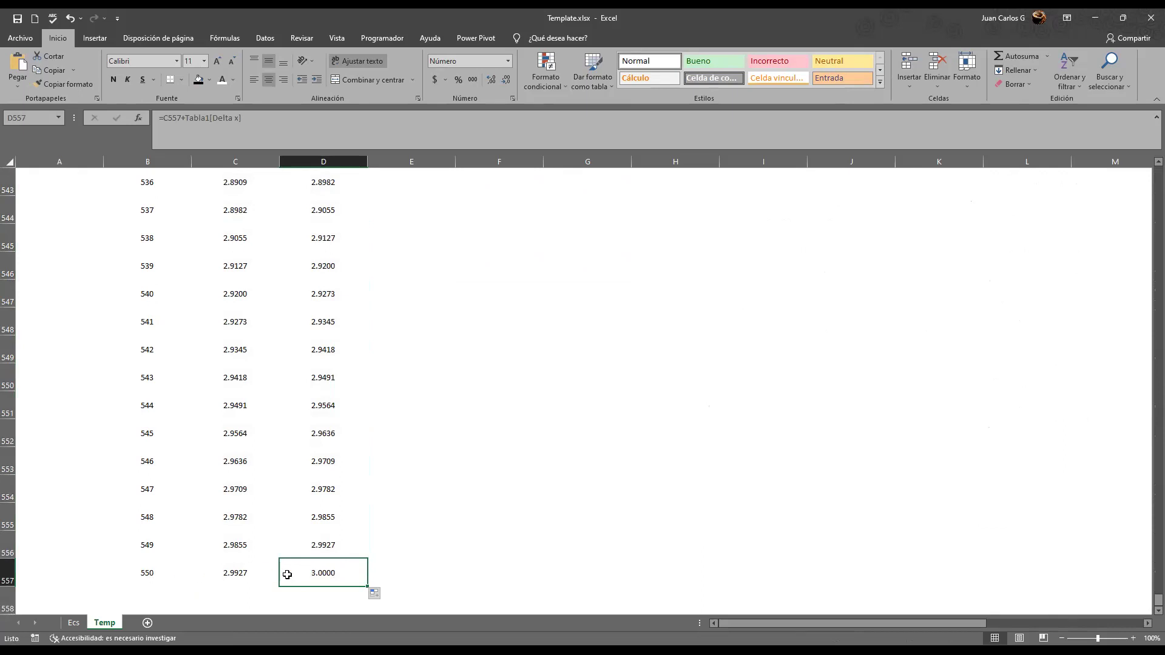
Convert B7:D557 into a table with headers and apply the light table style with a black header row
{"action": "left_click", "coordinate": [151, 574]}
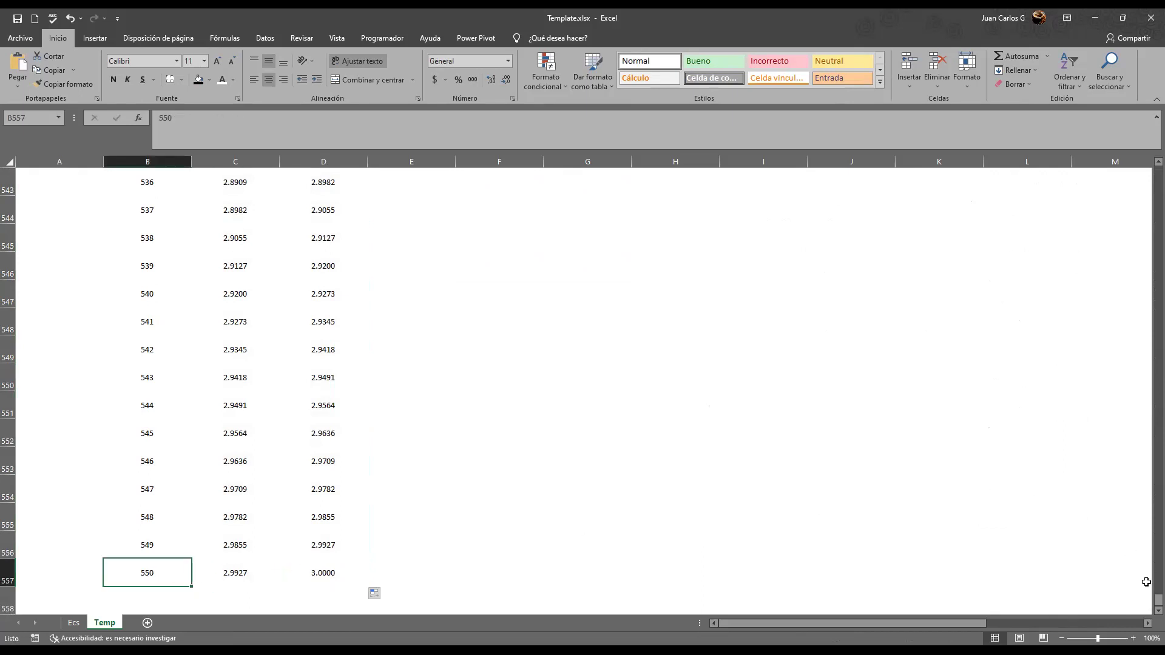
{"action": "left_click_drag", "start_coordinate": [1148, 603], "coordinate": [1149, 164]}
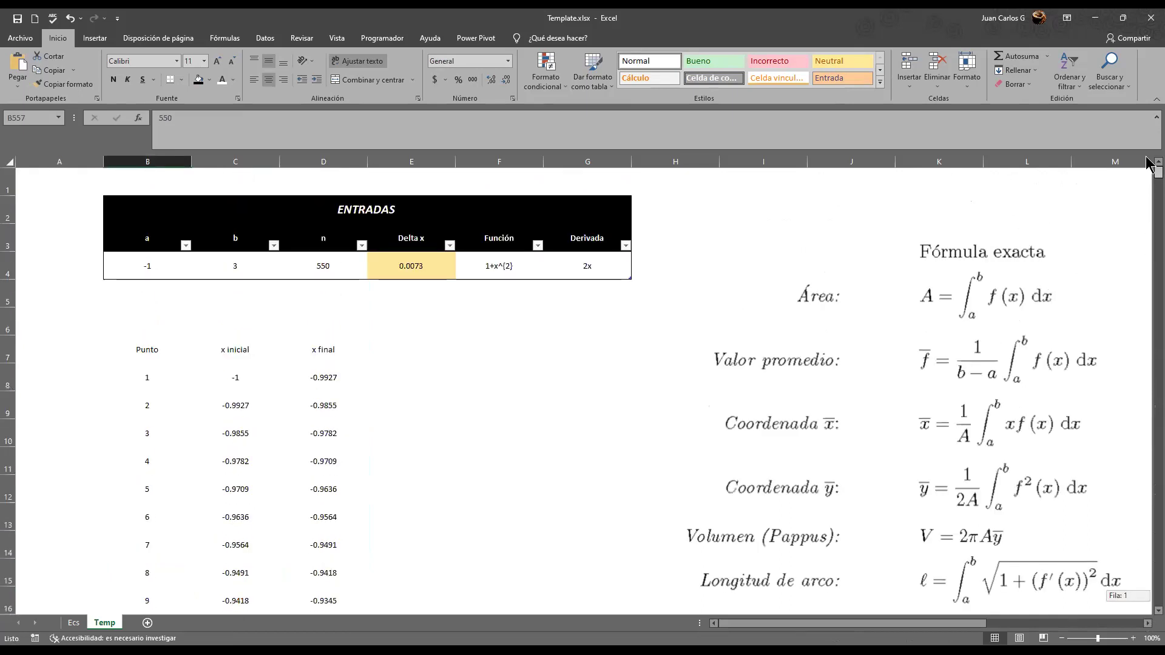
{"action": "left_click", "coordinate": [322, 348], "text": "shift"}
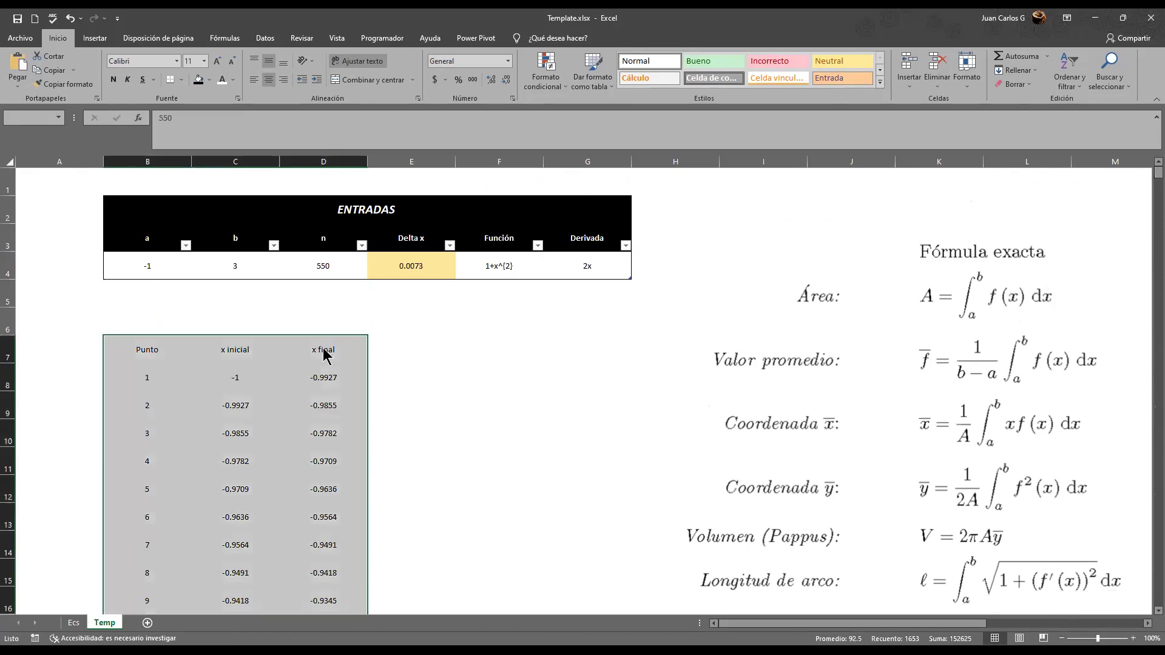
{"action": "key", "text": "ctrl+t"}
{"action": "left_click", "coordinate": [236, 352]}
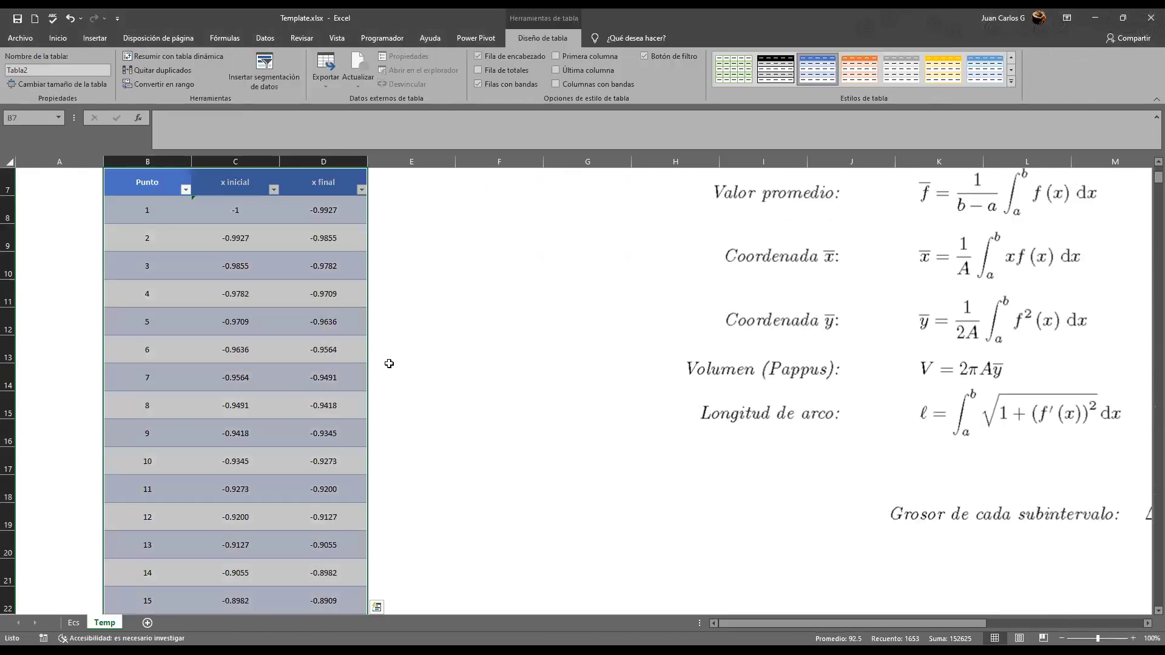
{"action": "left_click", "coordinate": [1011, 83]}
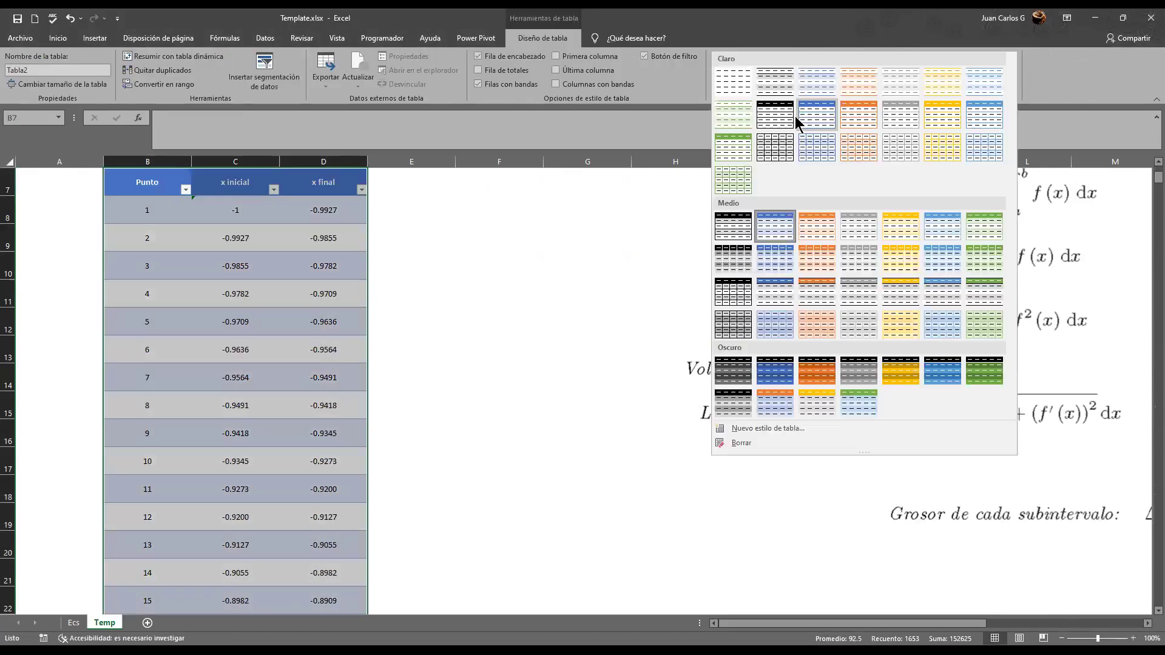
{"action": "left_click", "coordinate": [784, 111]}
Add a column to the points table by entering the header "f(x final)" in E7
{"action": "left_click", "coordinate": [408, 182]}
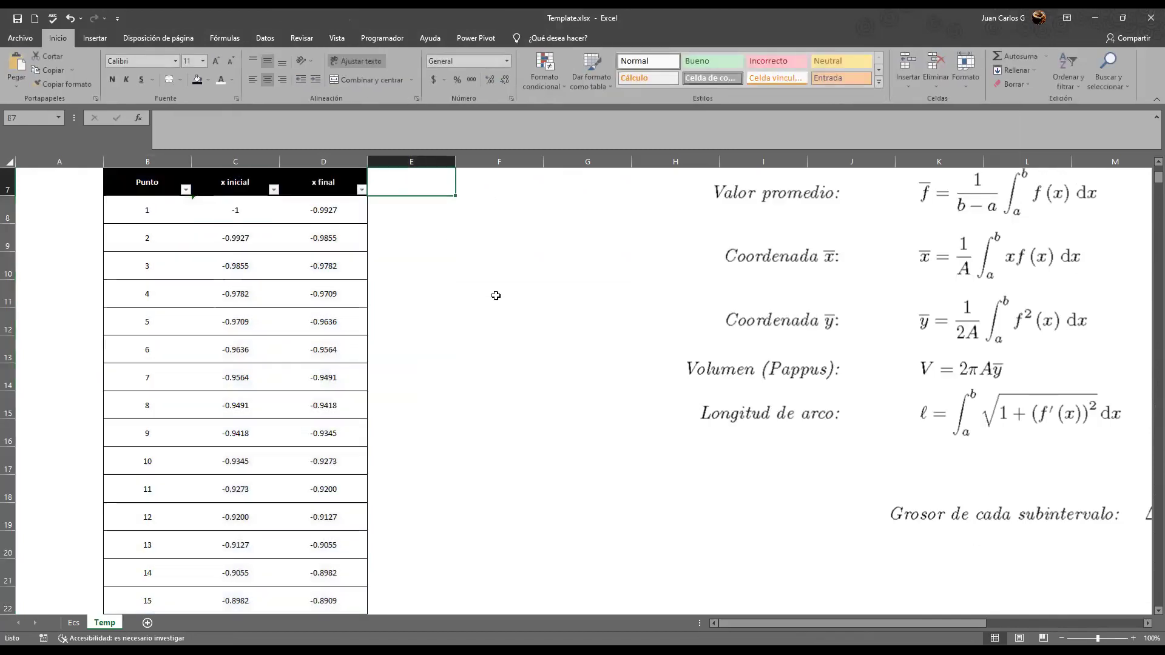
{"action": "scroll", "coordinate": [483, 304], "scroll_direction": "up", "scroll_amount": 2}
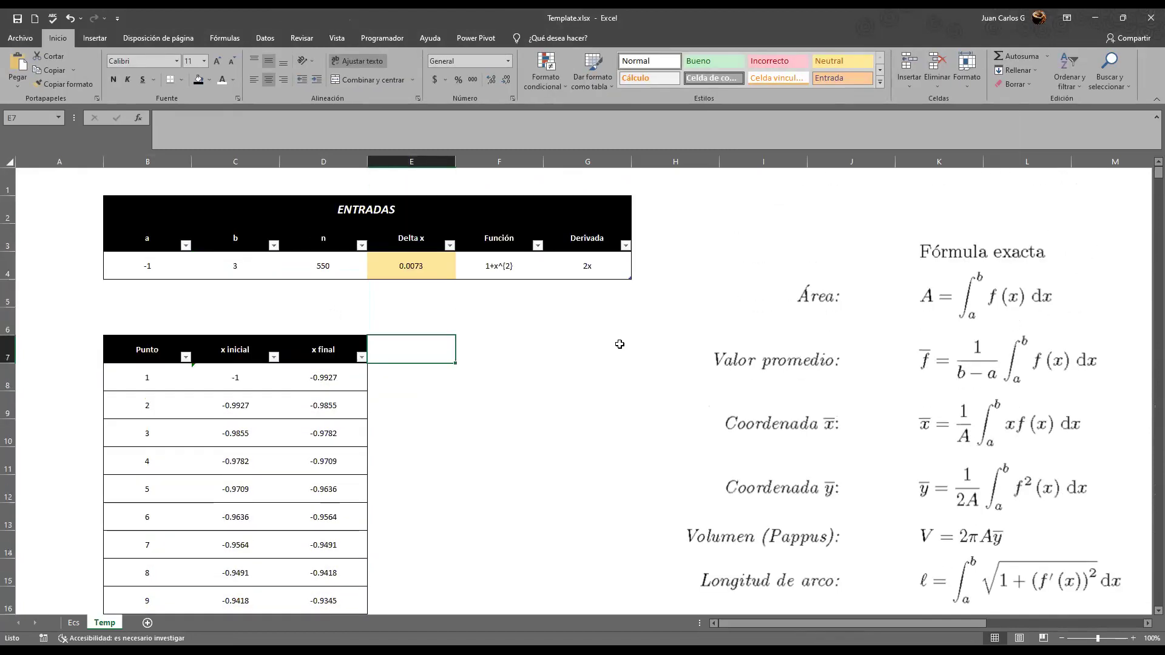
{"action": "type", "text": "f"}
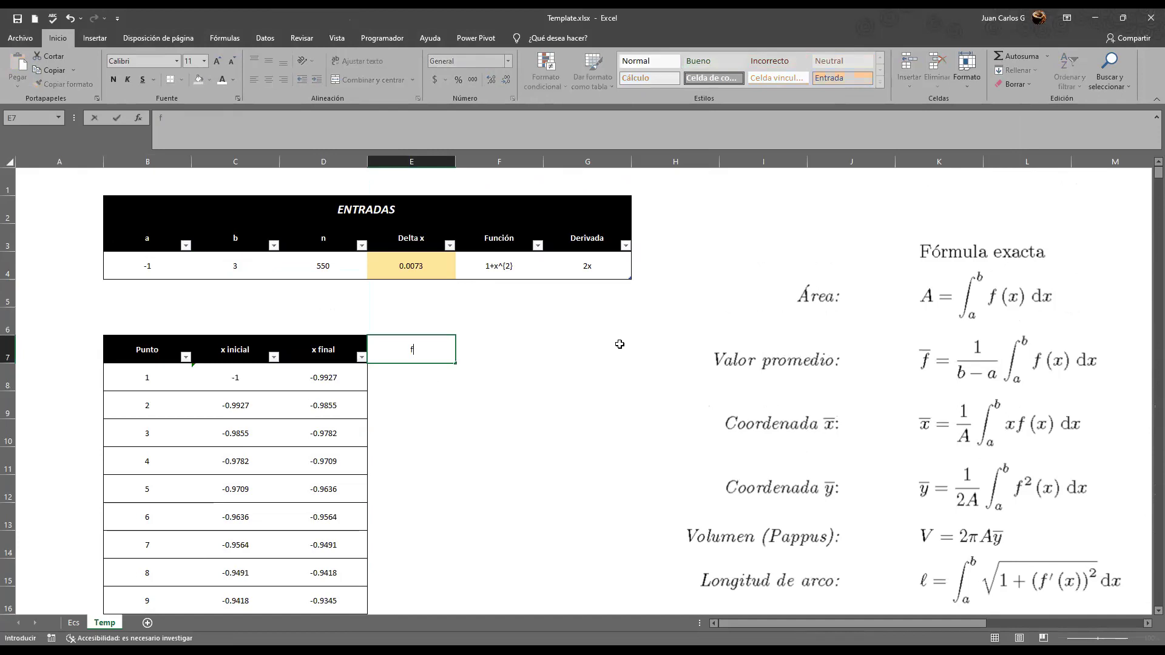
{"action": "type", "text": "(x final)"}
{"action": "key", "text": "Return"}
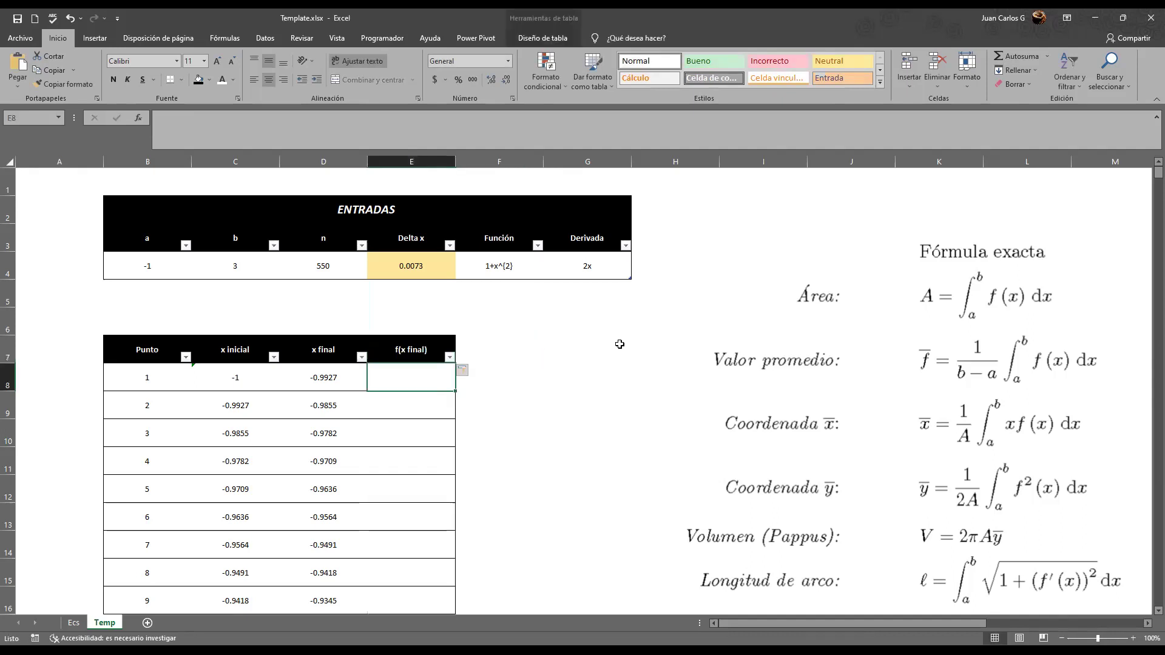
Fill the f(x final) column with the formula =1+POTENCIA([@[x final]],2) entered in E8, and check the column's last row
{"action": "left_click_drag", "start_coordinate": [879, 624], "coordinate": [1010, 634]}
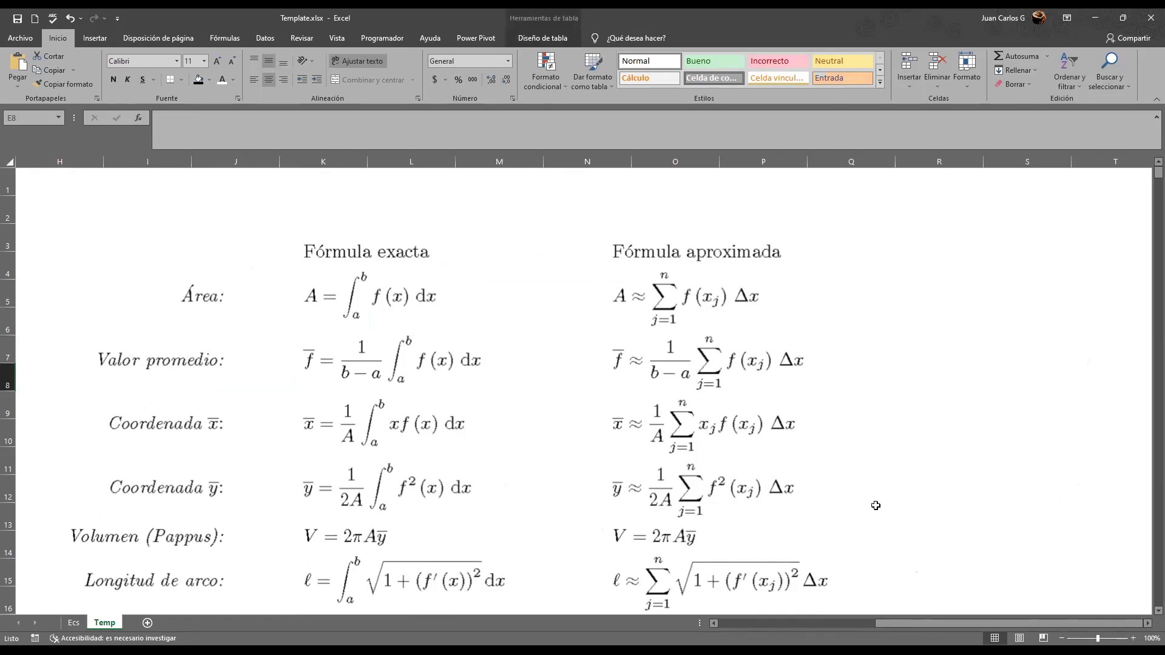
{"action": "left_click_drag", "start_coordinate": [889, 628], "coordinate": [733, 631]}
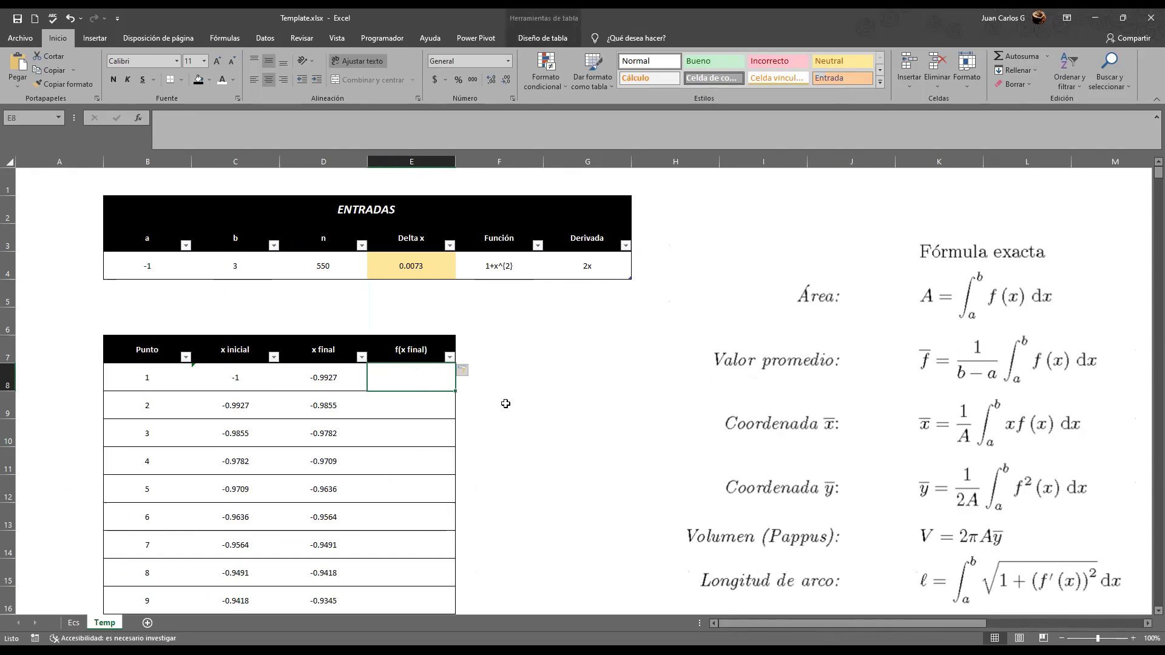
{"action": "type", "text": "="}
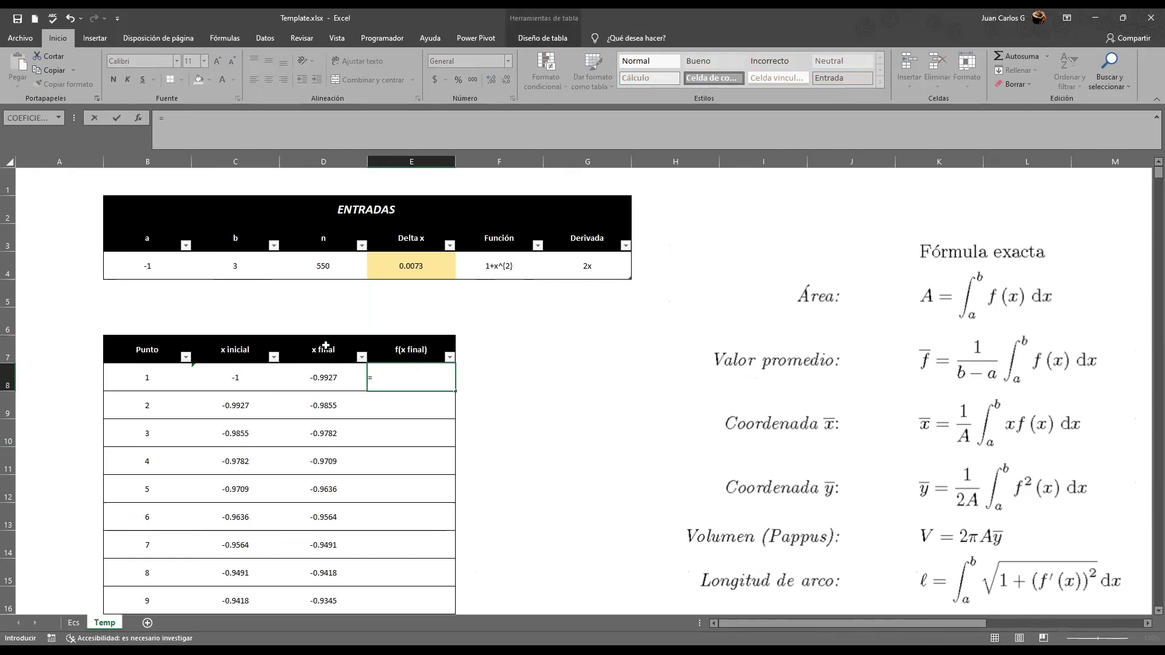
{"action": "type", "text": "1+POTENCIA("}
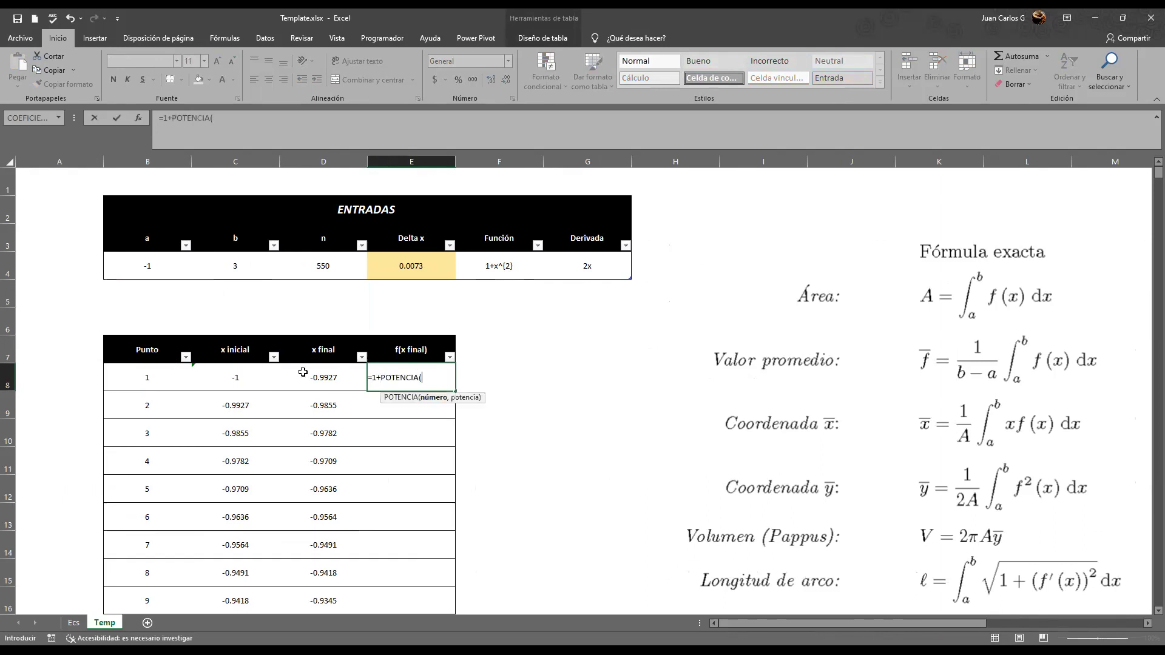
{"action": "left_click", "coordinate": [339, 378]}
{"action": "type", "text": ","}
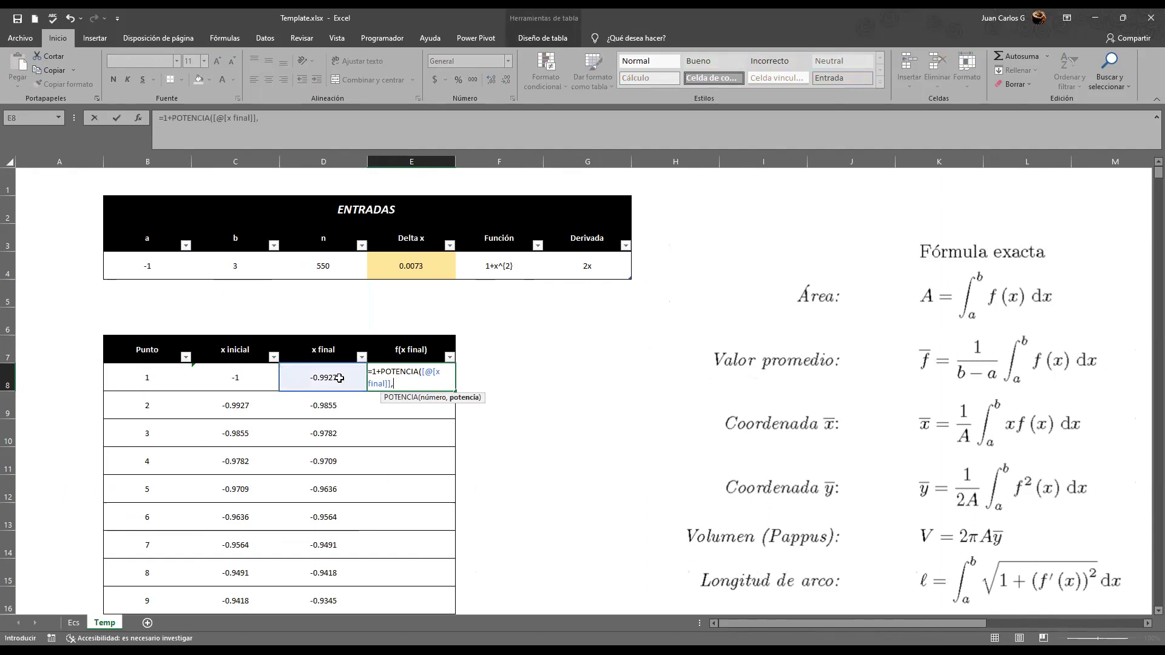
{"action": "type", "text": "2)"}
{"action": "key", "text": "Return"}
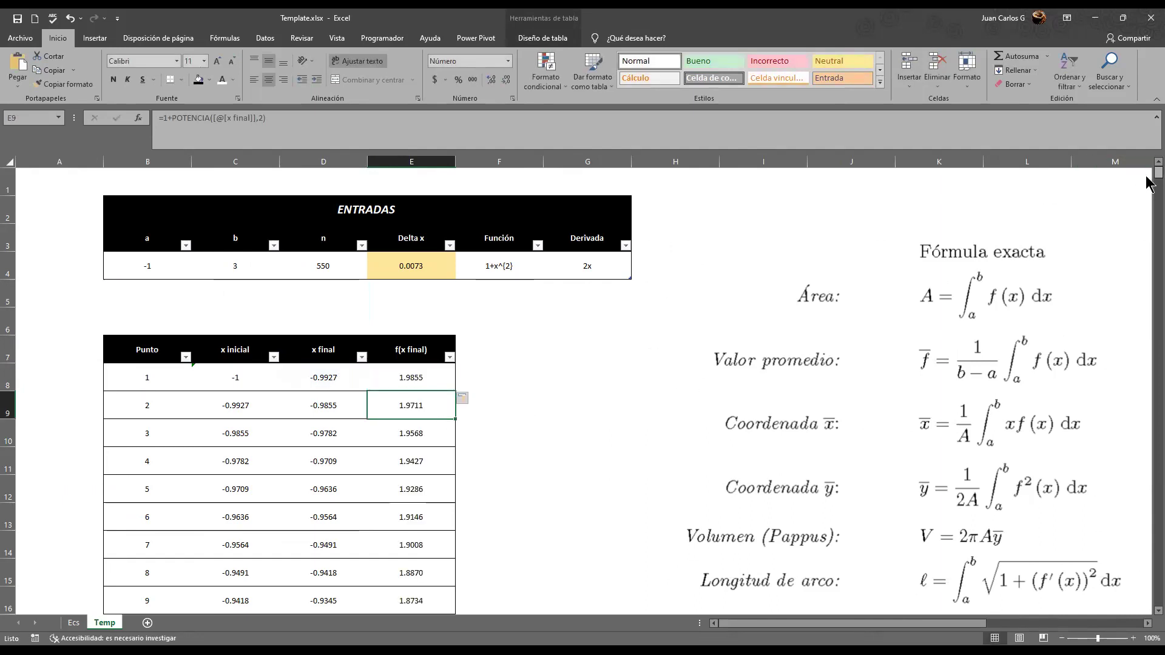
{"action": "left_click_drag", "start_coordinate": [1150, 177], "coordinate": [1150, 614]}
{"action": "left_click", "coordinate": [416, 600]}
{"action": "key", "text": "ctrl+Home"}
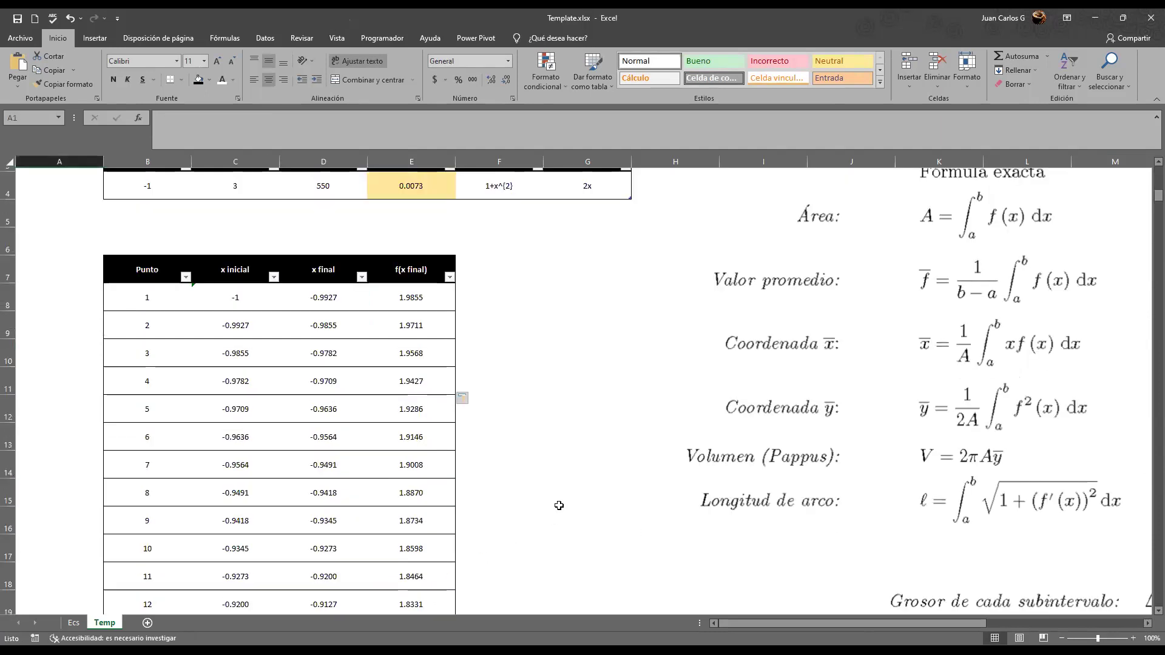
Move the formulas picture down to about row 10, freeing the space beside the ENTRADAS table
{"action": "left_click", "coordinate": [492, 344]}
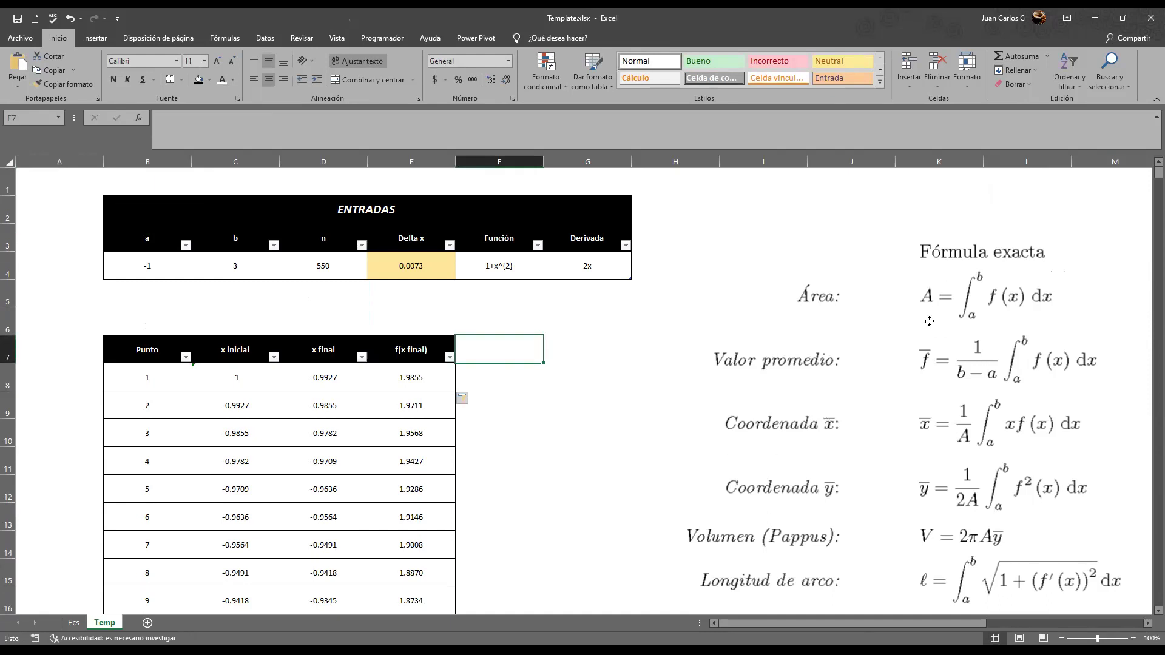
{"action": "left_click_drag", "start_coordinate": [940, 298], "coordinate": [873, 306]}
{"action": "left_click", "coordinate": [780, 213]}
Copy the ENTRADAS table with its title, B2:G4, and paste it at I2
{"action": "left_click_drag", "start_coordinate": [468, 201], "coordinate": [463, 258]}
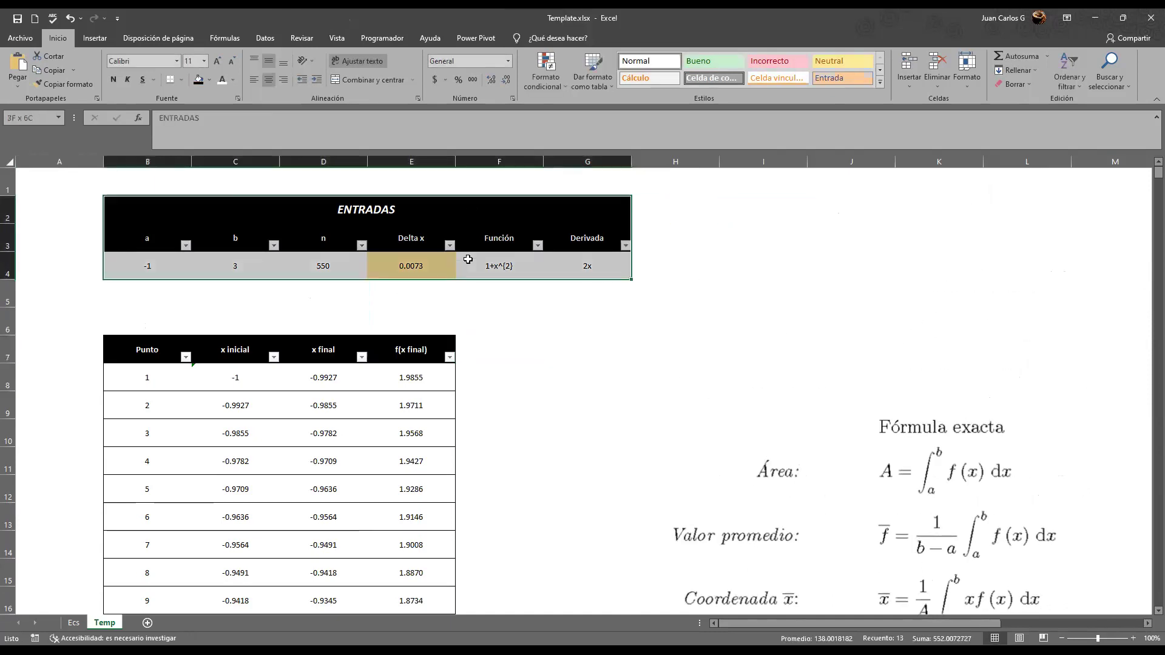
{"action": "key", "text": "ctrl+c"}
{"action": "left_click", "coordinate": [754, 215]}
{"action": "key", "text": "ctrl+v"}
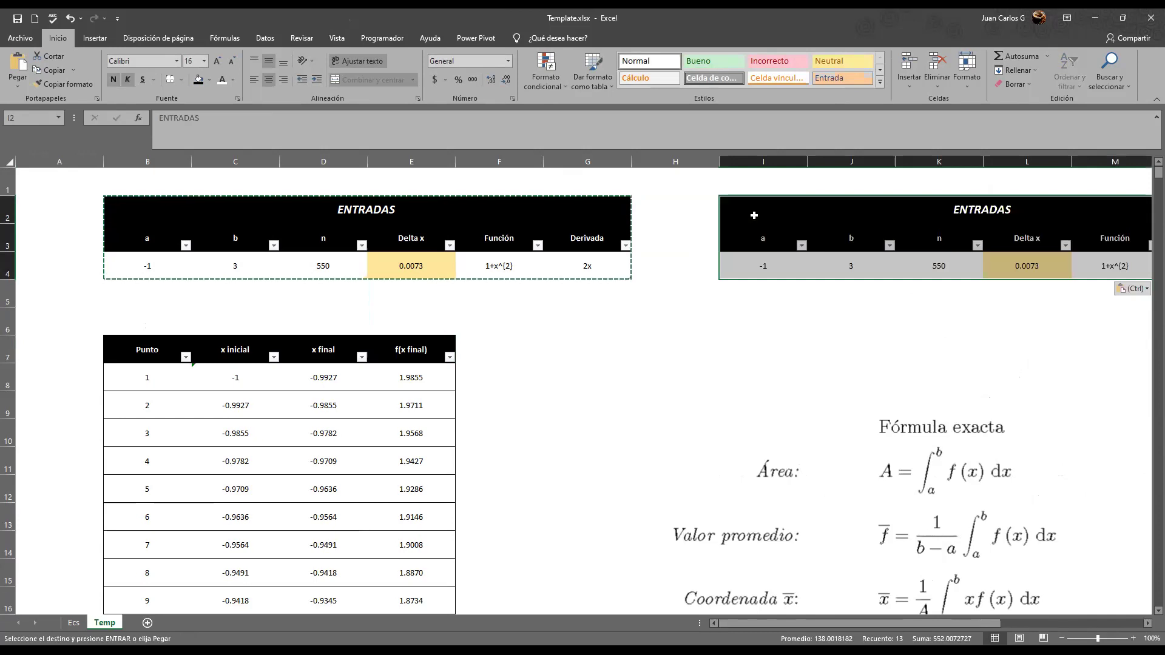
Change the title of the copied table in I2 to "SALIDAS"
{"action": "left_click", "coordinate": [841, 203]}
{"action": "type", "text": "SA"}
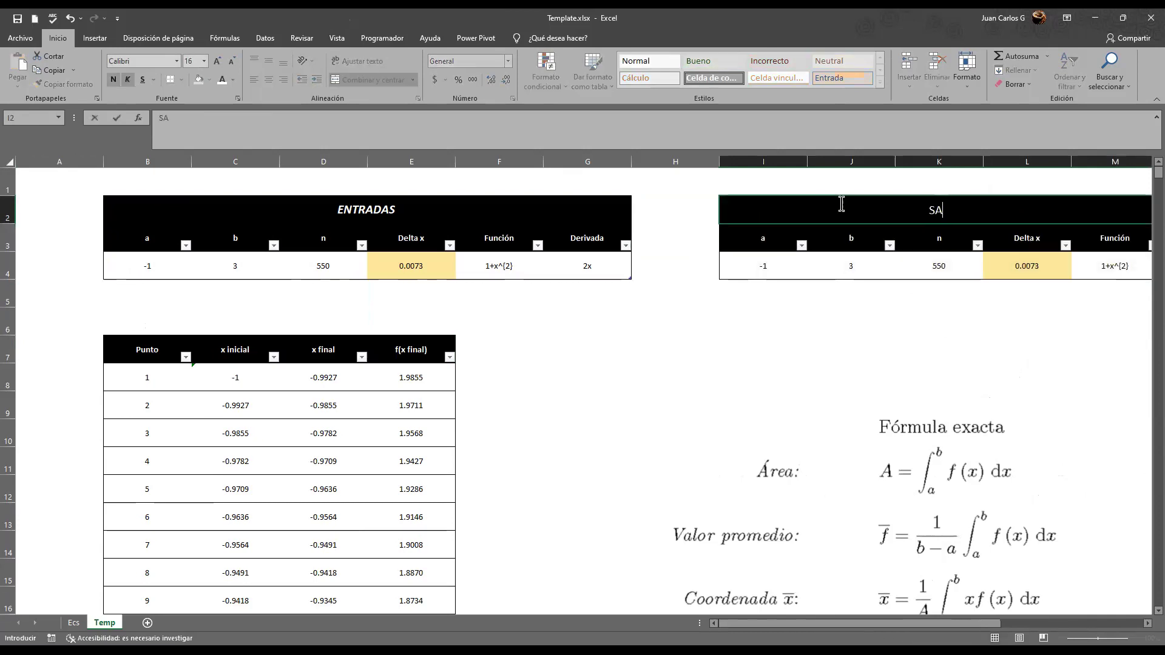
{"action": "type", "text": "LIDAS"}
{"action": "key", "text": "Return"}
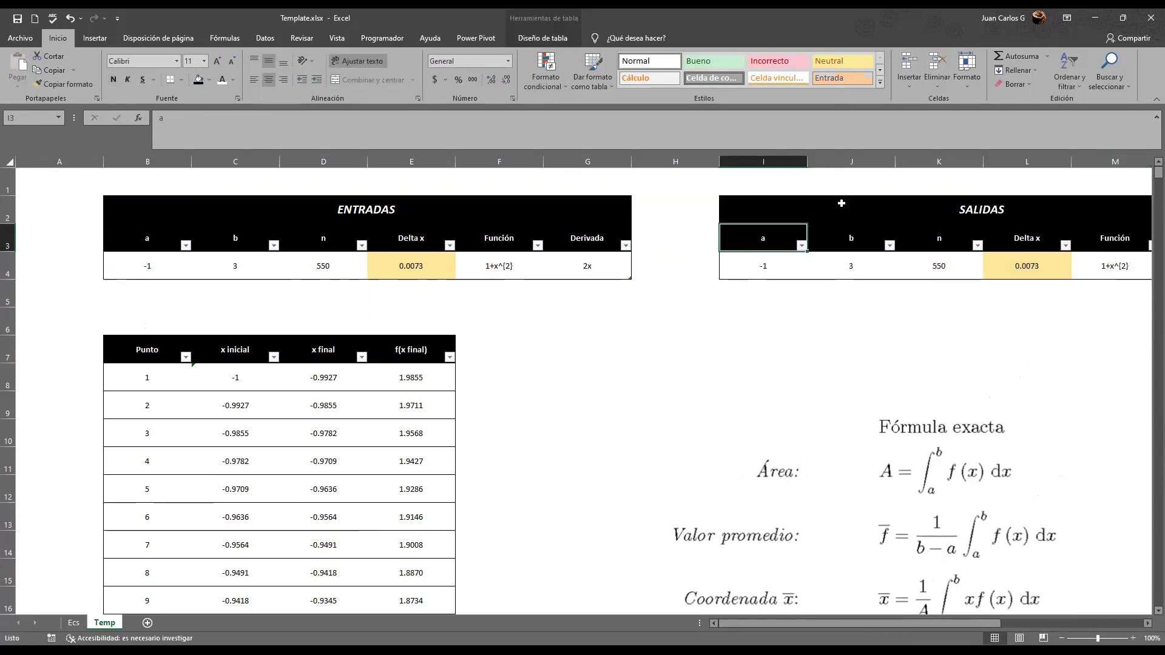
Rename the first header of the SALIDAS table to "ÁREA" and clear the copied contents of J3:N4
{"action": "type", "text": "ÁREA"}
{"action": "key", "text": "Tab"}
{"action": "key", "text": "shift+Right"}
{"action": "key", "text": "shift+Right"}
{"action": "key", "text": "shift+Right"}
{"action": "key", "text": "shift+Right"}
{"action": "key", "text": "shift+Down"}
{"action": "key", "text": "Delete"}
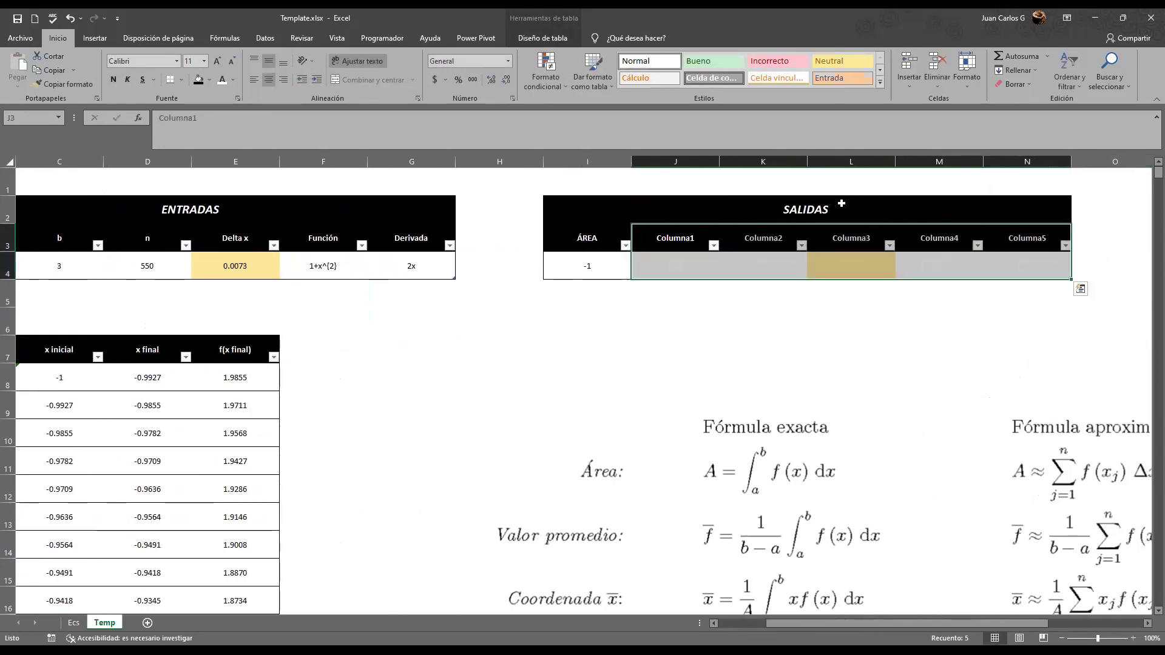
Remove the fill colour from J3:N4 in the SALIDAS table and clear the copied value under ÁREA in I4
{"action": "left_click", "coordinate": [209, 80]}
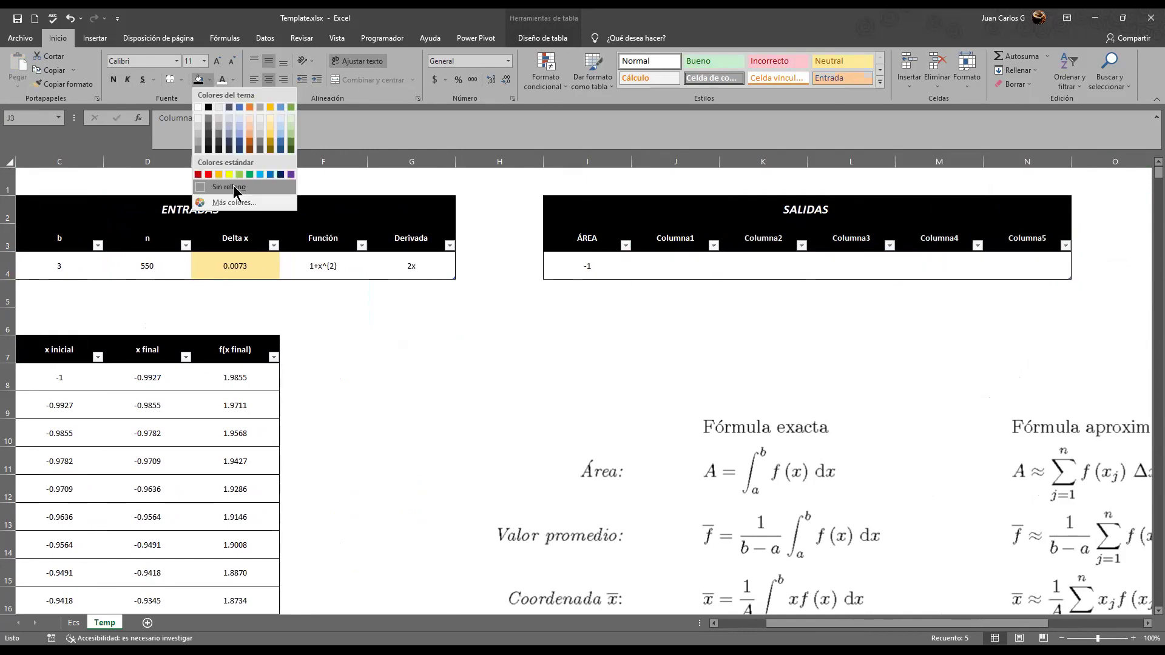
{"action": "left_click", "coordinate": [235, 186]}
{"action": "left_click", "coordinate": [579, 271]}
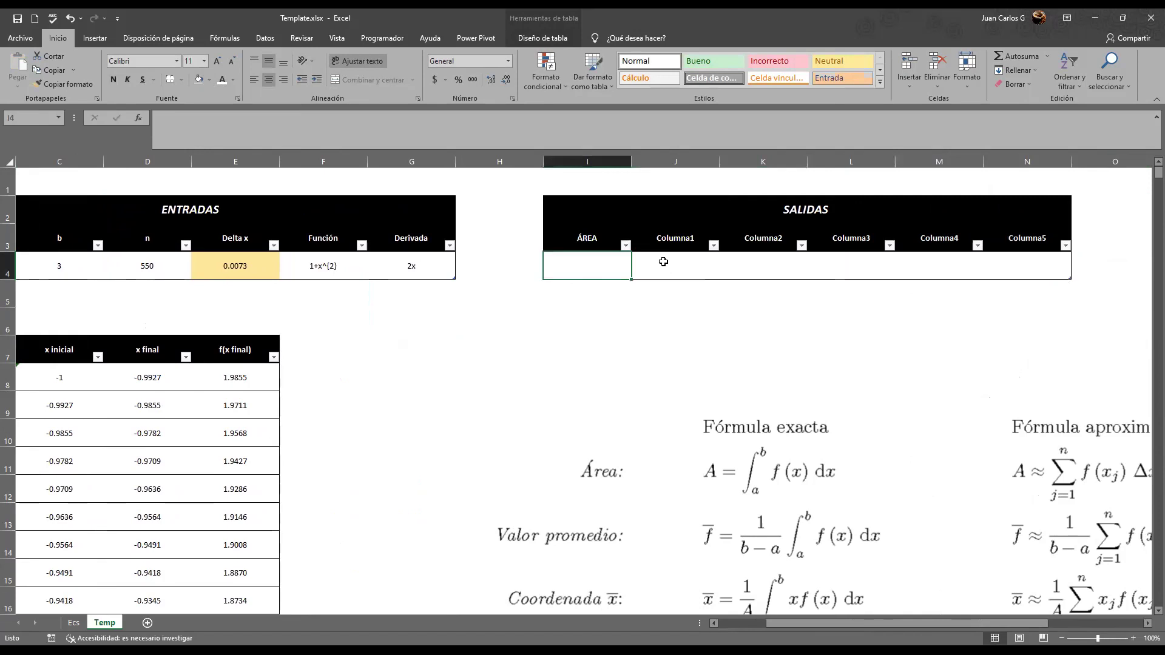
Move the formulas picture up to about row 8, starting near column H beneath the SALIDAS table
{"action": "left_click_drag", "start_coordinate": [862, 521], "coordinate": [623, 482]}
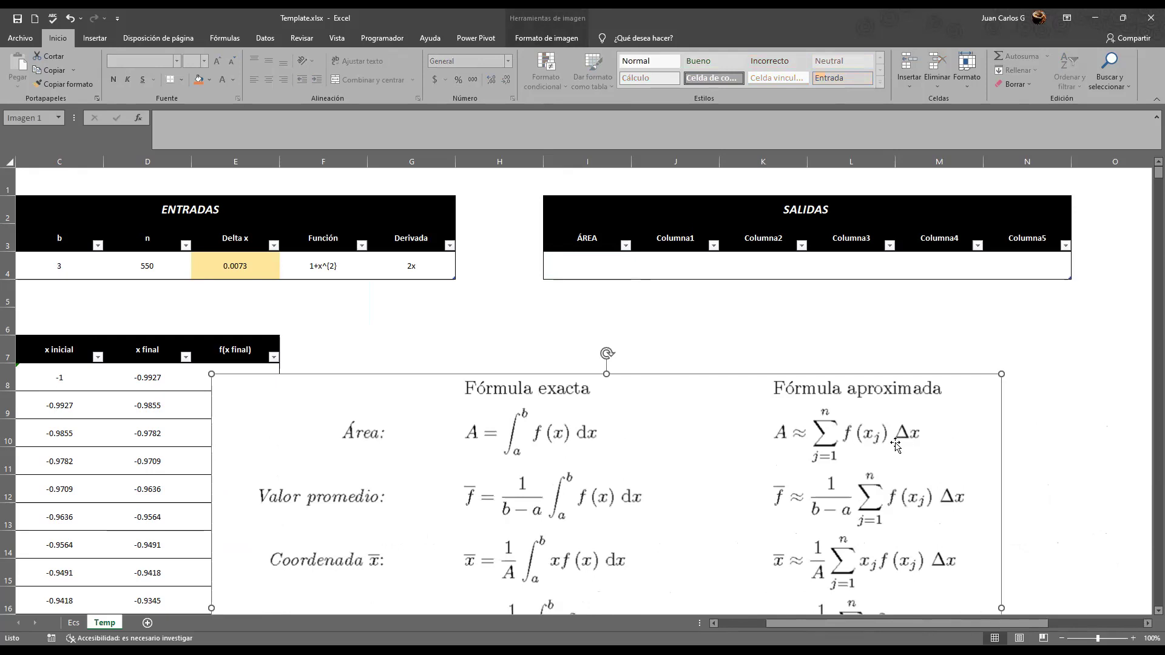
{"action": "key", "text": "ctrl+z"}
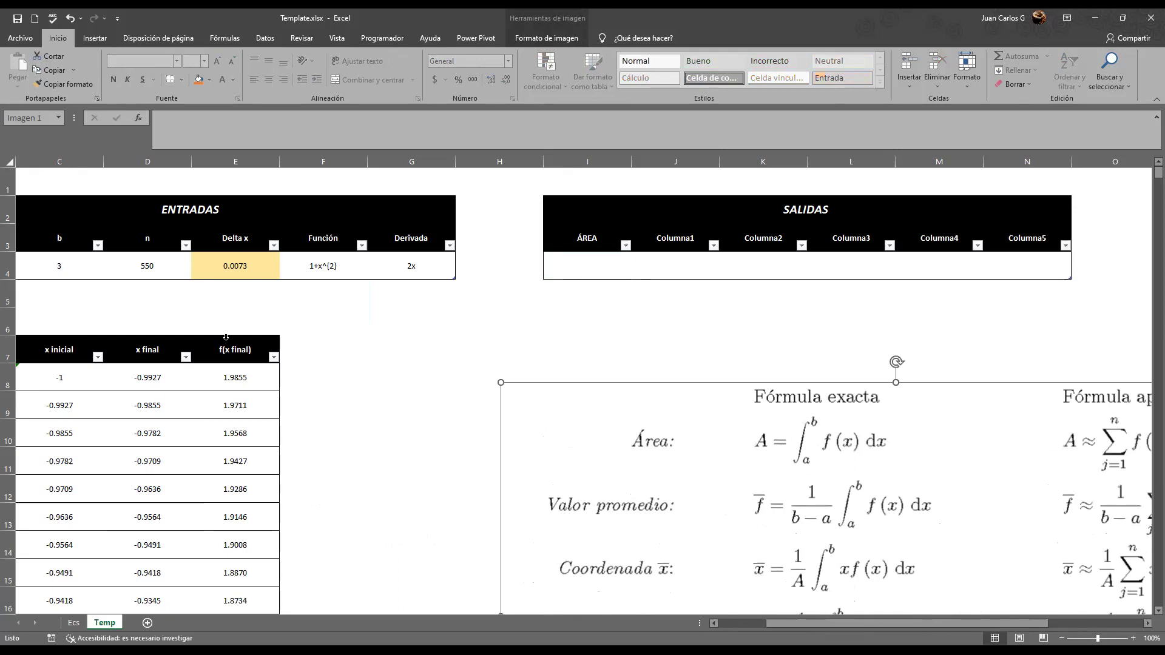
Calculate the area in I4 with =SUMA(Tabla2[f(x final)])*Tabla1[@[Delta x]]
{"action": "left_click", "coordinate": [225, 337]}
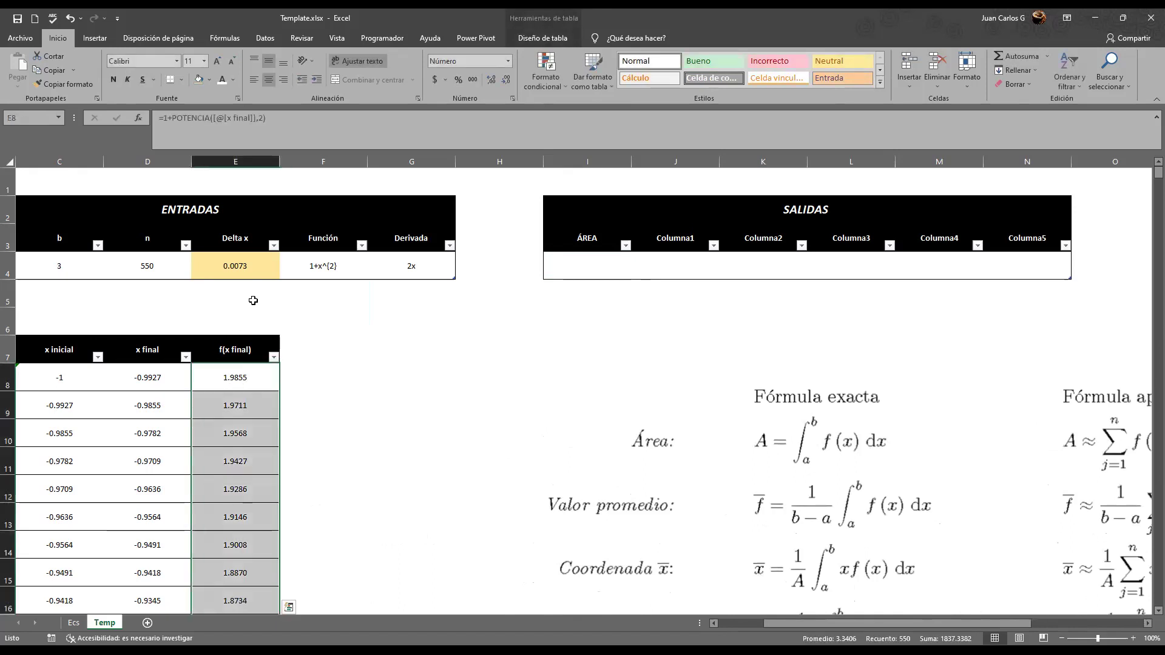
{"action": "left_click", "coordinate": [250, 270]}
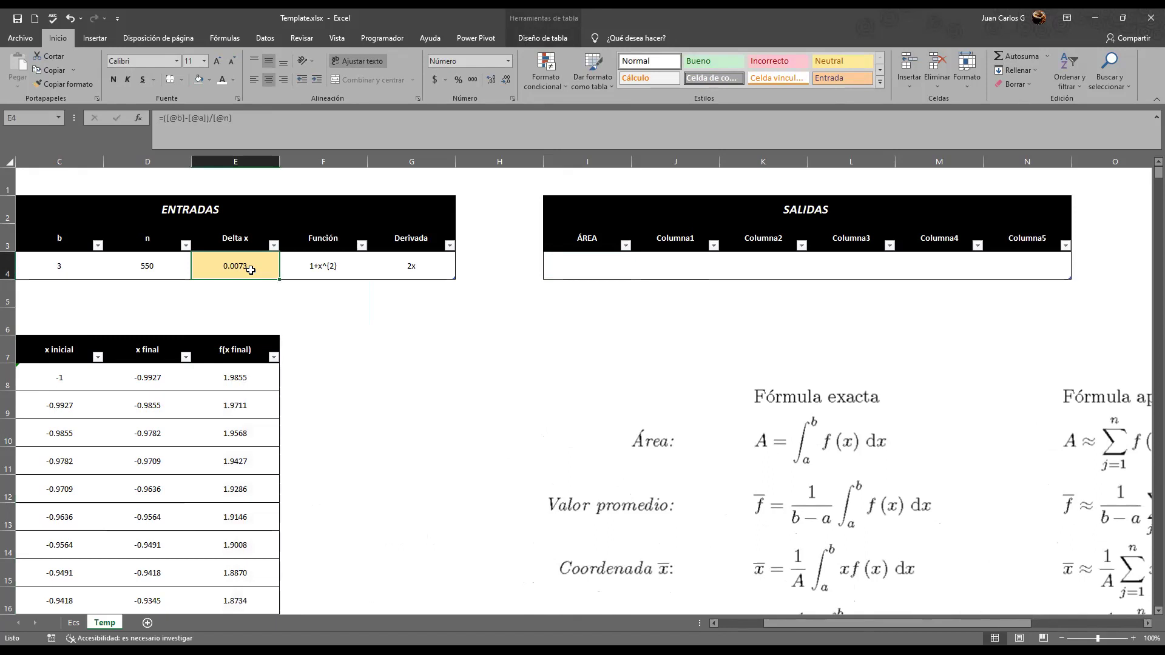
{"action": "left_click", "coordinate": [593, 260]}
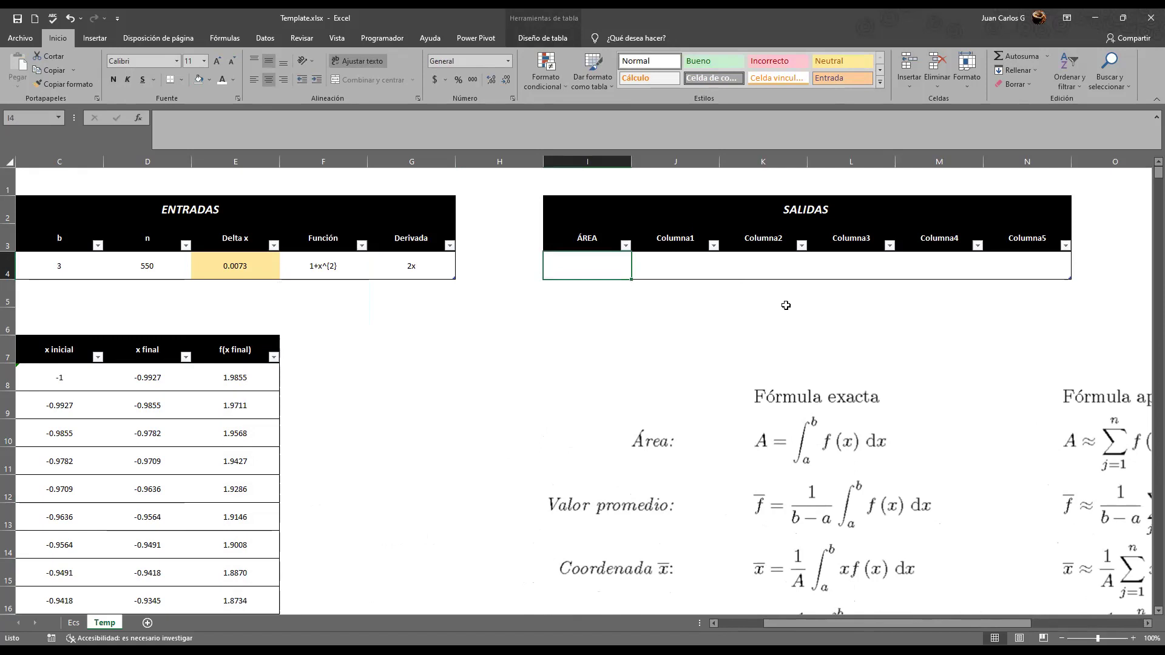
{"action": "type", "text": "="}
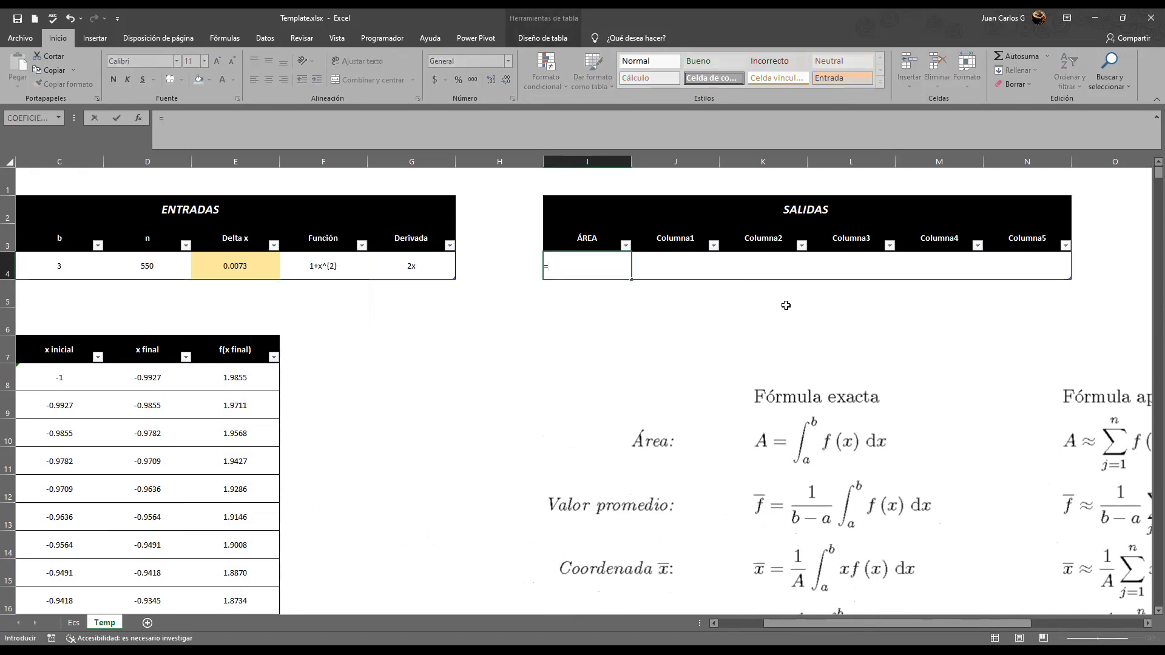
{"action": "type", "text": "SUMA("}
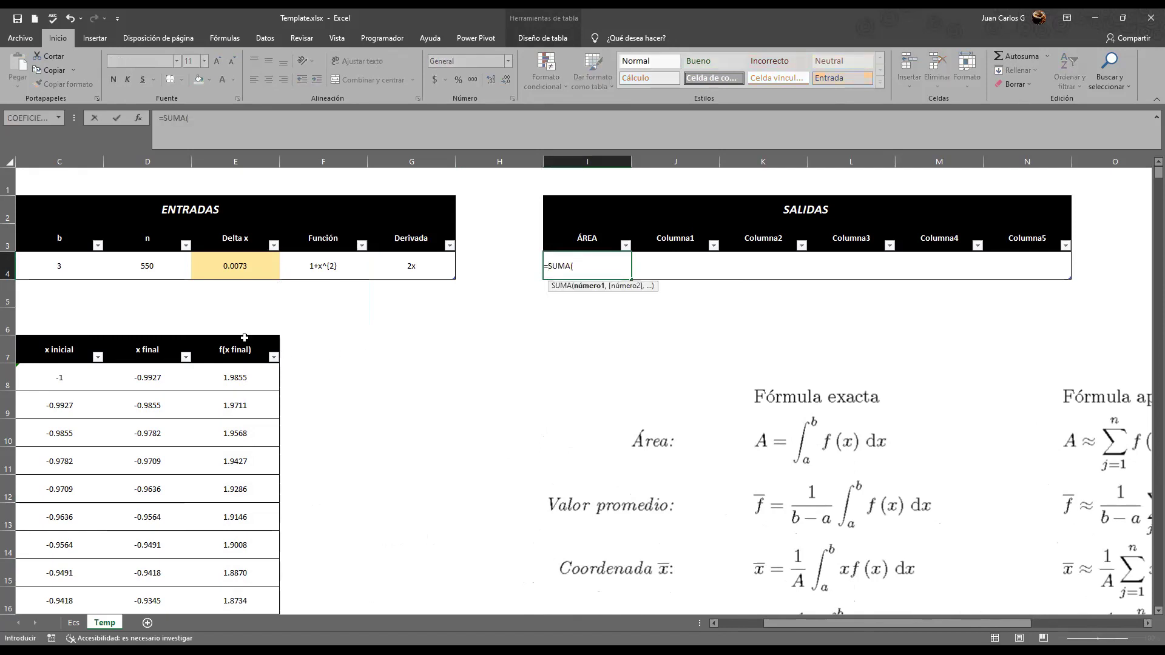
{"action": "left_click", "coordinate": [244, 336]}
{"action": "type", "text": ")"}
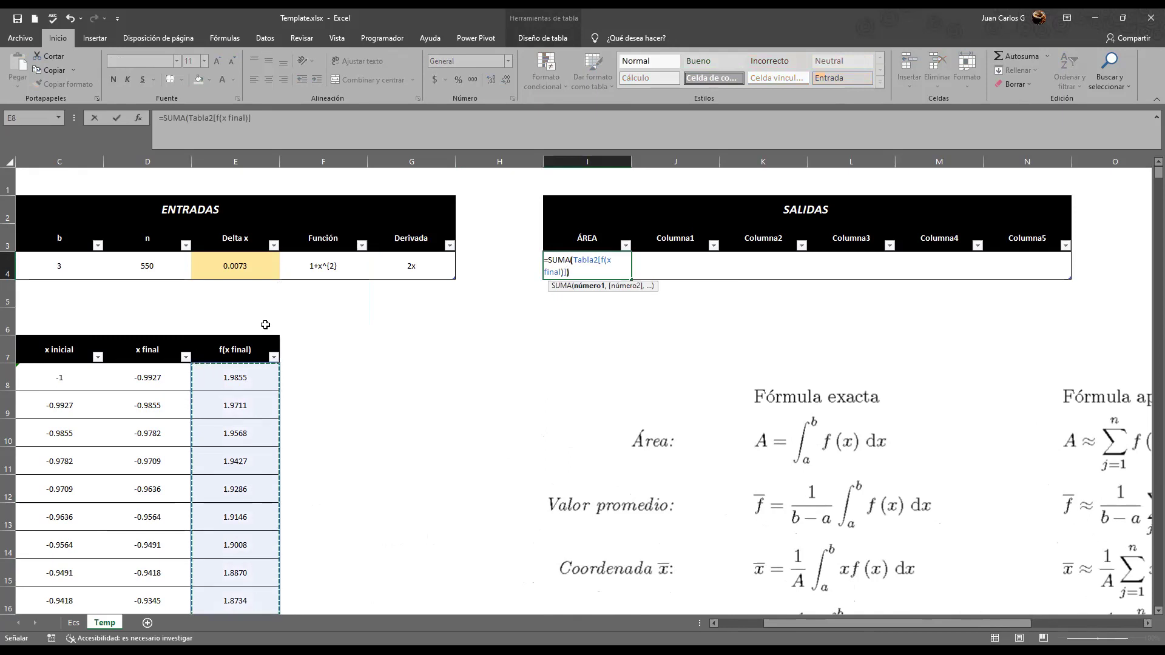
{"action": "type", "text": "*"}
{"action": "left_click", "coordinate": [235, 263]}
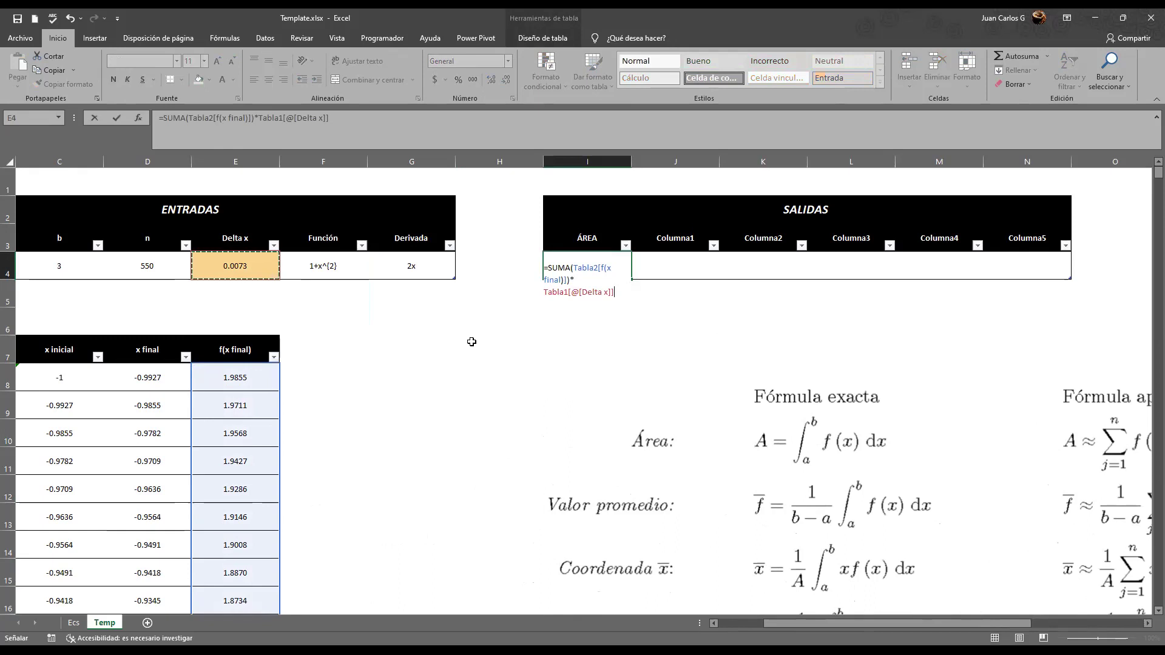
{"action": "key", "text": "Return"}
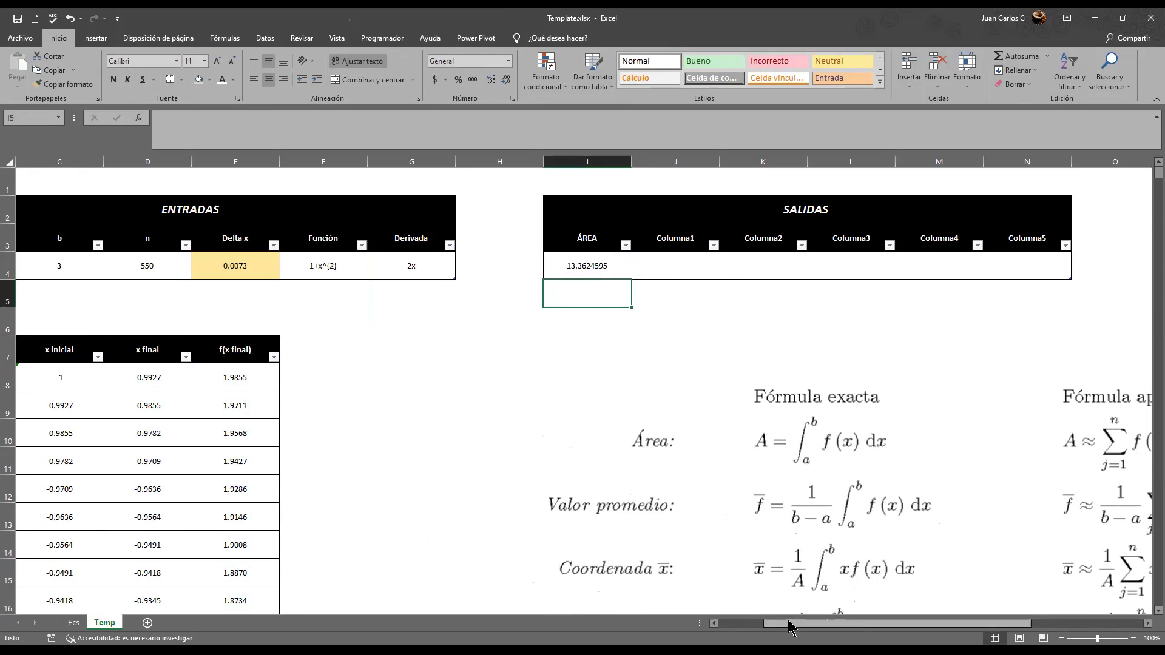
Format the SALIDAS result cells I4:N4 to show four decimal places
{"action": "scroll", "coordinate": [161, 267], "scroll_direction": "left", "scroll_amount": 2}
{"action": "left_click_drag", "start_coordinate": [148, 266], "coordinate": [260, 269]}
{"action": "left_click", "coordinate": [322, 266]}
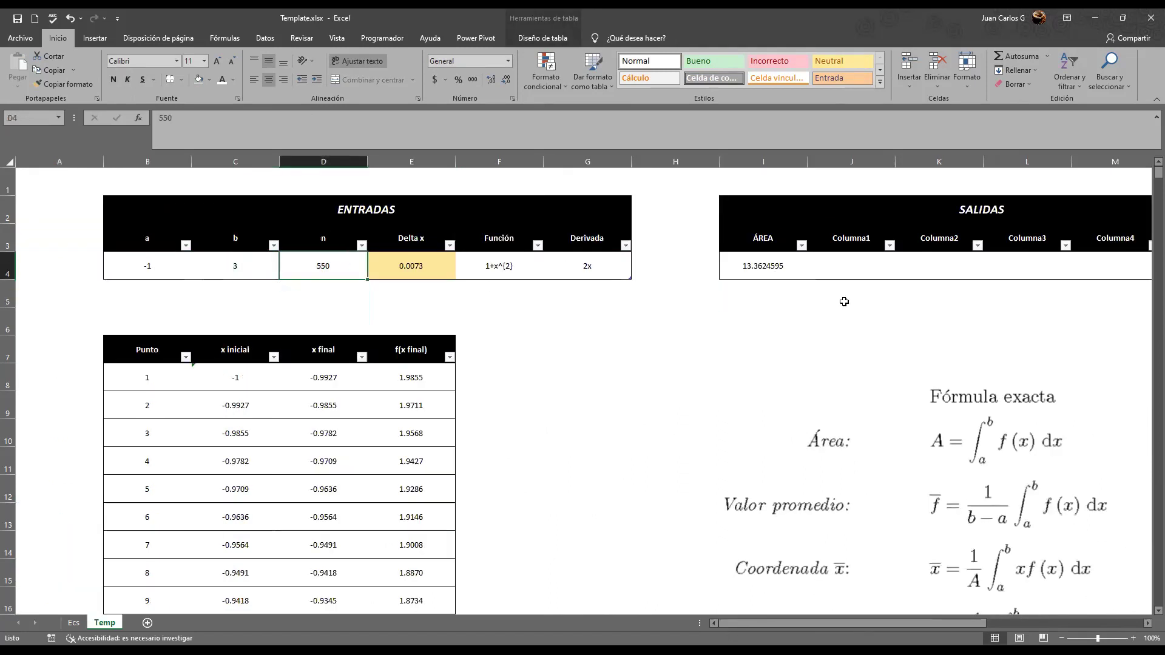
{"action": "left_click", "coordinate": [777, 265]}
{"action": "left_click_drag", "start_coordinate": [786, 227], "coordinate": [958, 249]}
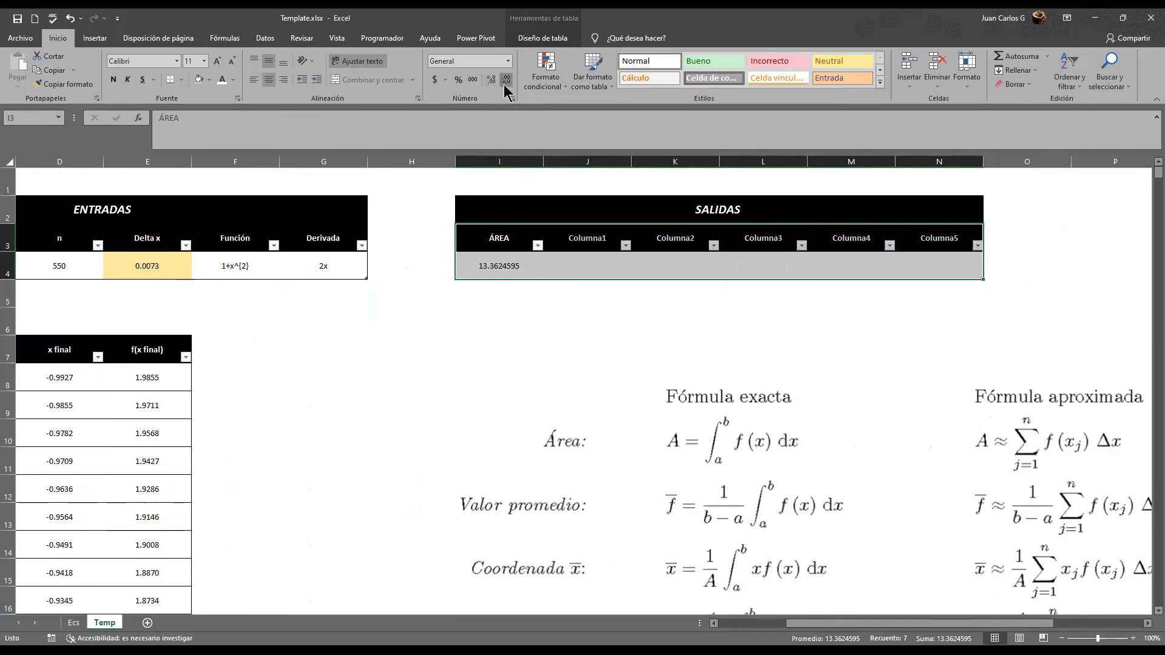
{"action": "left_click_drag", "start_coordinate": [517, 264], "coordinate": [907, 265]}
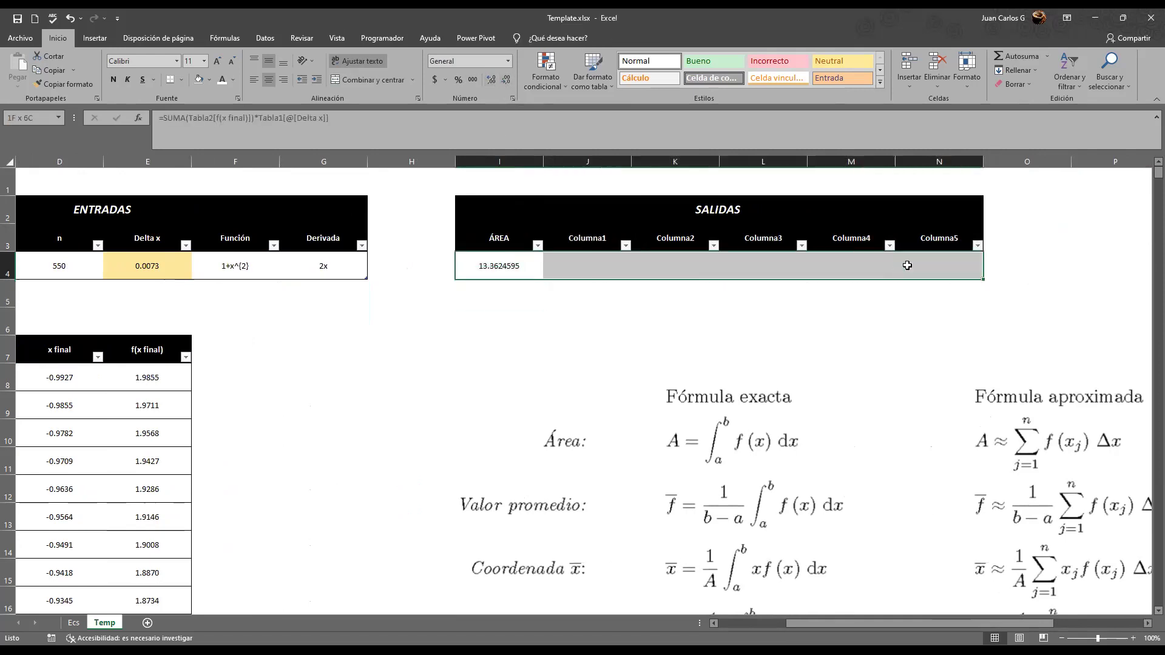
{"action": "left_click", "coordinate": [491, 82]}
{"action": "left_click", "coordinate": [491, 81]}
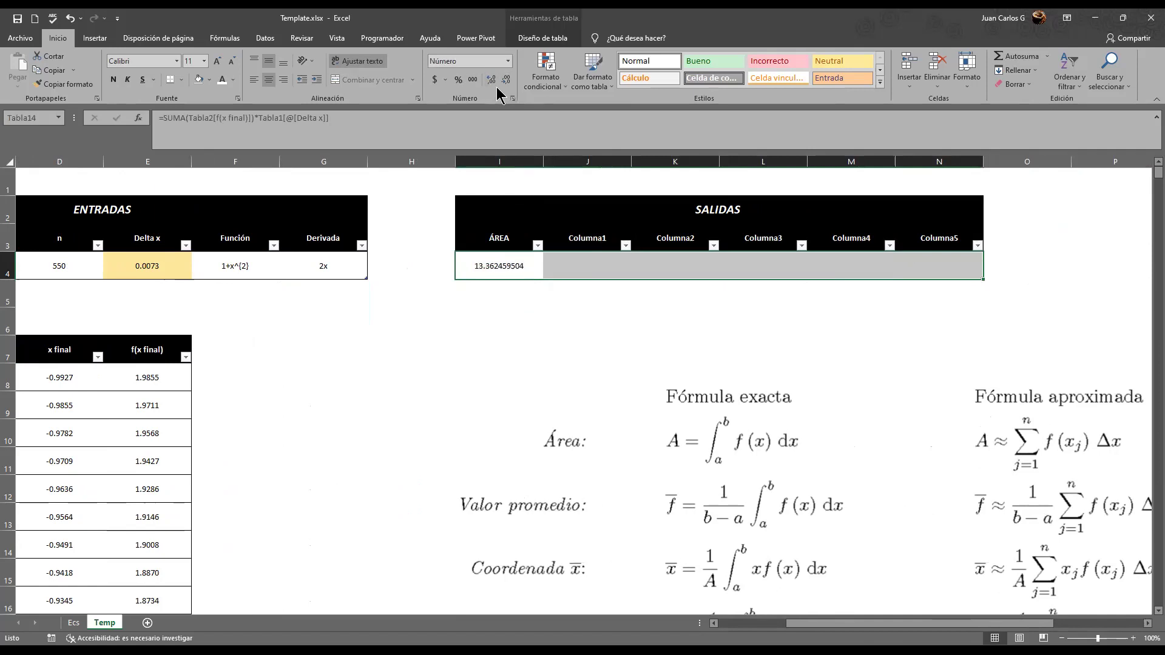
{"action": "left_click", "coordinate": [502, 83]}
{"action": "left_click", "coordinate": [499, 87]}
{"action": "left_click", "coordinate": [499, 86]}
{"action": "left_click", "coordinate": [499, 87]}
{"action": "left_click", "coordinate": [498, 86]}
{"action": "left_click", "coordinate": [241, 357]}
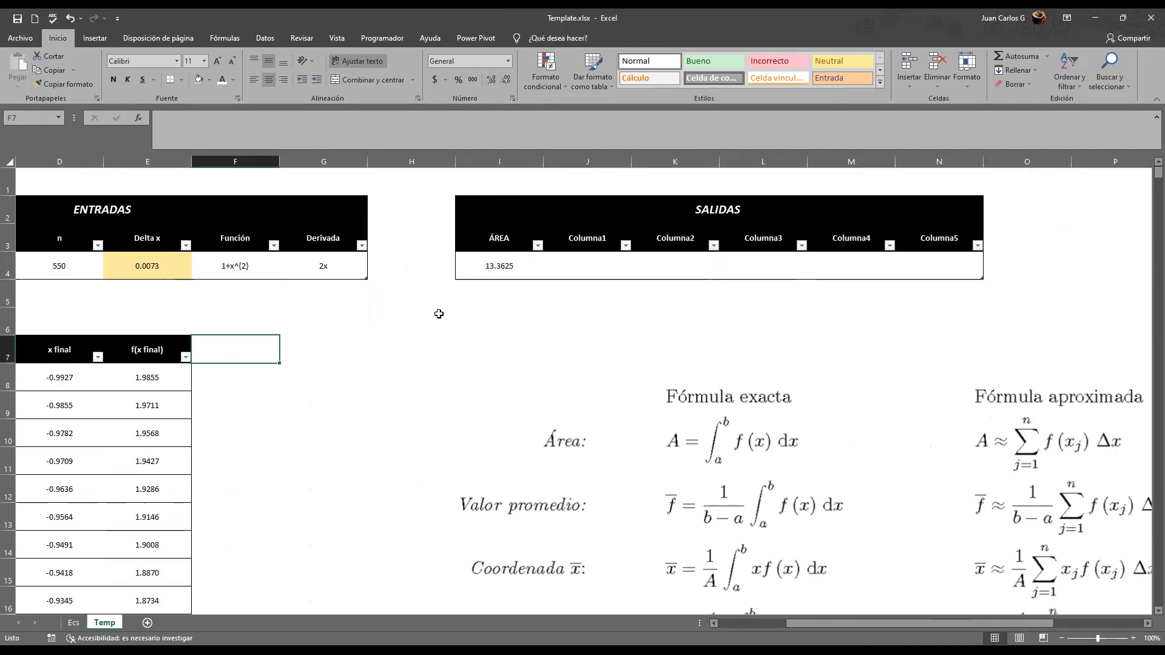
Give the SALIDAS result cells I4:N4 a standard green fill and bold italic text at size 14
{"action": "left_click", "coordinate": [503, 267]}
{"action": "left_click_drag", "start_coordinate": [507, 266], "coordinate": [911, 260]}
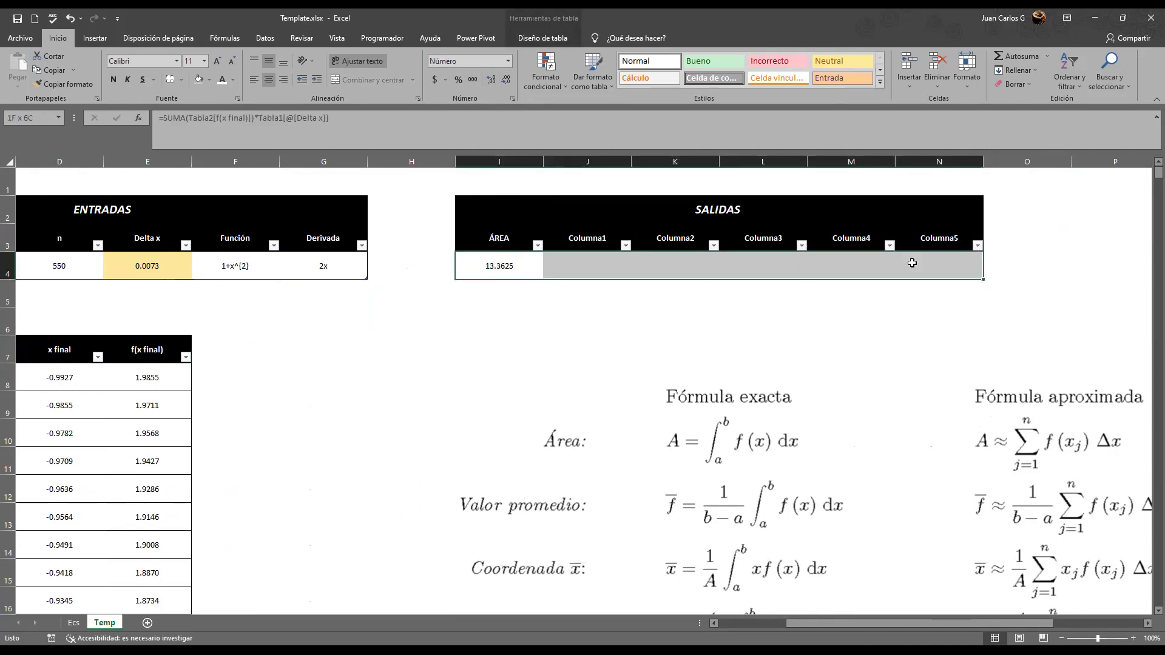
{"action": "left_click", "coordinate": [209, 81]}
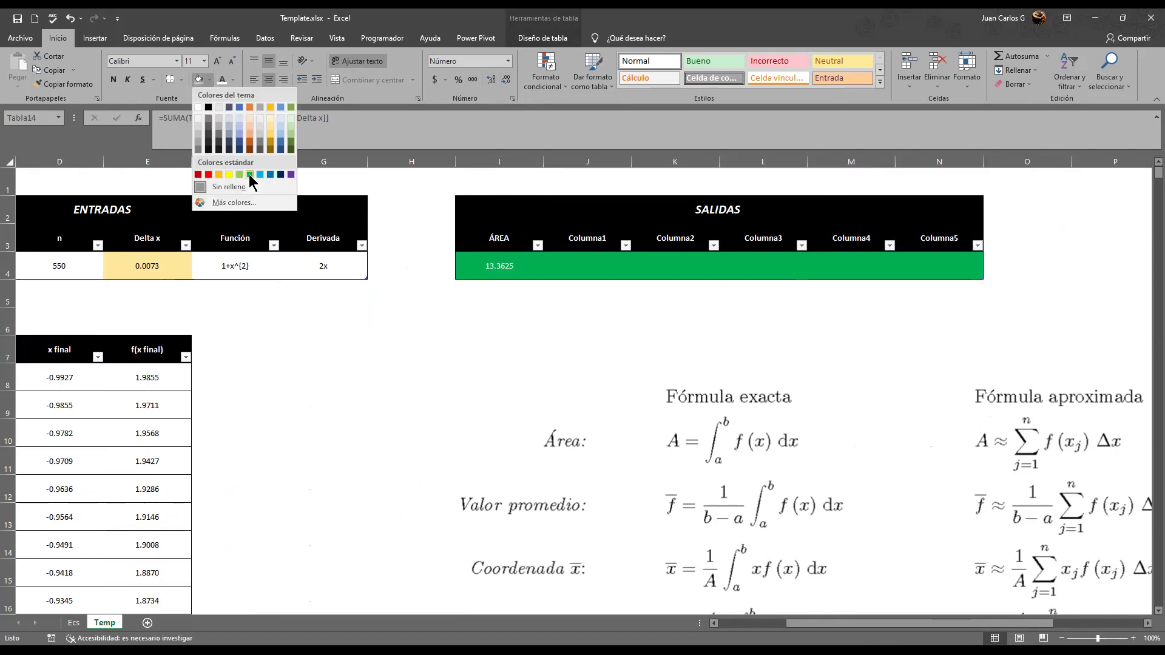
{"action": "left_click", "coordinate": [250, 175]}
{"action": "left_click", "coordinate": [113, 80]}
{"action": "left_click", "coordinate": [127, 79]}
{"action": "left_click", "coordinate": [224, 61]}
{"action": "left_click", "coordinate": [224, 61]}
{"action": "left_click", "coordinate": [219, 343]}
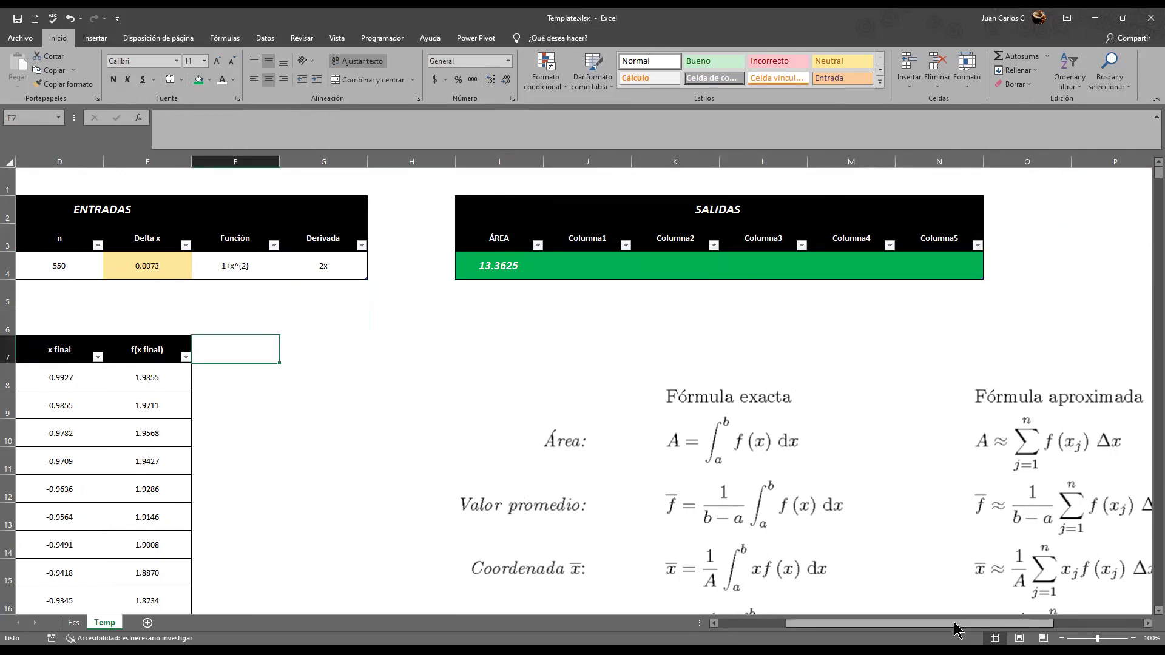
Rename the second header of the SALIDAS table, J3, to "VALOR PROMEDIO"
{"action": "left_click_drag", "start_coordinate": [955, 628], "coordinate": [1022, 627]}
{"action": "left_click", "coordinate": [318, 241]}
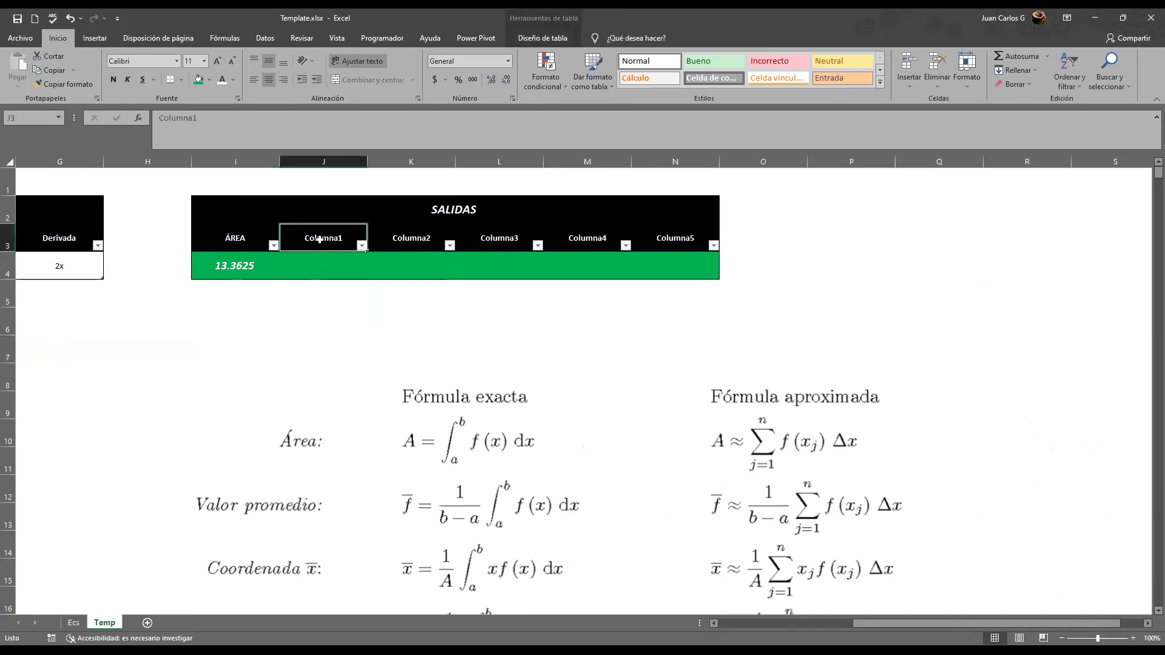
{"action": "type", "text": "VALOR PRO"}
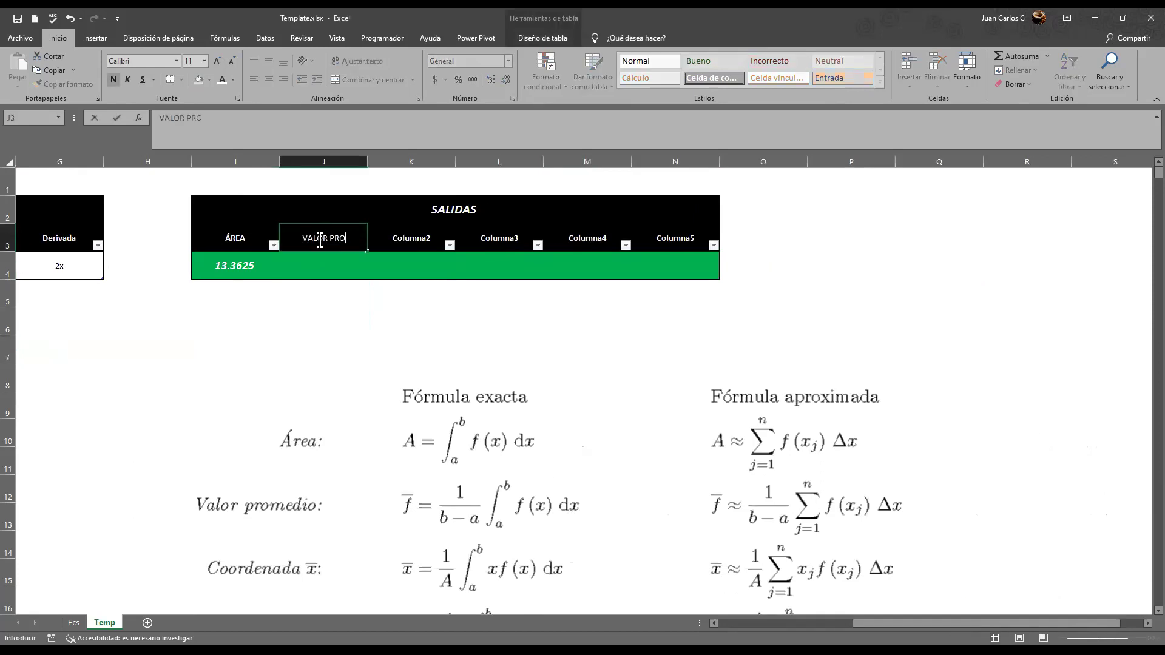
{"action": "type", "text": "MEDIO"}
{"action": "key", "text": "ctrl+Return"}
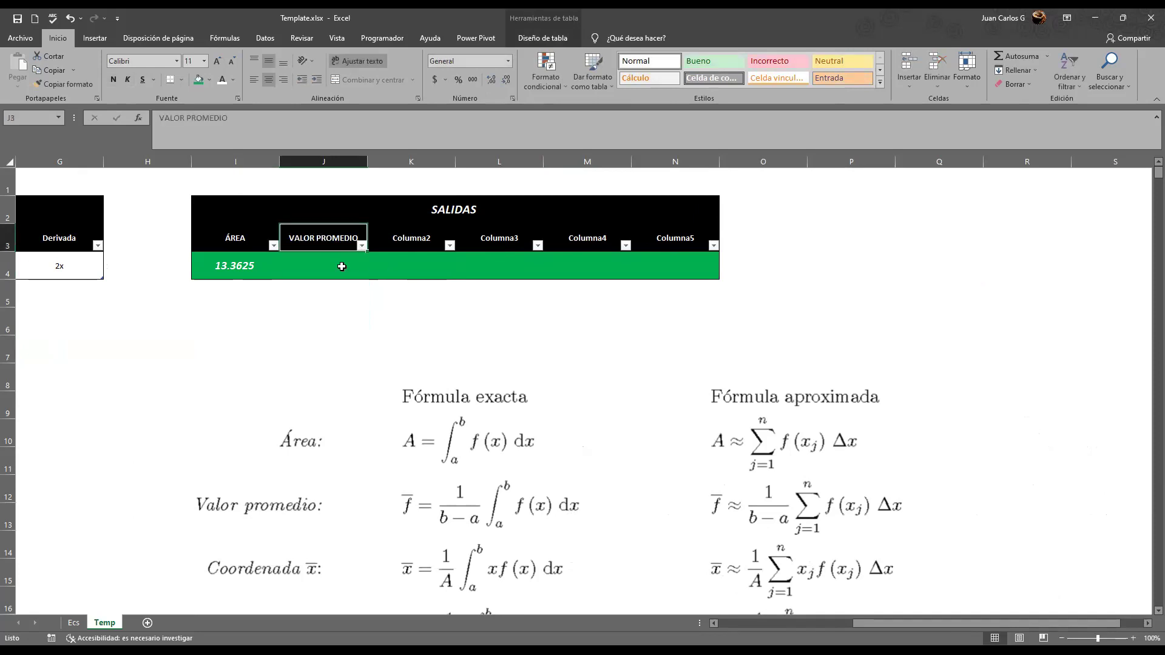
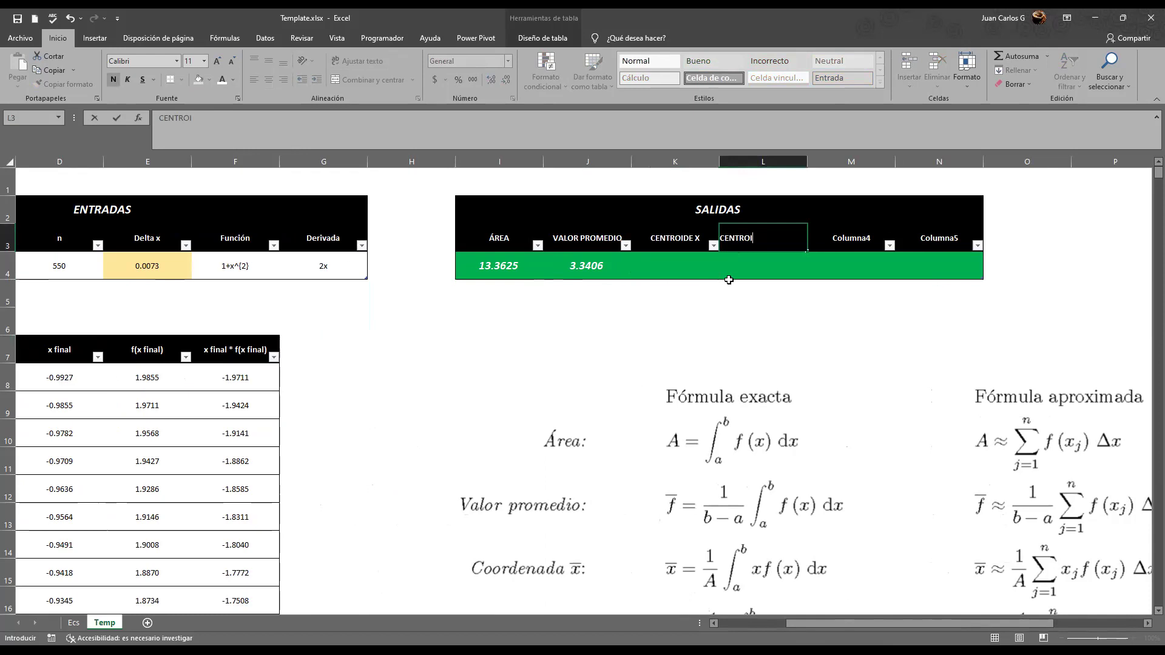
{"action": "key", "text": "Return"}
{"action": "key", "text": "Left"}
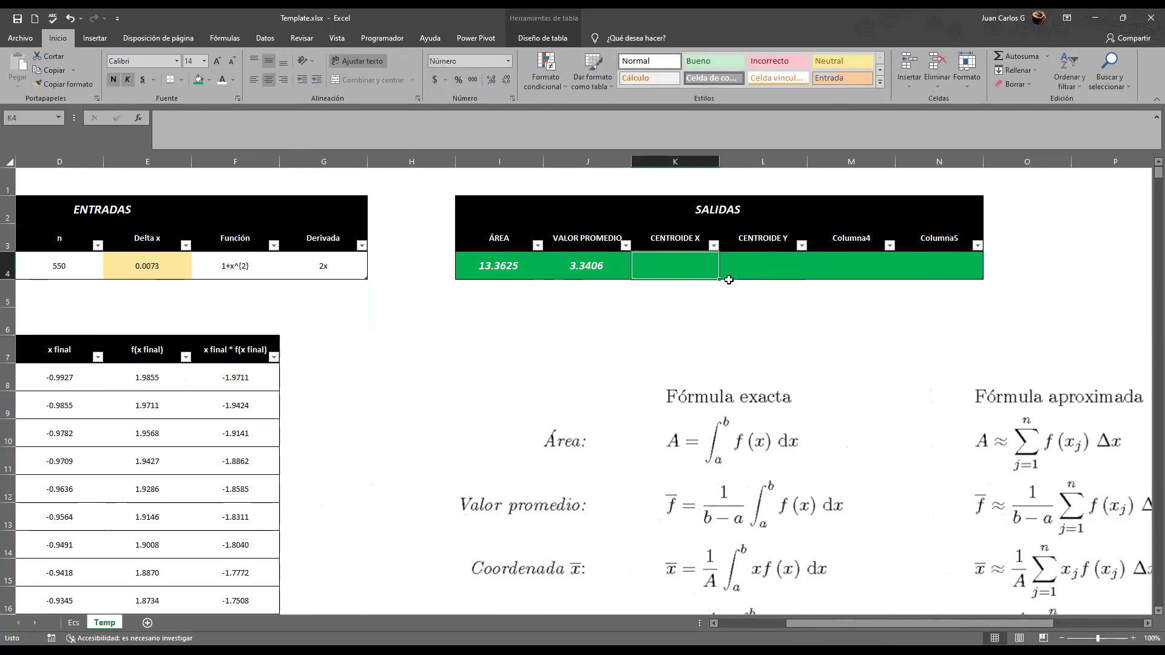
{"action": "type", "text": "="}
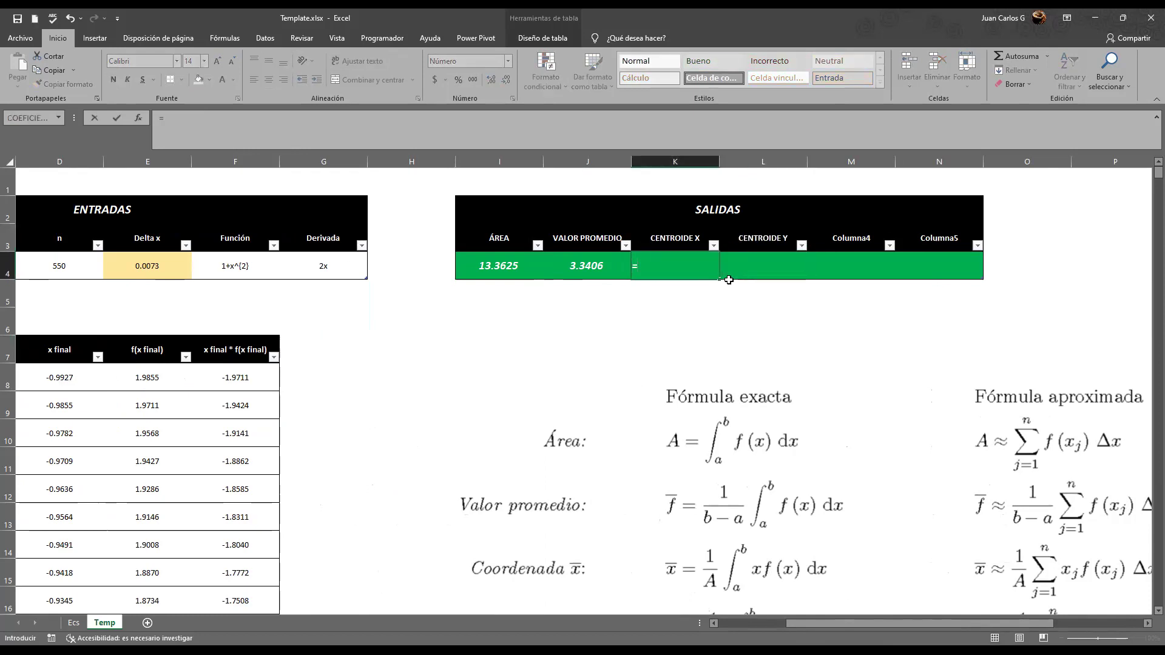
{"action": "type", "text": "(SUMA("}
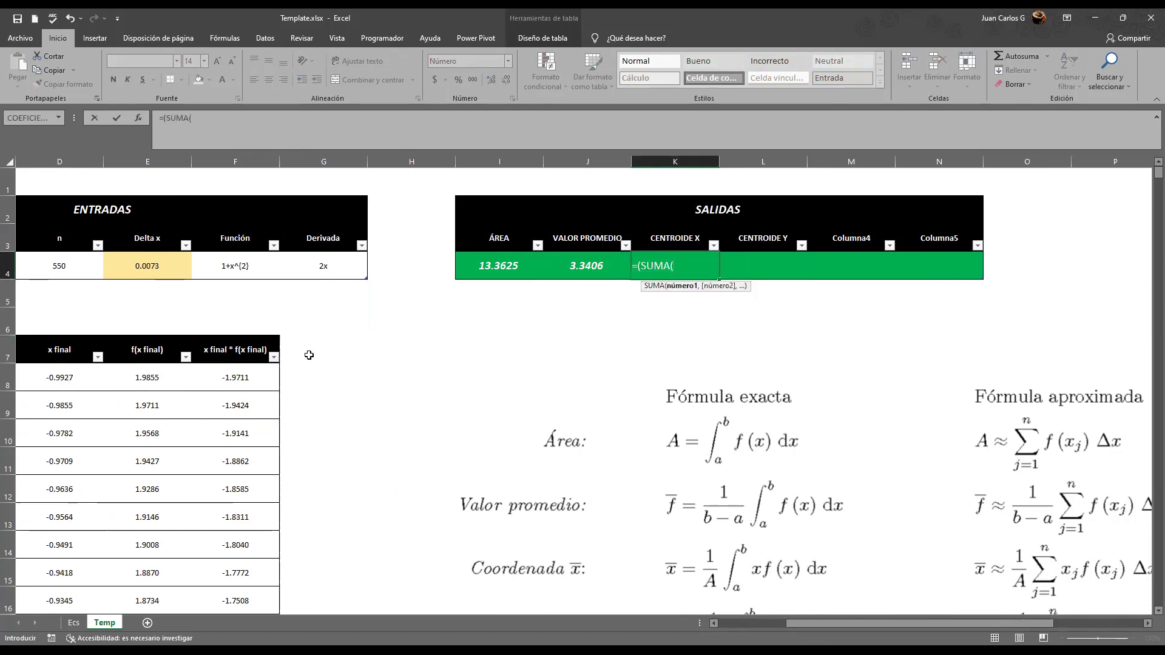
{"action": "left_click", "coordinate": [264, 337]}
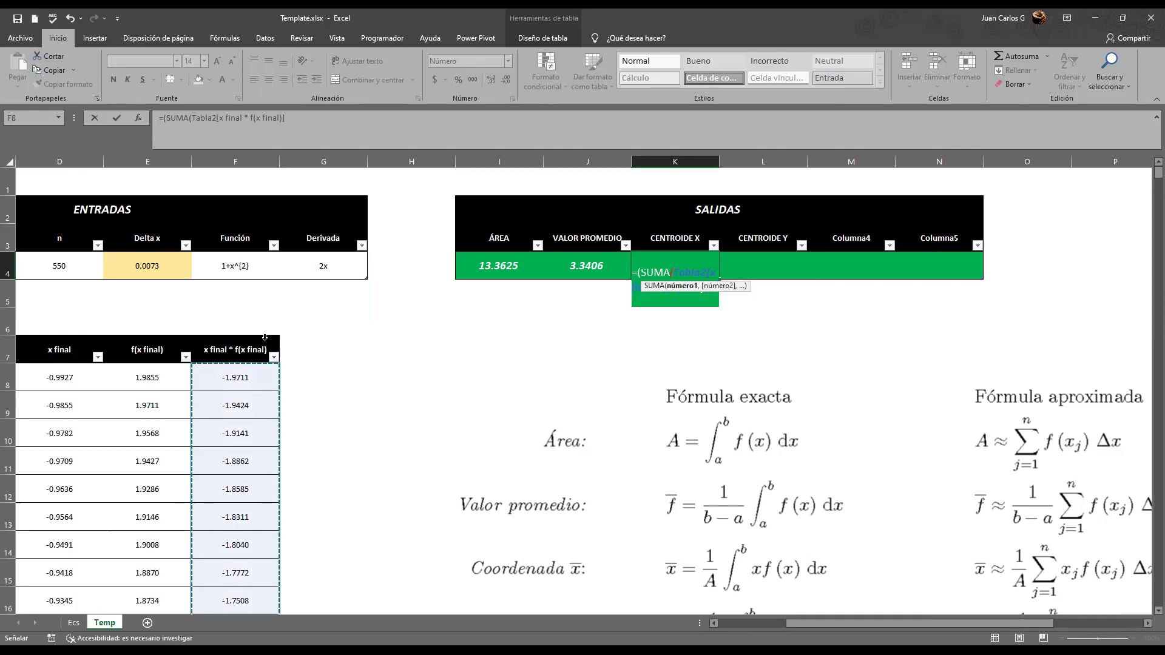
{"action": "type", "text": ")*"}
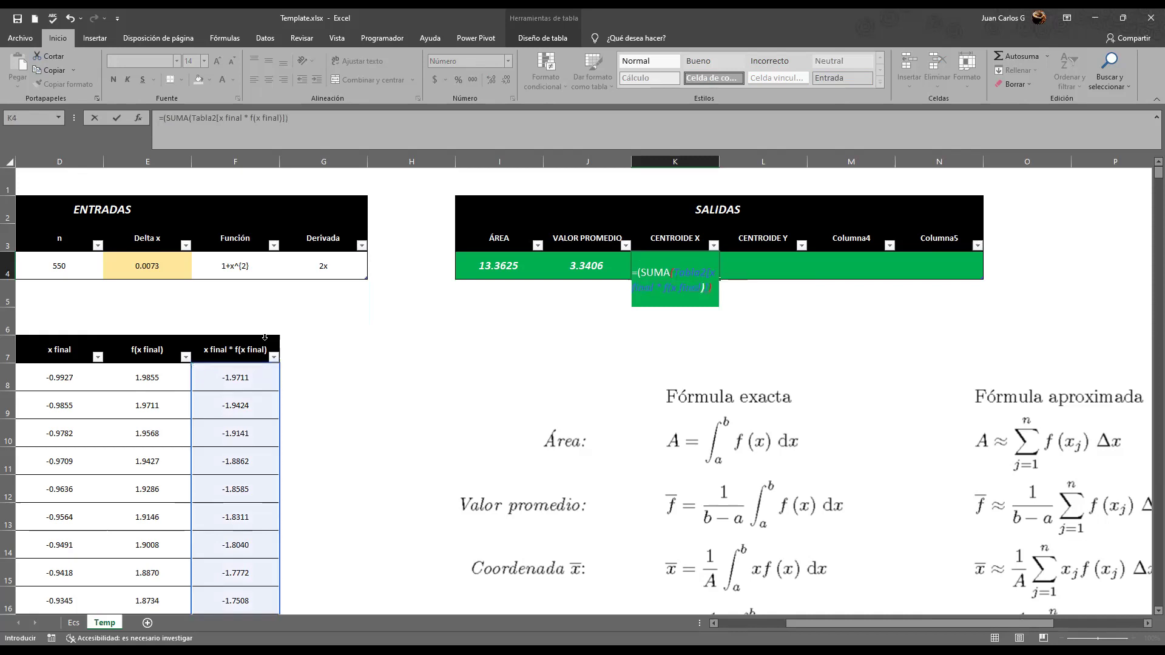
{"action": "left_click", "coordinate": [164, 268]}
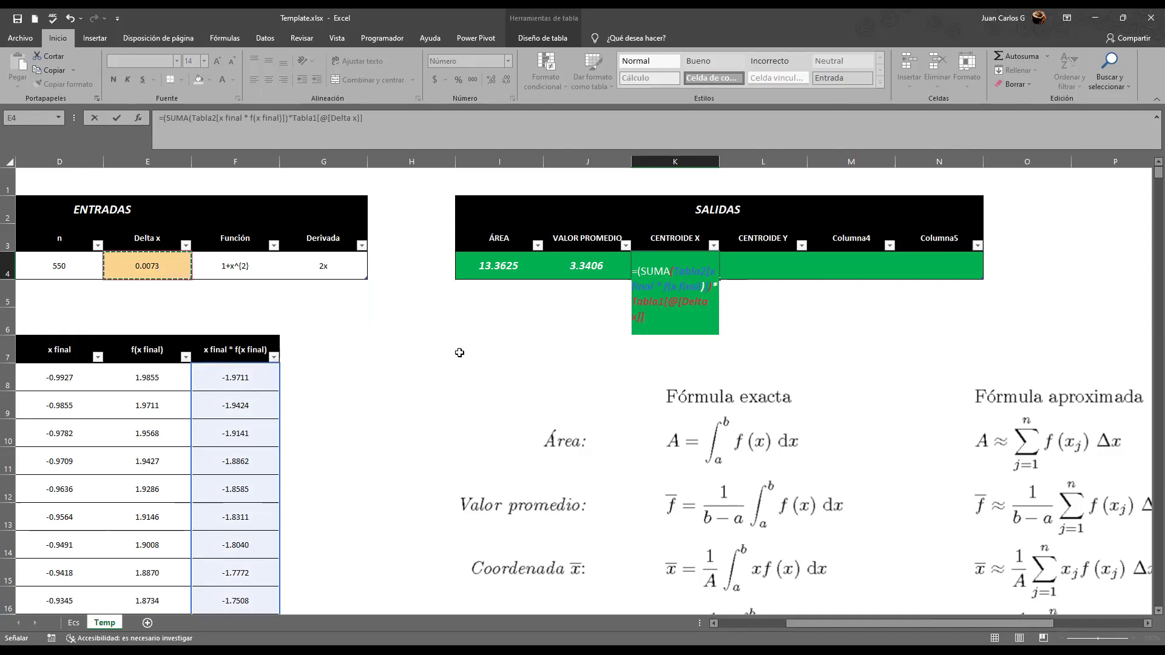
{"action": "type", "text": ")/"}
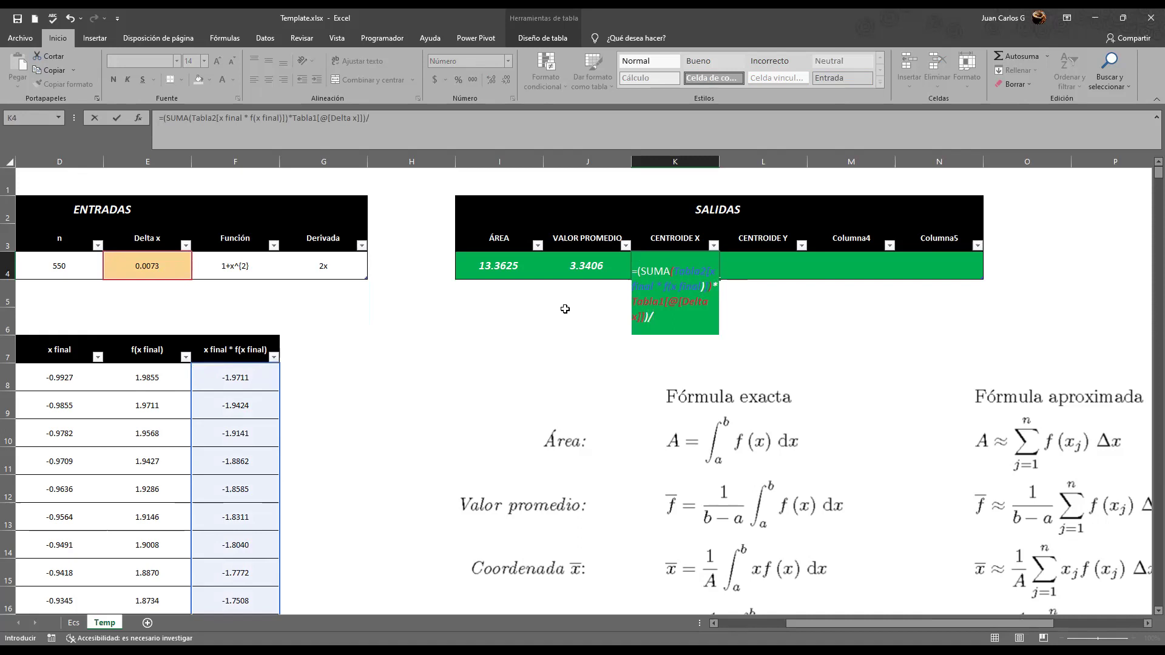
{"action": "left_click", "coordinate": [509, 268]}
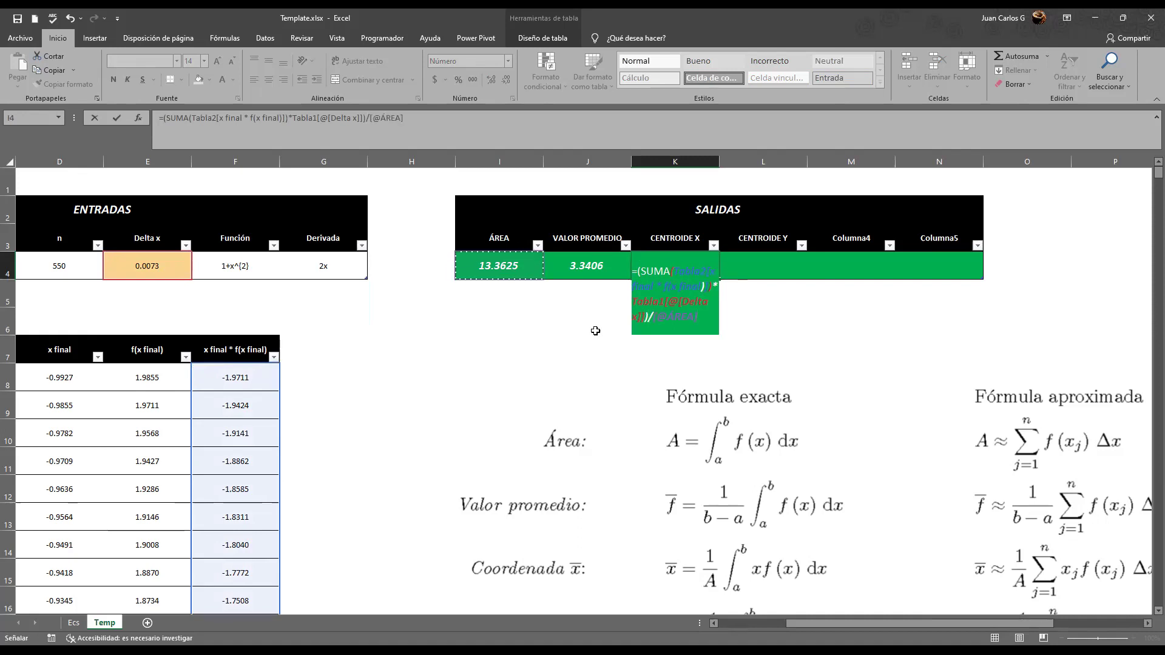
{"action": "key", "text": "Return"}
{"action": "left_click", "coordinate": [690, 262]}
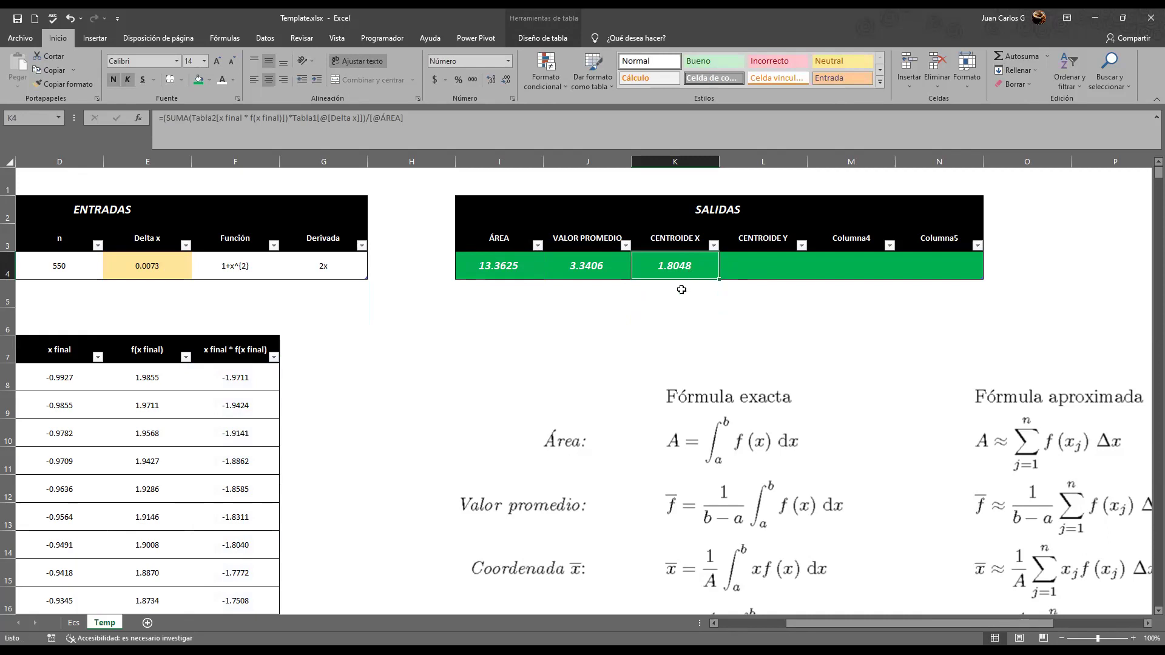
Add a column headed "f2(x final)" to the points table in G7
{"action": "left_click_drag", "start_coordinate": [858, 625], "coordinate": [925, 627]}
{"action": "scroll", "coordinate": [914, 529], "scroll_direction": "down", "scroll_amount": 1}
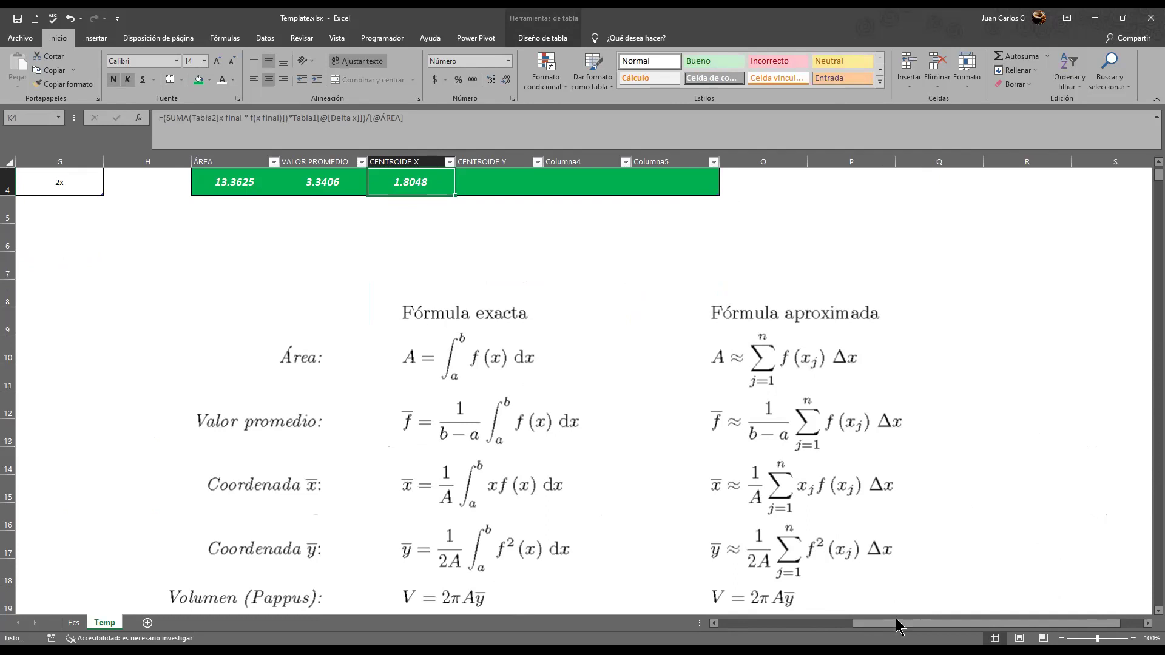
{"action": "left_click_drag", "start_coordinate": [986, 623], "coordinate": [853, 623]}
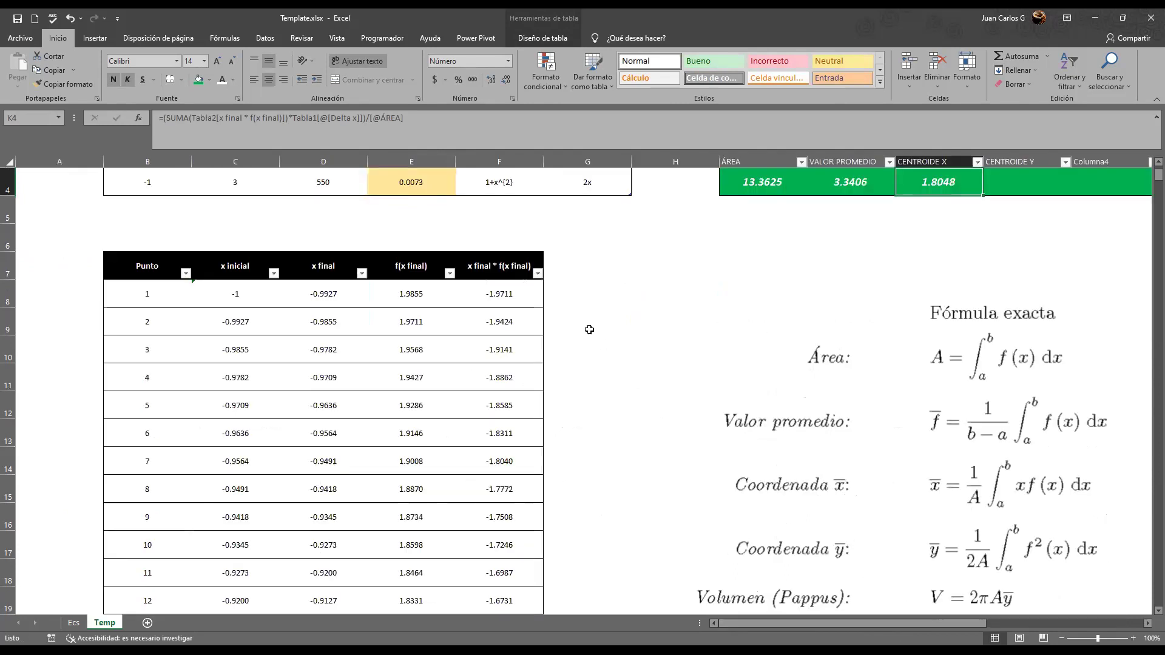
{"action": "left_click", "coordinate": [576, 260]}
{"action": "type", "text": "f"}
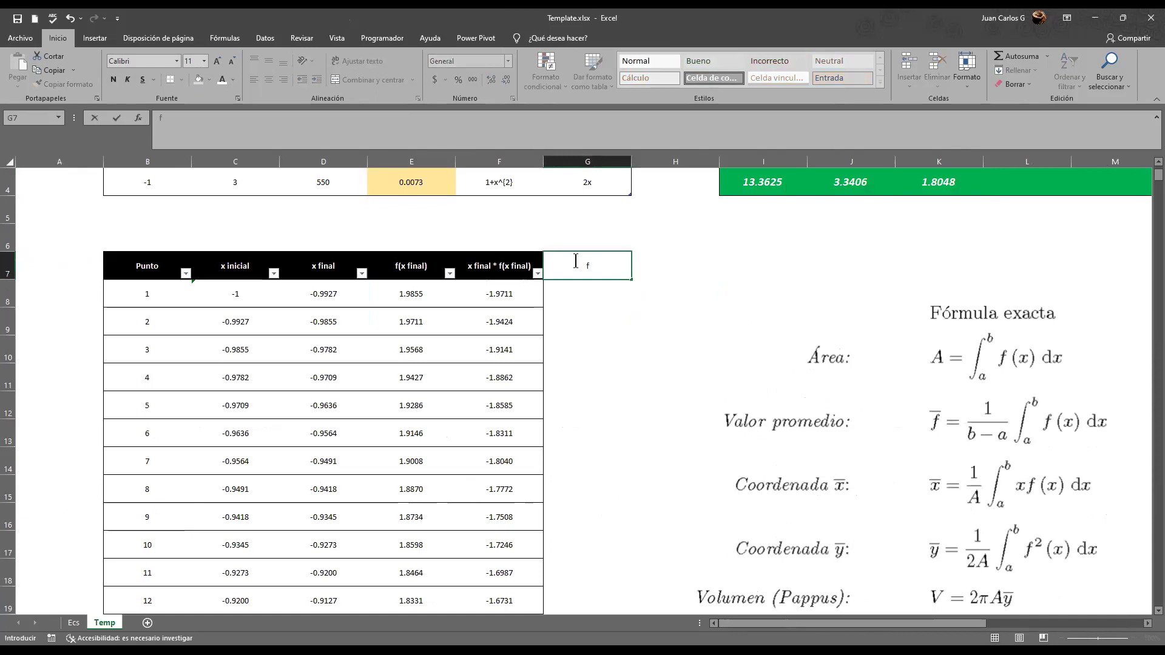
{"action": "type", "text": "2(x final)"}
{"action": "key", "text": "Return"}
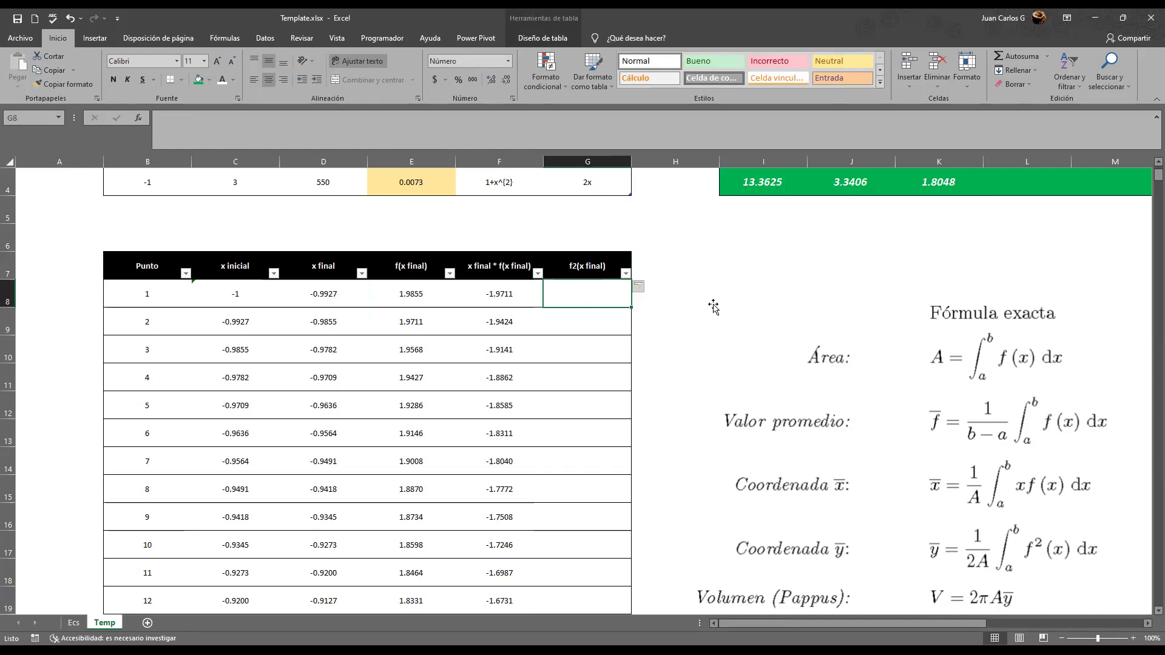
Fill the f2(x final) column from G8 with =POTENCIA([@[f(x final)]],2)
{"action": "type", "text": "="}
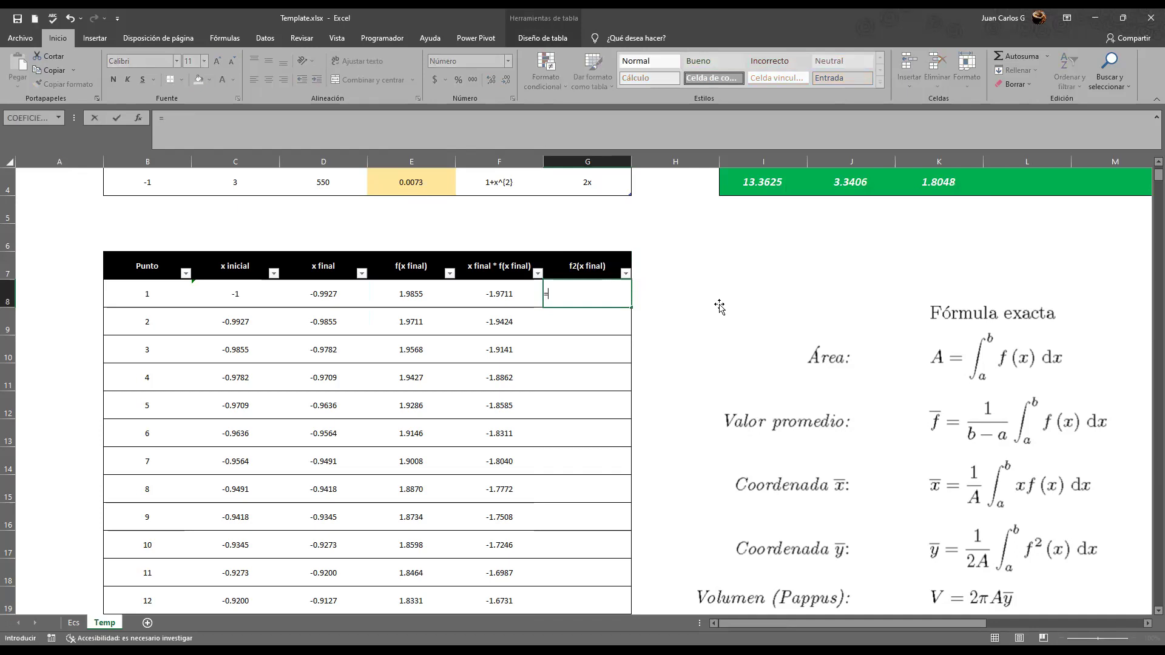
{"action": "type", "text": "POTENCIA("}
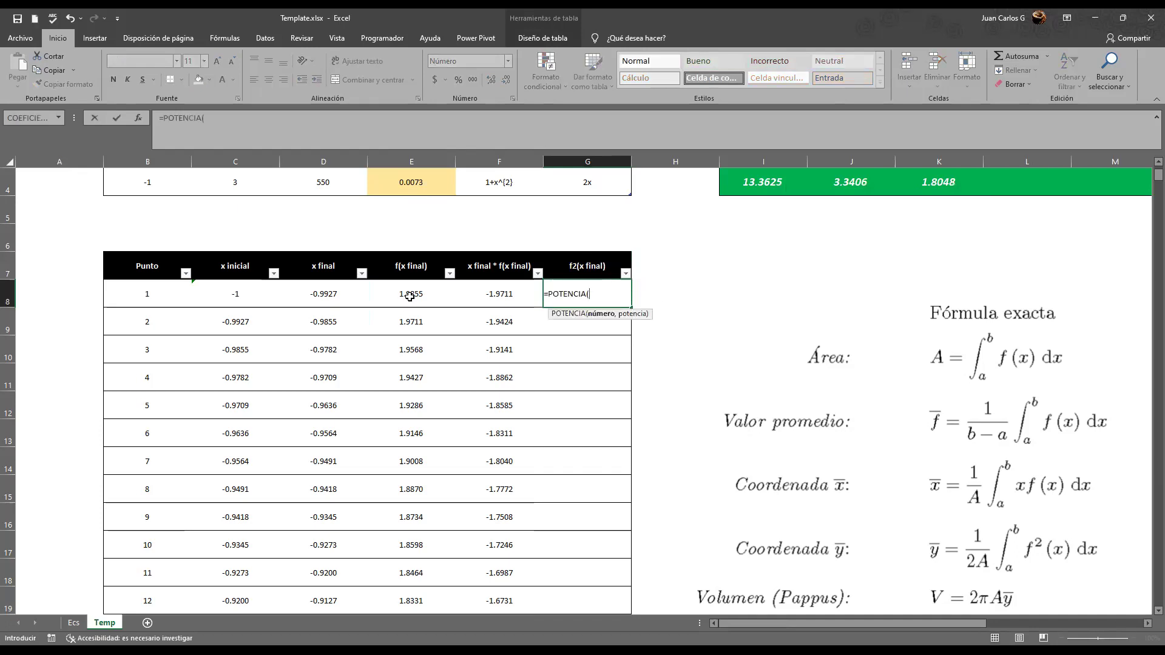
{"action": "left_click", "coordinate": [410, 296]}
{"action": "type", "text": ",2)"}
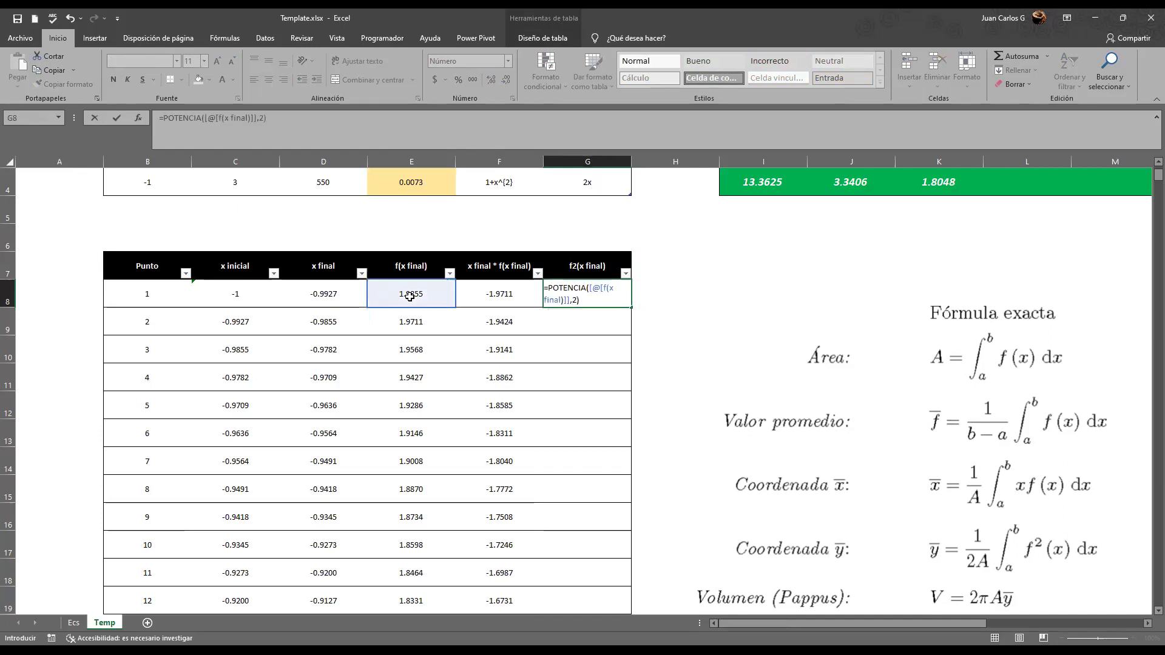
{"action": "key", "text": "Return"}
Zoom the sheet out to 85% and move the formulas picture slightly up and to the left beneath the SALIDAS table
{"action": "scroll", "coordinate": [795, 374], "scroll_direction": "up", "scroll_amount": 1}
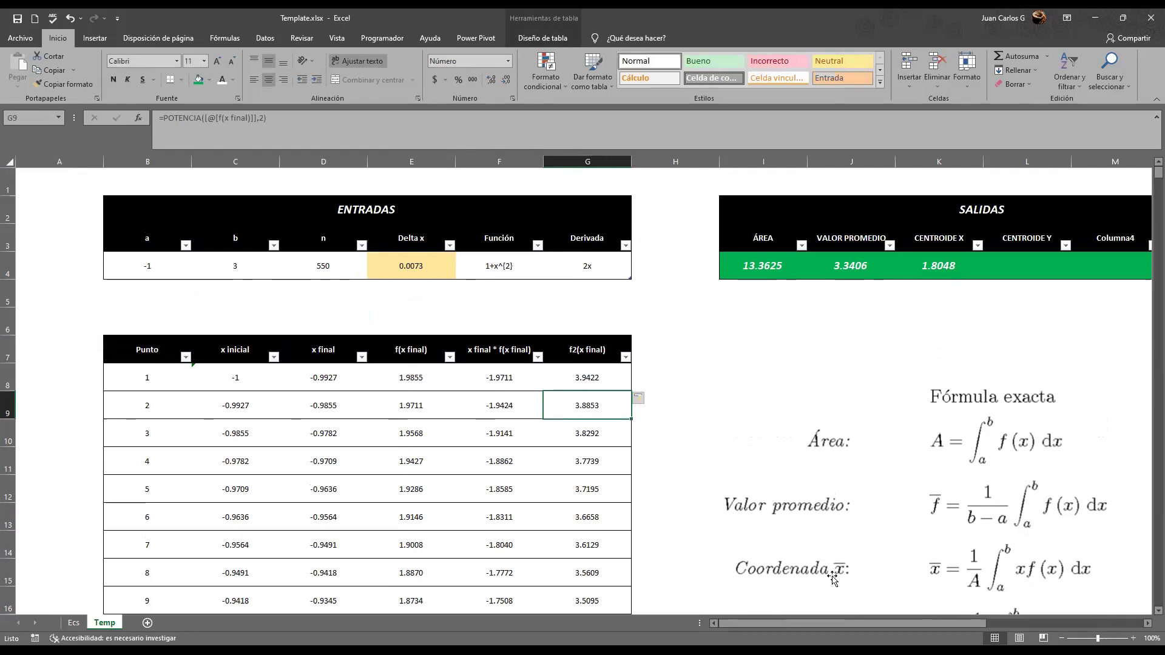
{"action": "left_click_drag", "start_coordinate": [844, 624], "coordinate": [891, 625]}
{"action": "left_click", "coordinate": [859, 274]}
{"action": "scroll", "coordinate": [859, 273], "scroll_direction": "down", "scroll_amount": 1}
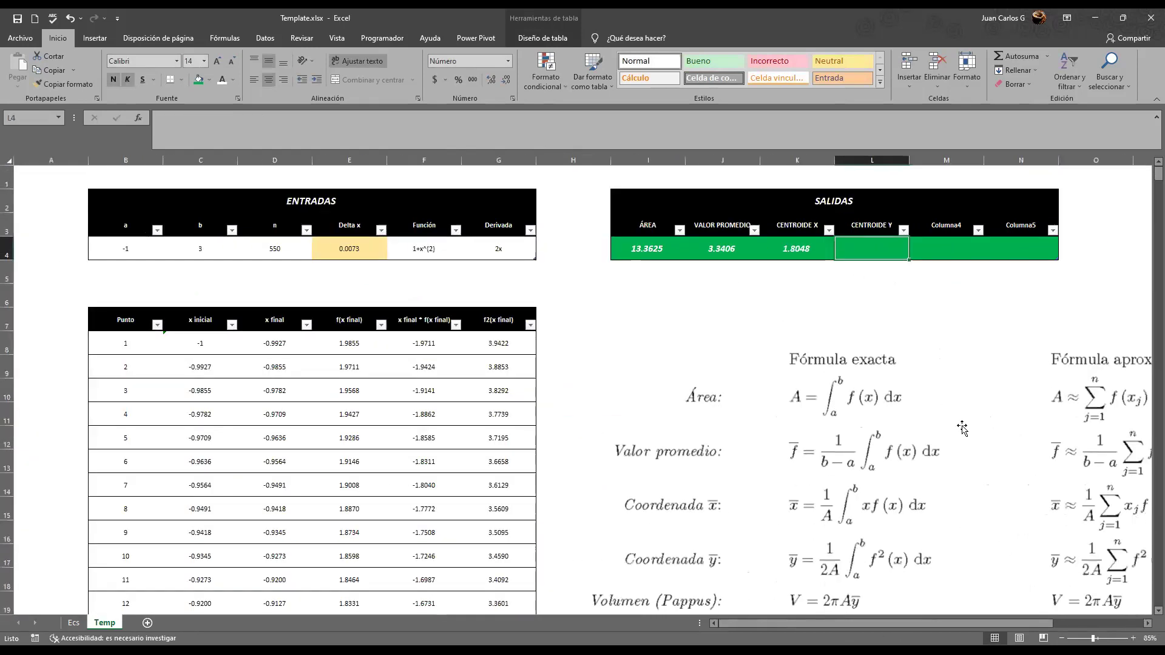
{"action": "left_click_drag", "start_coordinate": [1016, 512], "coordinate": [970, 479]}
{"action": "left_click", "coordinate": [883, 255]}
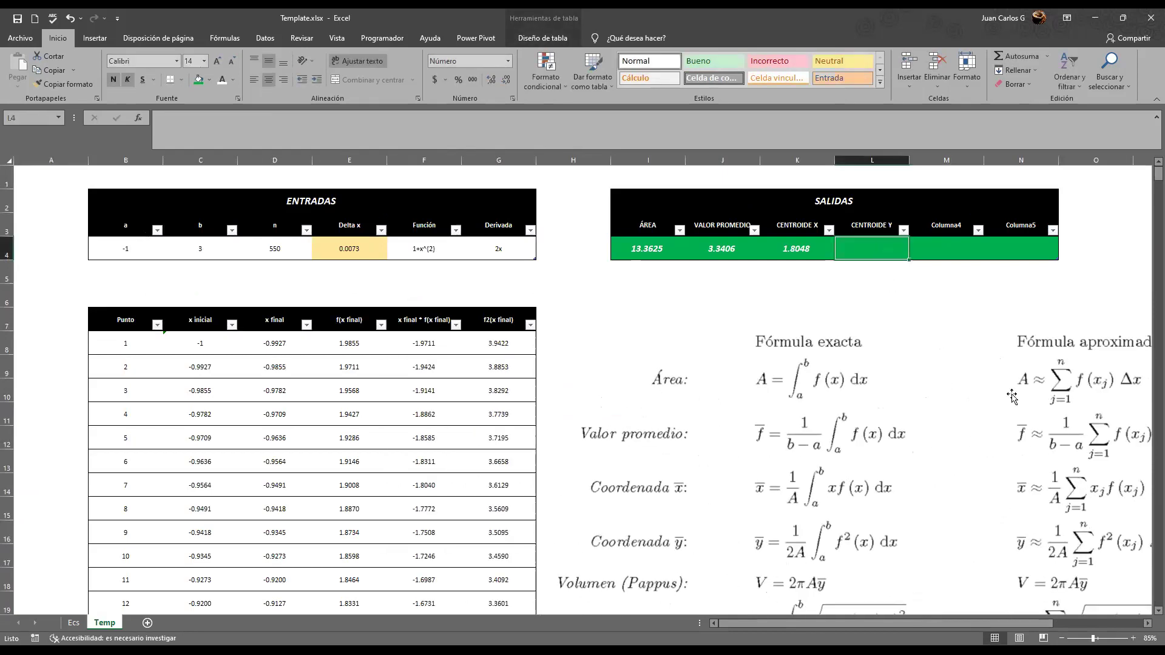
{"action": "type", "text": "="}
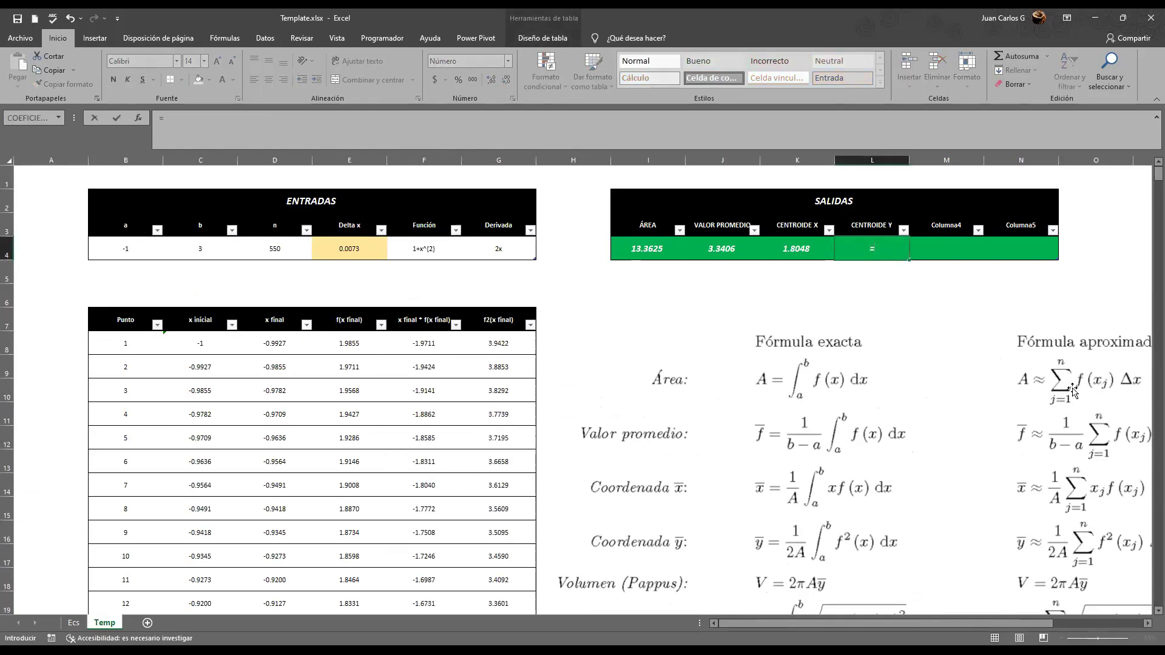
{"action": "type", "text": "("}
{"action": "type", "text": "SUMA("}
{"action": "left_click", "coordinate": [512, 310]}
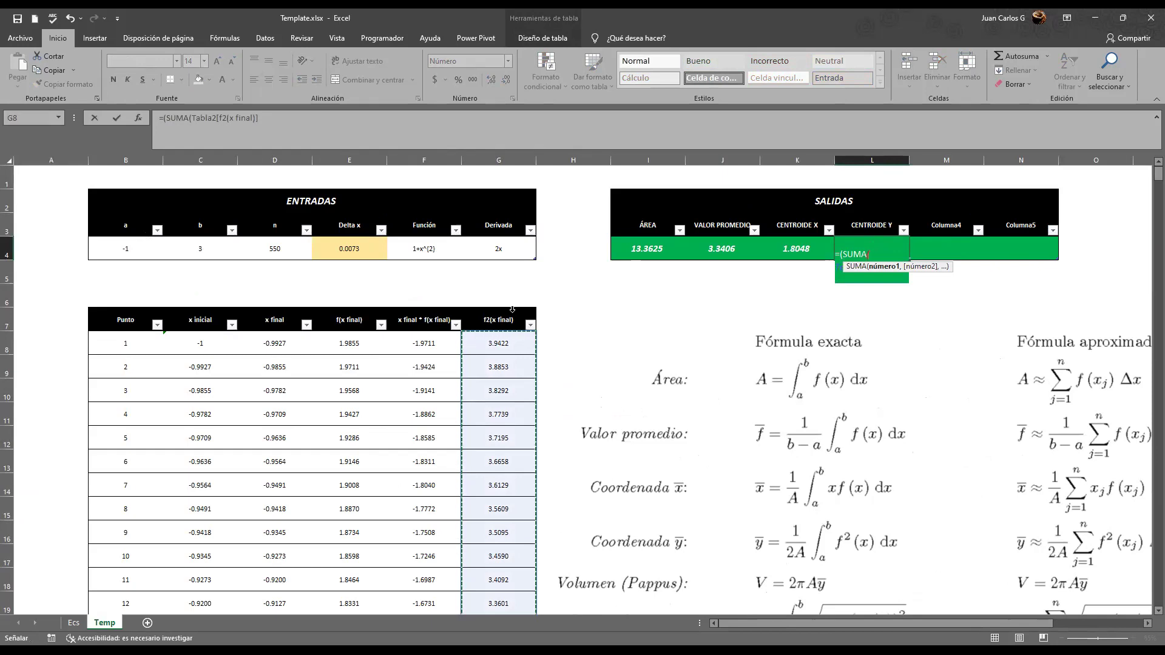
{"action": "type", "text": ")*"}
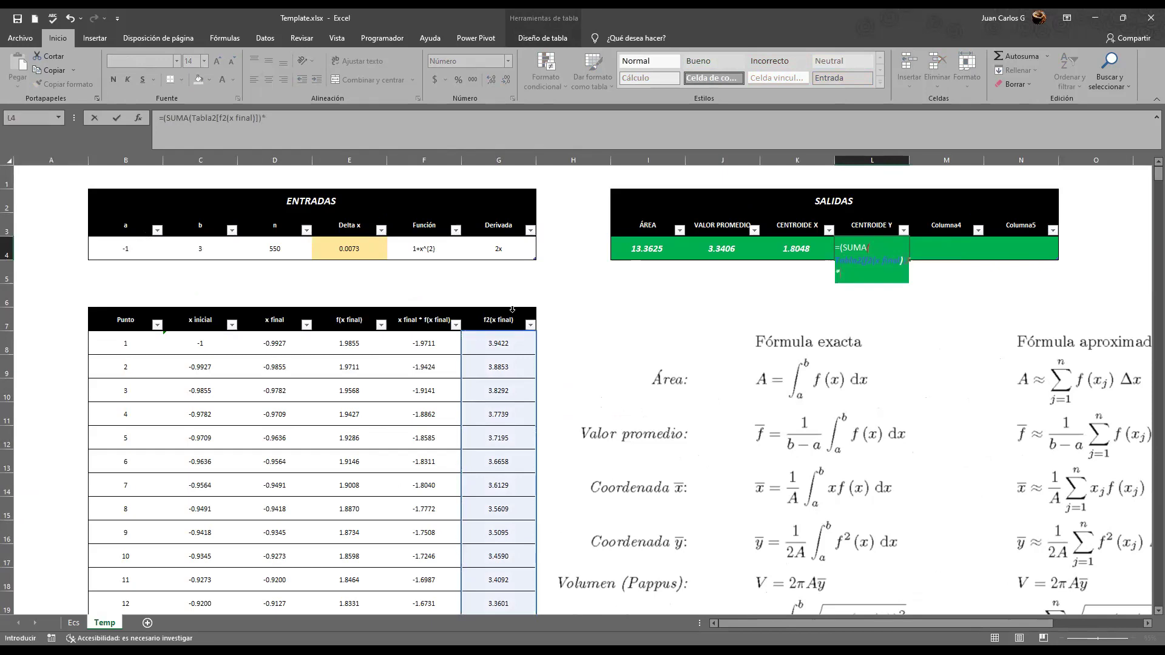
{"action": "left_click", "coordinate": [346, 248]}
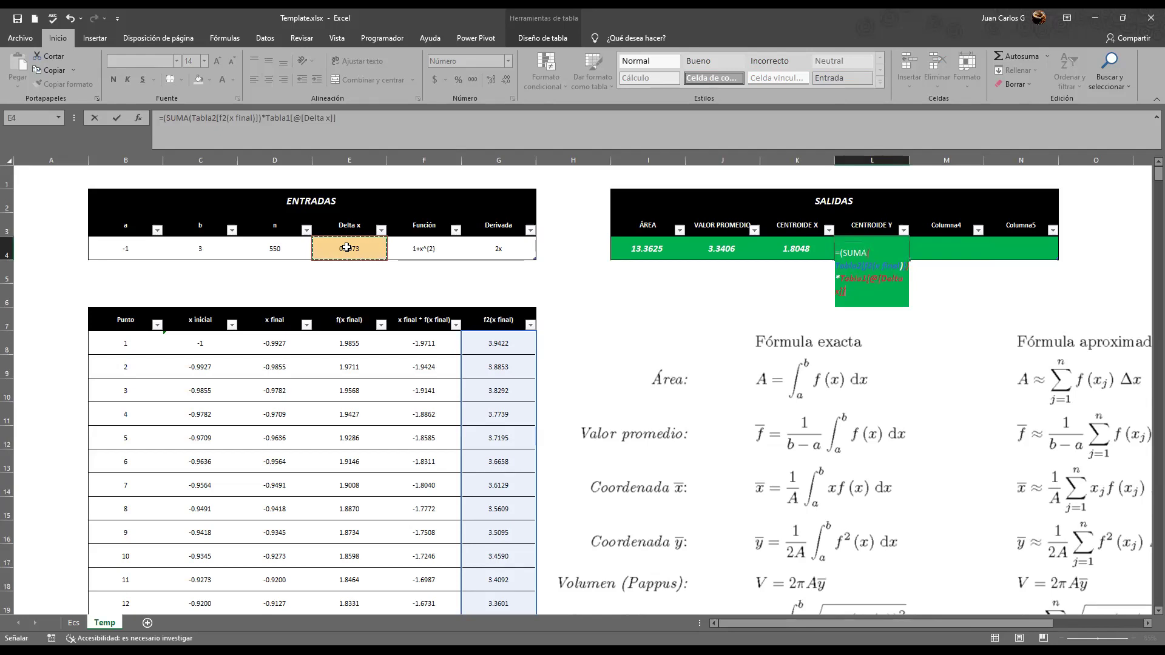
{"action": "type", "text": ")/(2*"}
{"action": "left_click", "coordinate": [660, 248]}
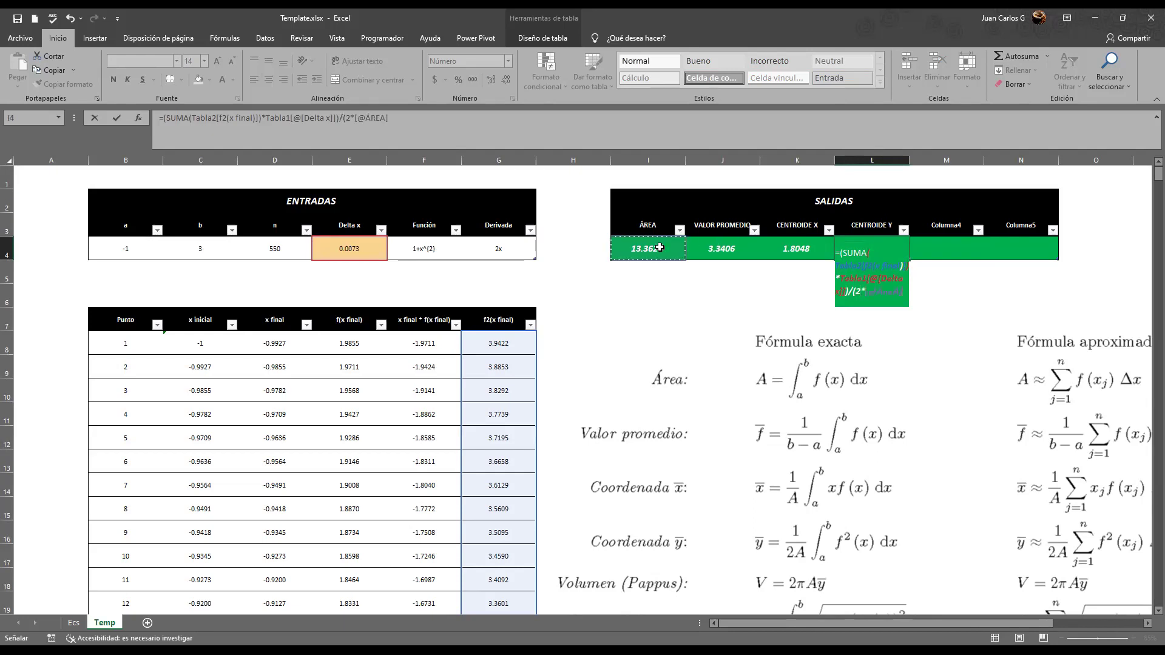
{"action": "type", "text": ")"}
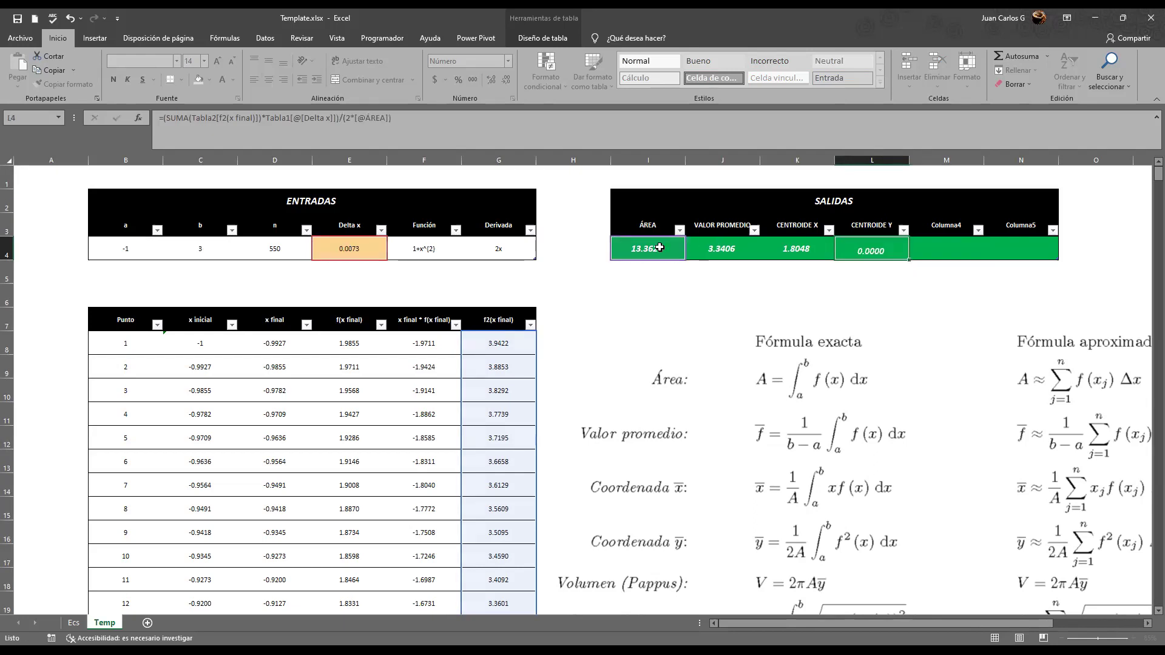
{"action": "key", "text": "Return"}
{"action": "key", "text": "Up"}
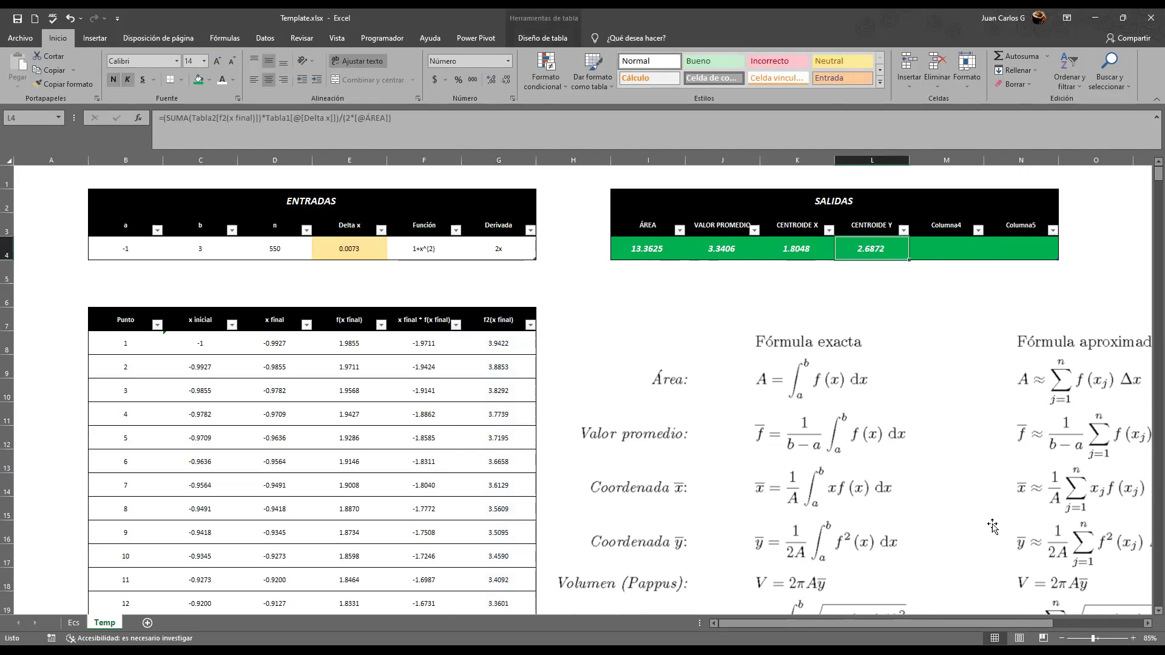
Rename the fifth header of the SALIDAS table, M3, to "VOLUMEN"
{"action": "left_click_drag", "start_coordinate": [937, 631], "coordinate": [1039, 632]}
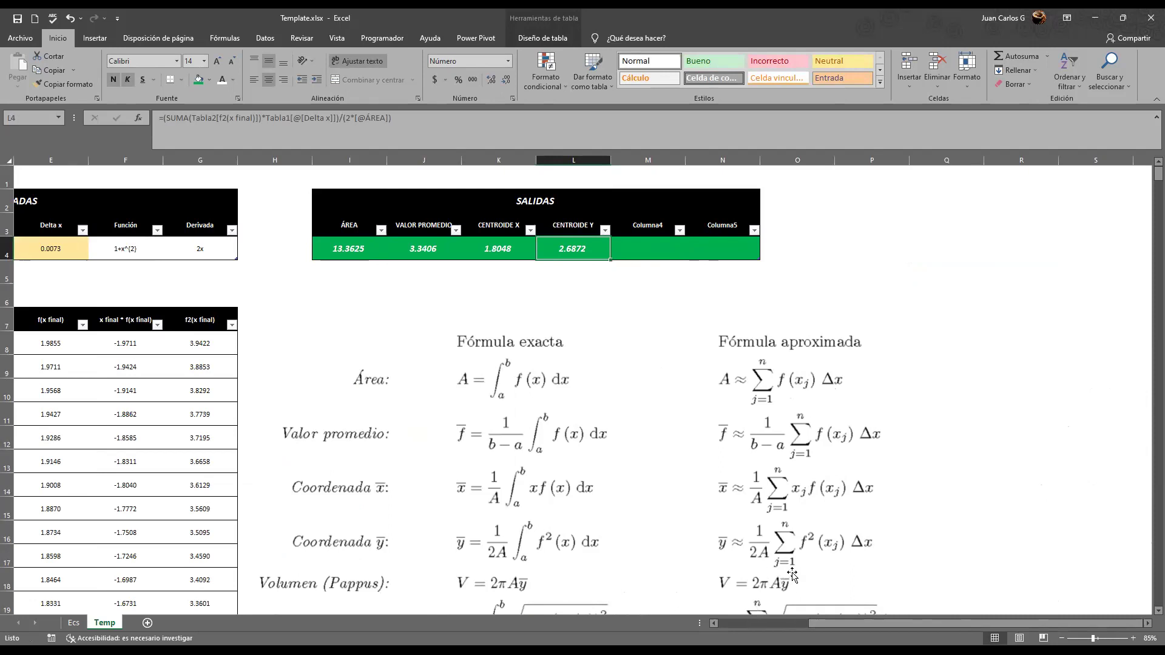
{"action": "left_click", "coordinate": [647, 225]}
{"action": "type", "text": "VOLUMEN"}
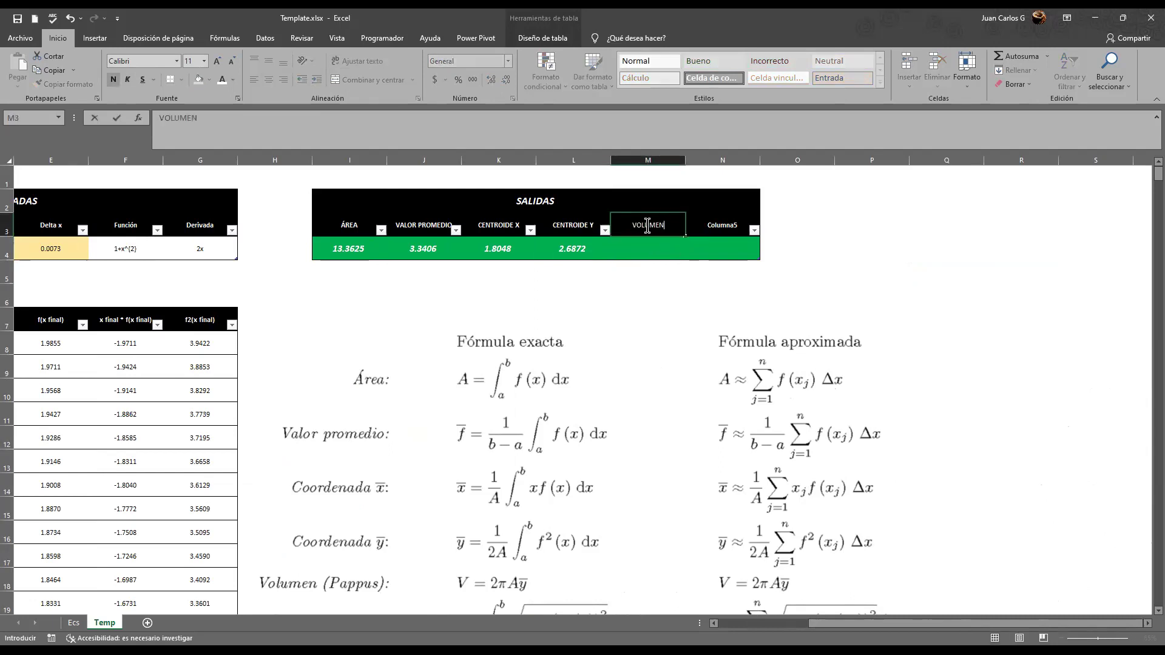
{"action": "key", "text": "Return"}
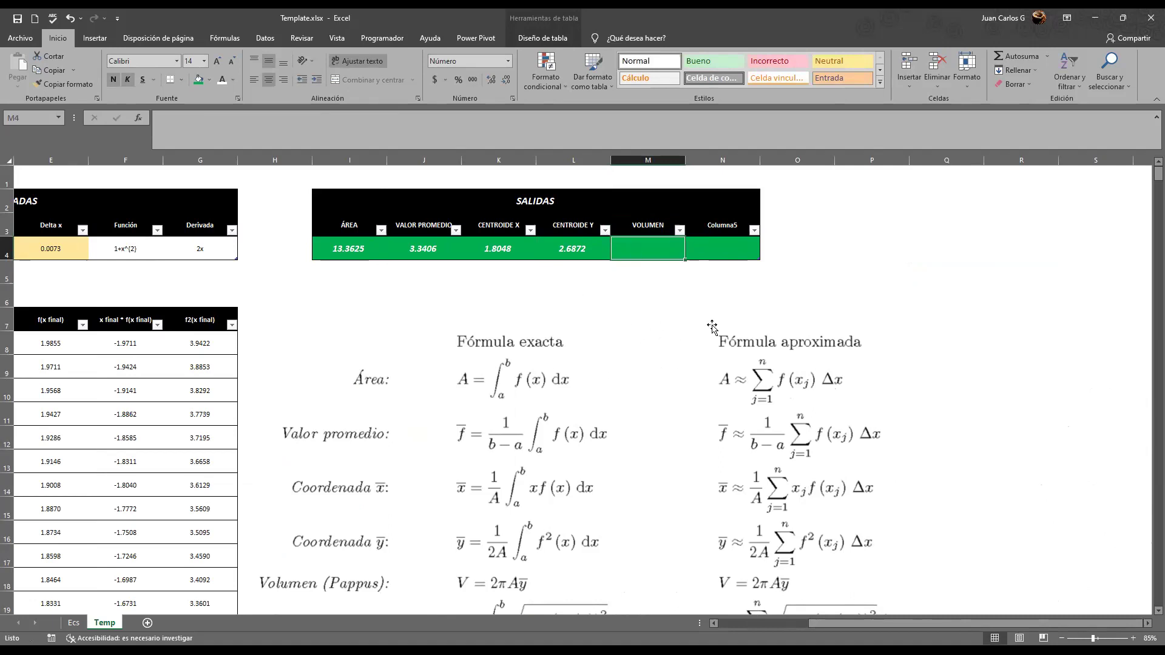
{"action": "type", "text": "=2*"}
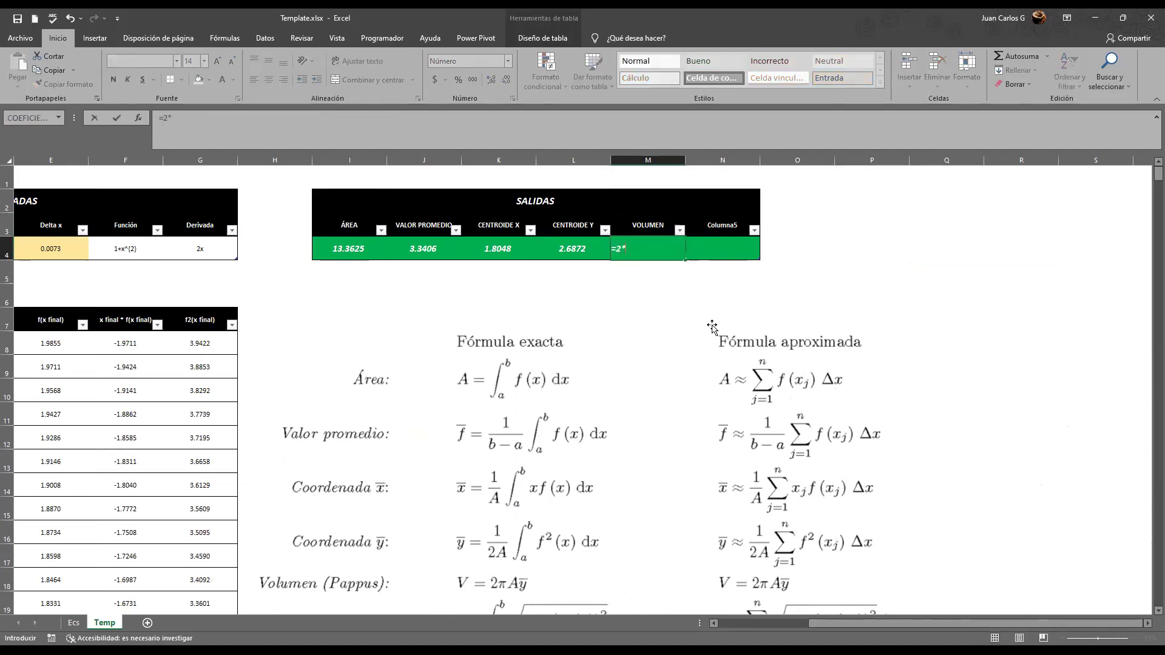
{"action": "type", "text": "pi()*"}
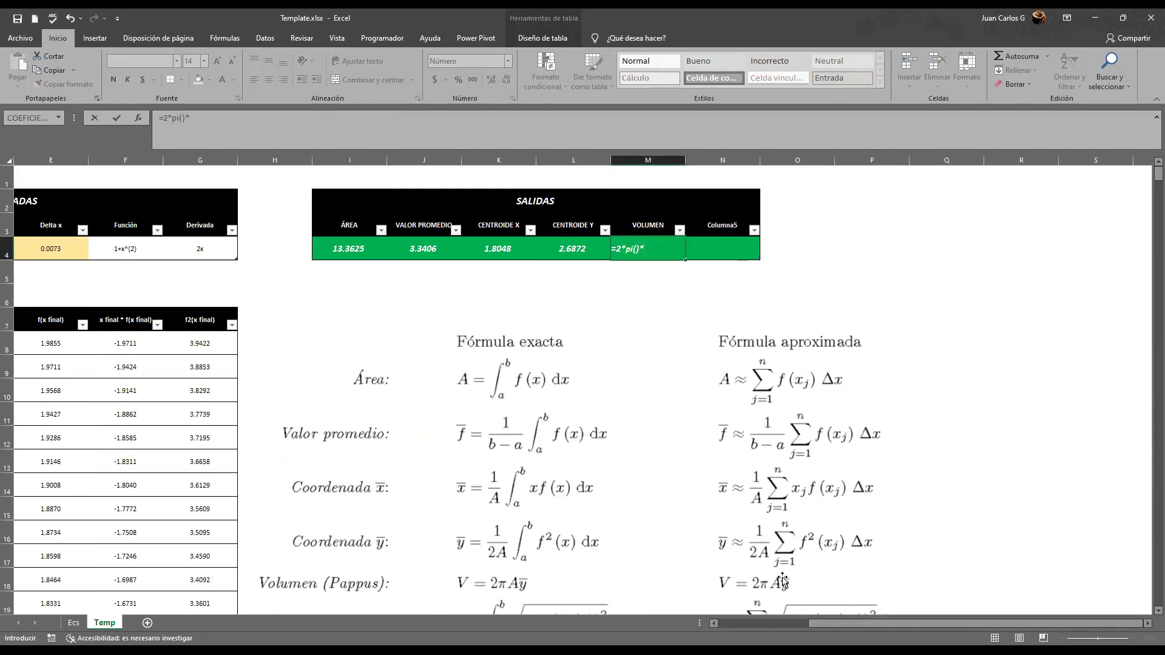
{"action": "left_click", "coordinate": [357, 250]}
{"action": "type", "text": "*"}
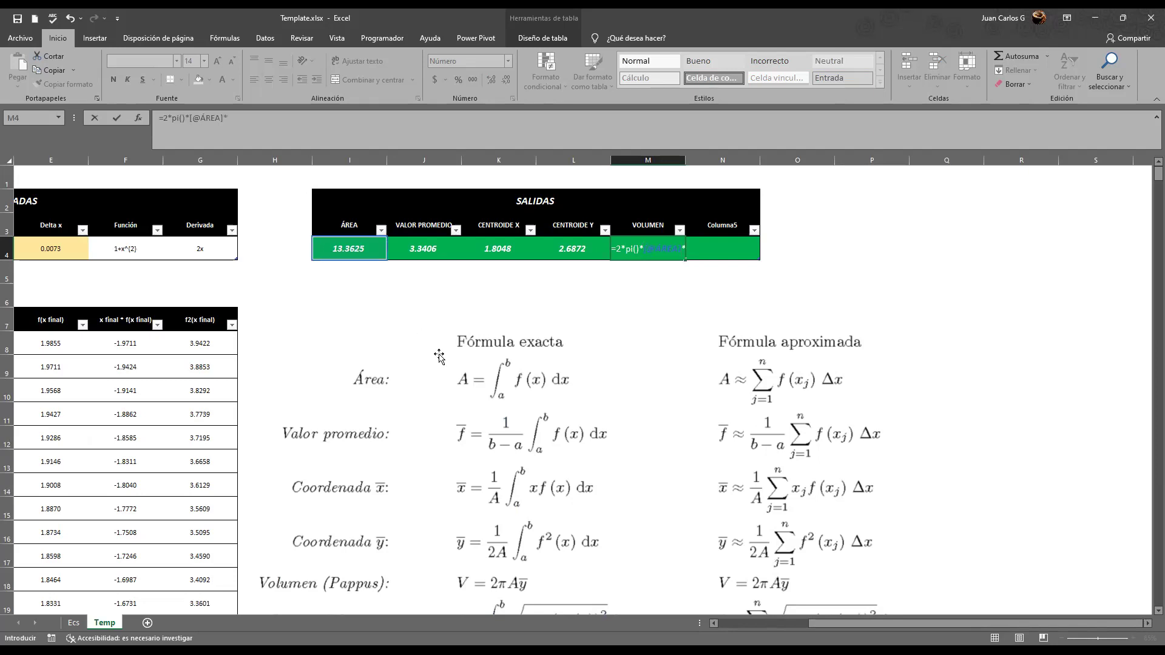
{"action": "left_click", "coordinate": [578, 255]}
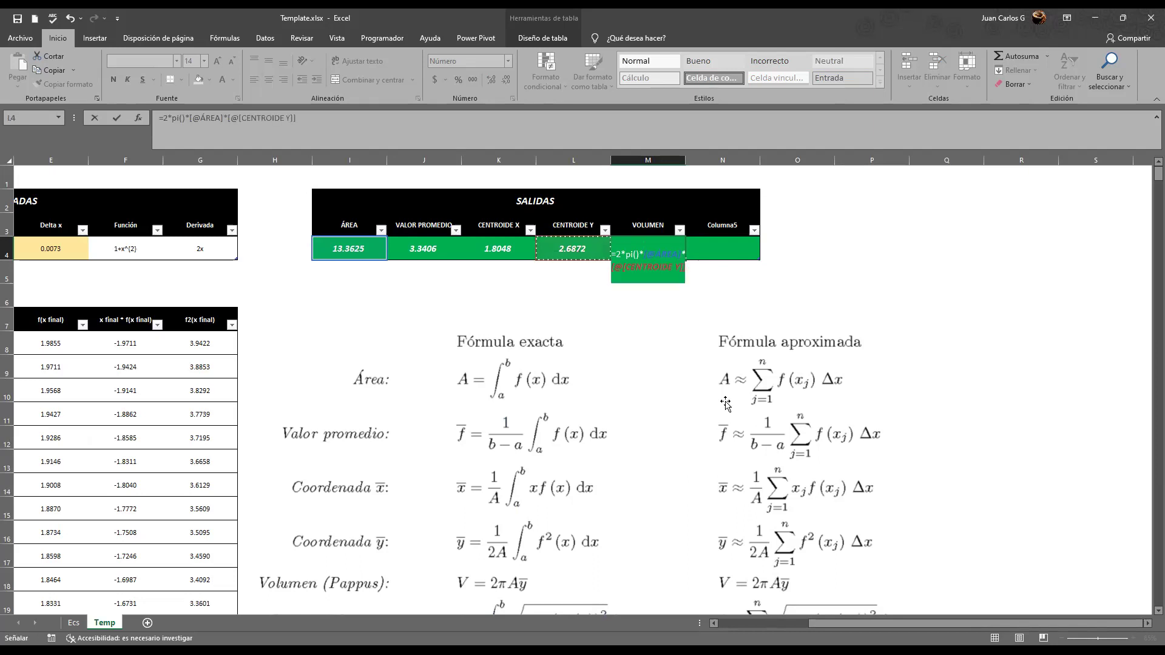
{"action": "key", "text": "Return"}
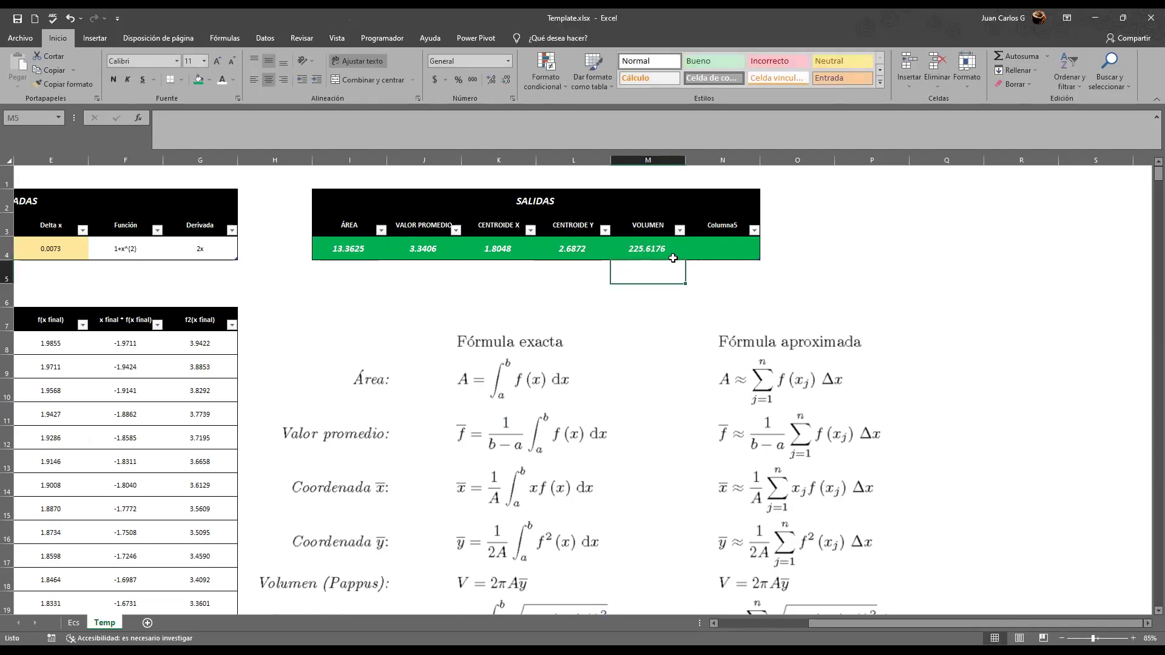
Rename the last header of the SALIDAS table, N3, to "LONGITUD DE ARCO"
{"action": "left_click", "coordinate": [725, 233]}
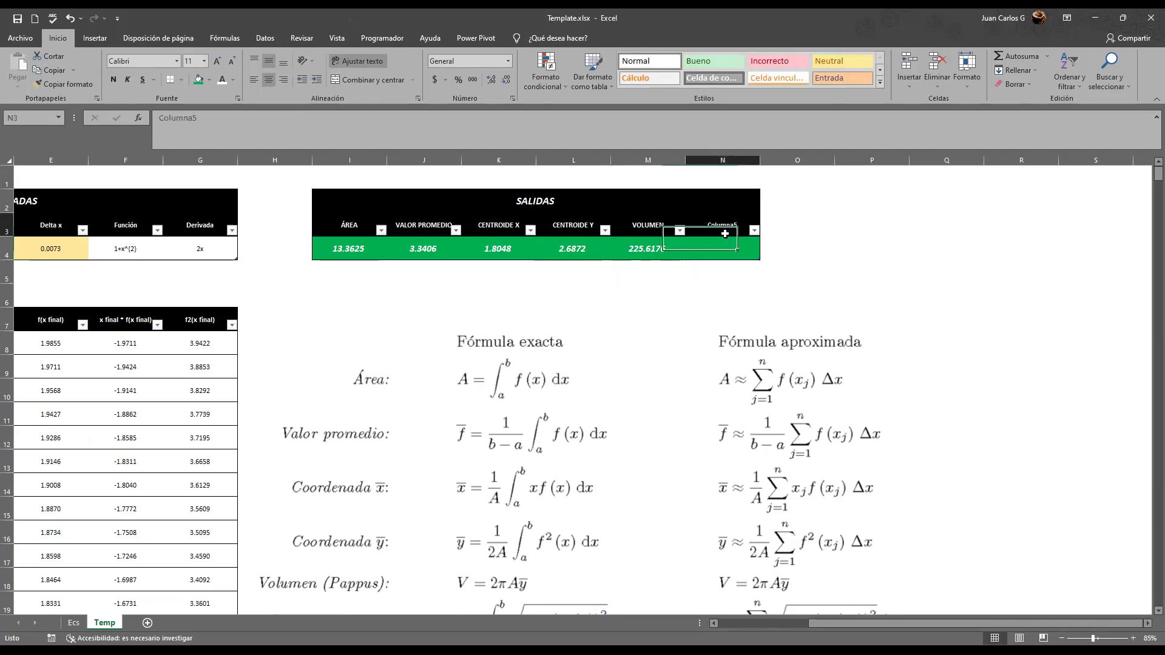
{"action": "type", "text": "LONGIT"}
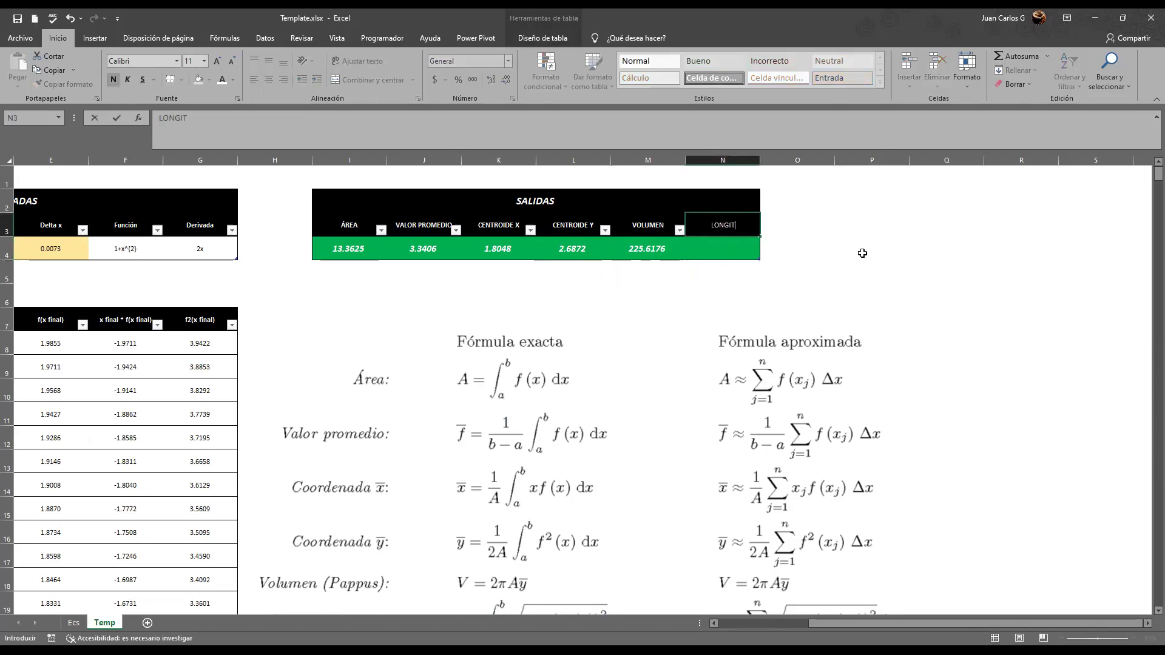
{"action": "type", "text": "UD DE ARCO"}
{"action": "key", "text": "Return"}
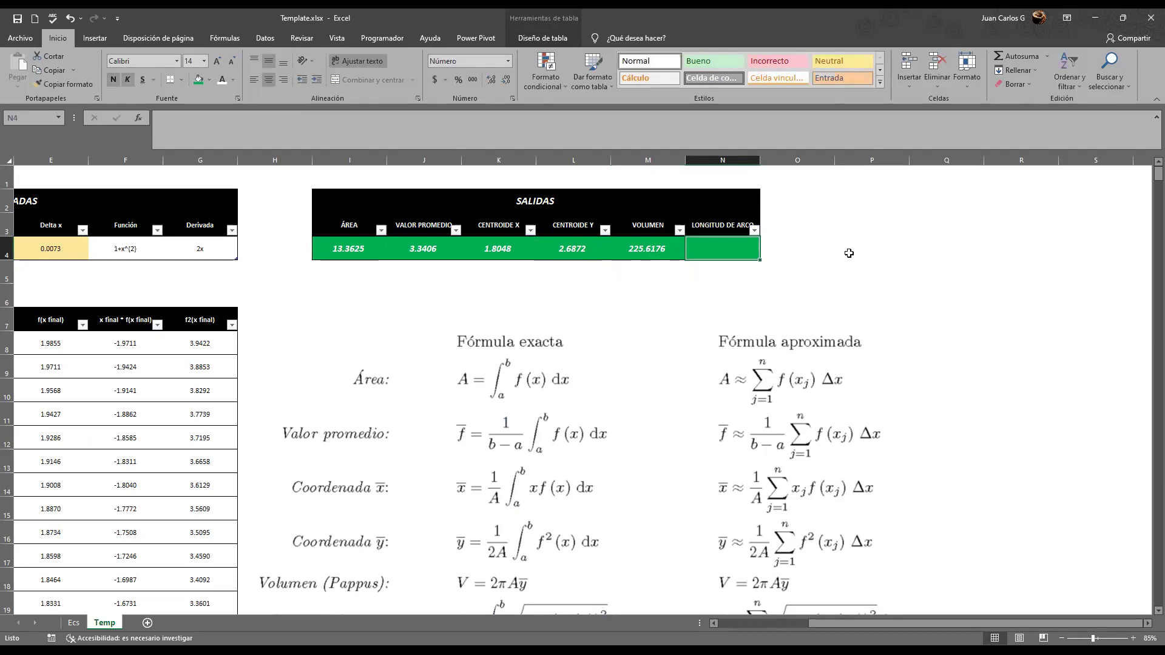
Reposition the formulas picture below the SALIDAS table so that its Longitud de arco row can be read
{"action": "left_click_drag", "start_coordinate": [517, 540], "coordinate": [651, 350]}
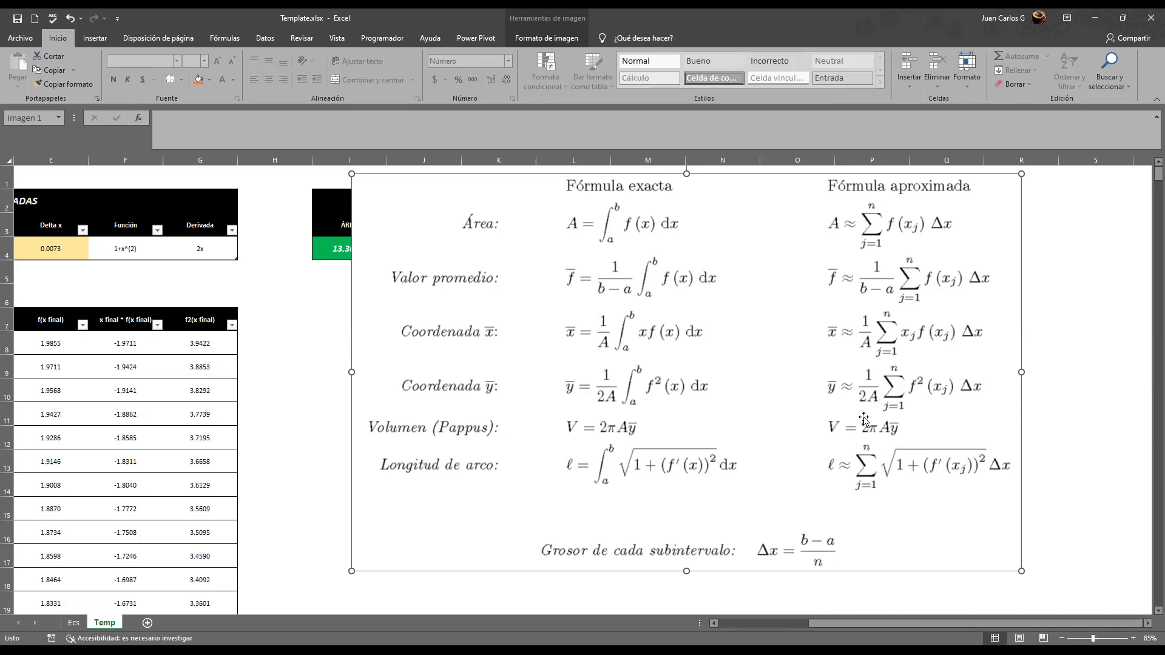
{"action": "left_click_drag", "start_coordinate": [629, 331], "coordinate": [690, 455]}
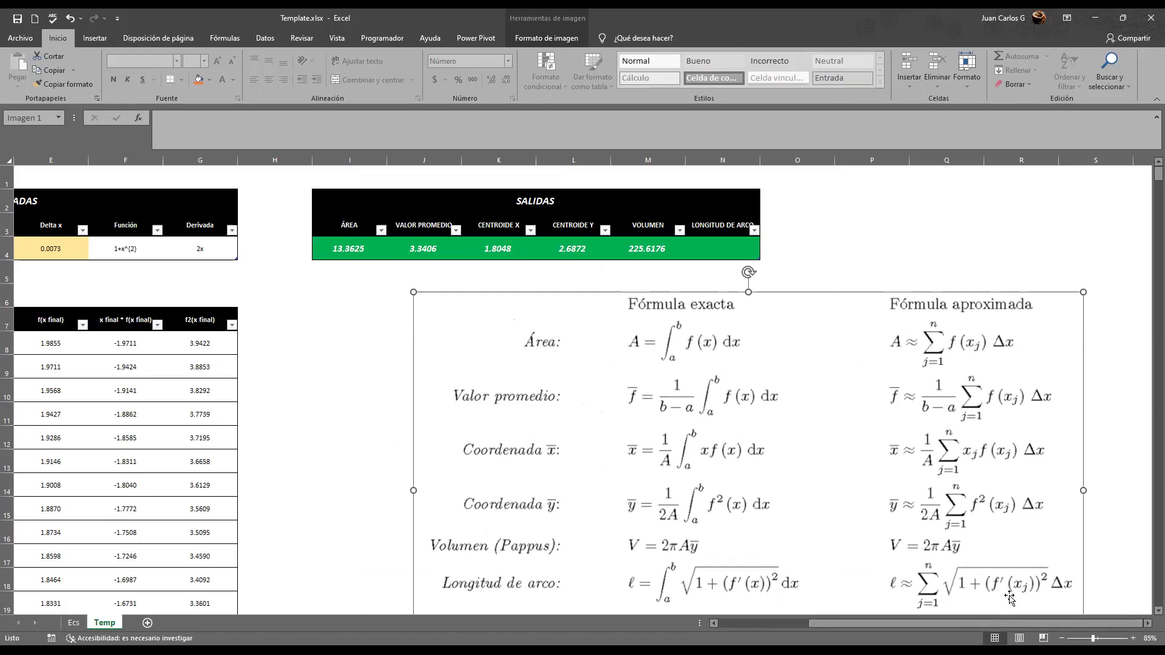
Add a new column headed "Raíz" in H7 to the points table
{"action": "left_click_drag", "start_coordinate": [998, 620], "coordinate": [888, 636]}
{"action": "left_click", "coordinate": [551, 323]}
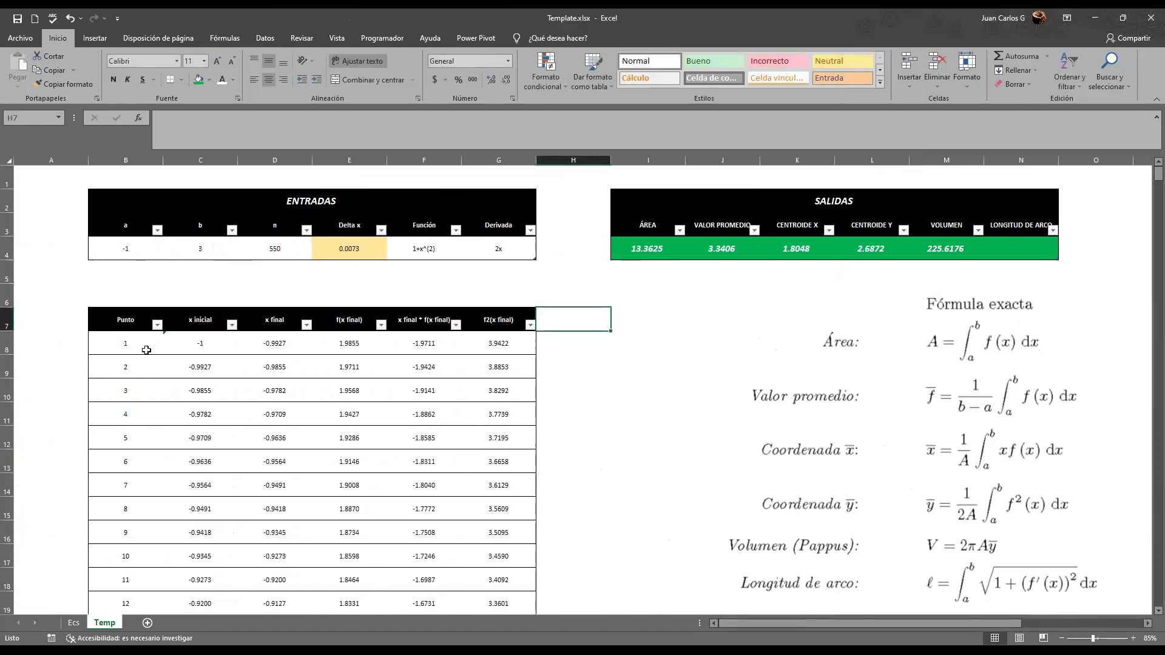
{"action": "type", "text": "Raíz"}
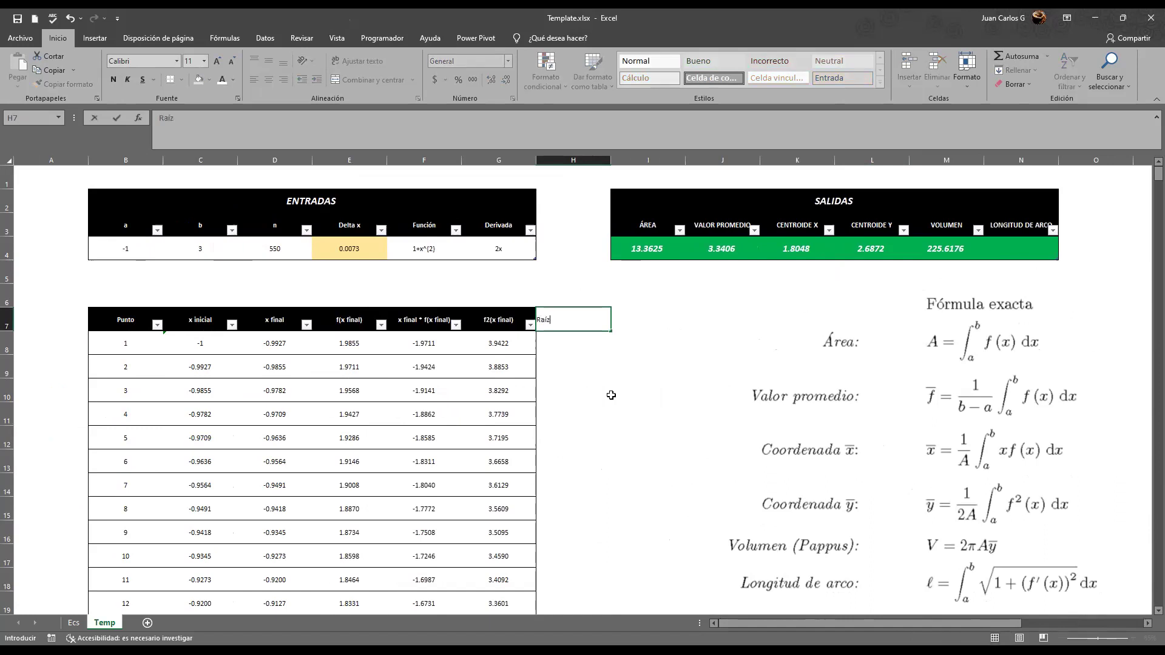
{"action": "key", "text": "Return"}
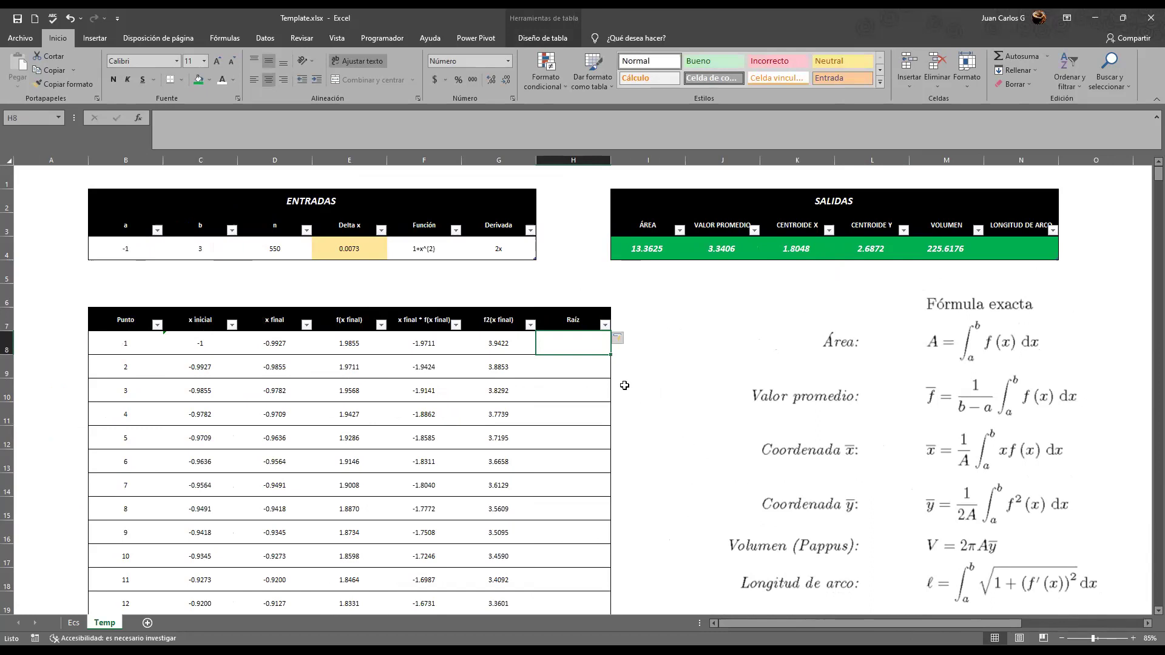
Fill the Raíz column from H8 with =RAIZ(1+POTENCIA(2*[@[x final]],2))
{"action": "type", "text": "="}
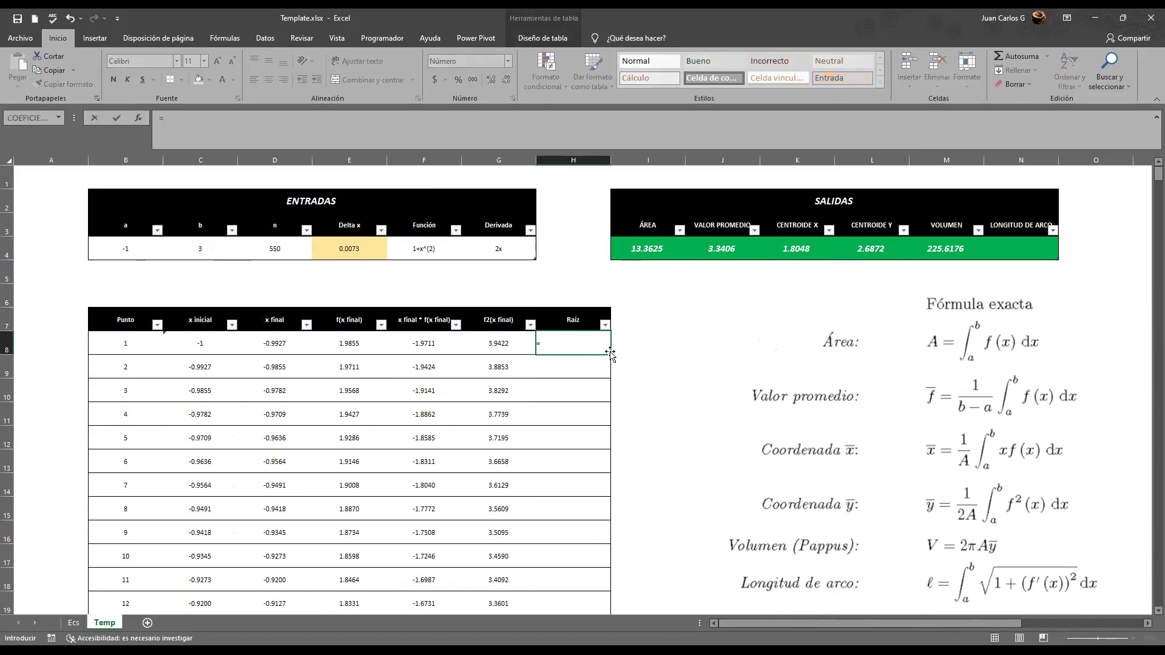
{"action": "type", "text": "RAIZ("}
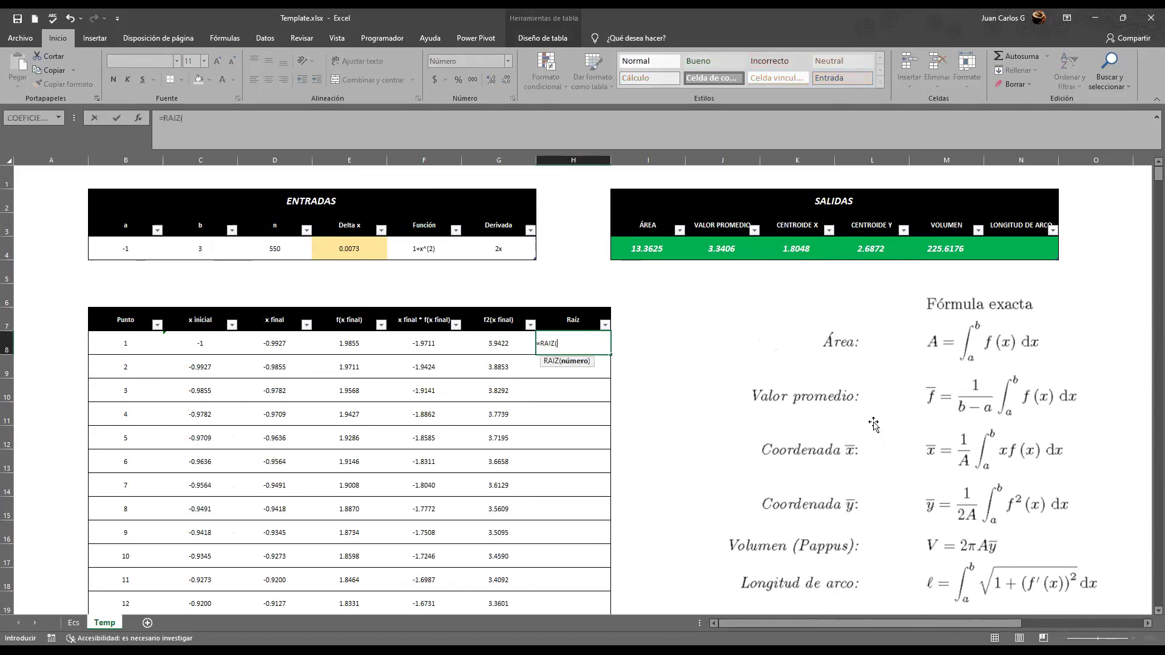
{"action": "type", "text": "1+POTENCIA("}
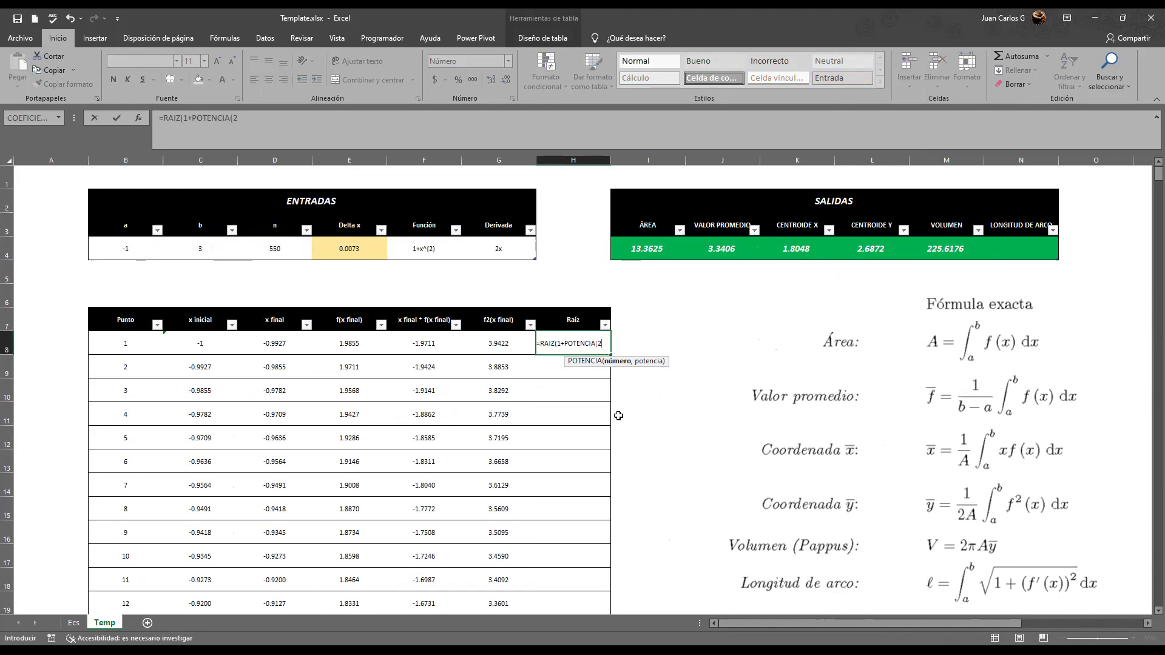
{"action": "type", "text": "2*"}
{"action": "left_click", "coordinate": [267, 343]}
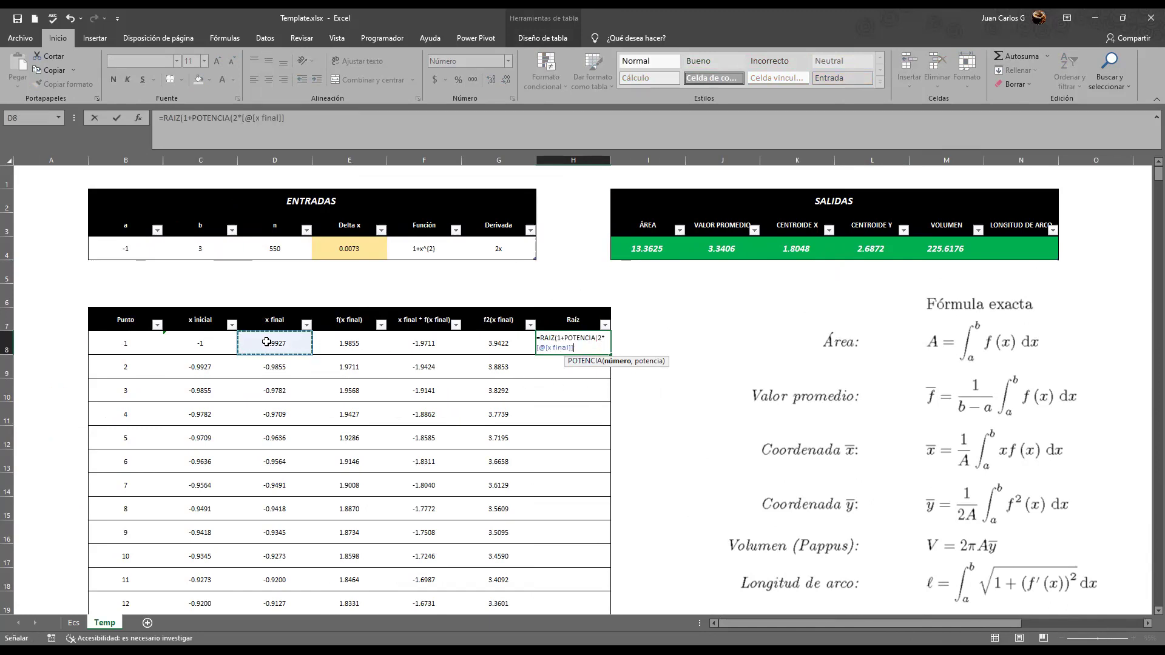
{"action": "type", "text": ","}
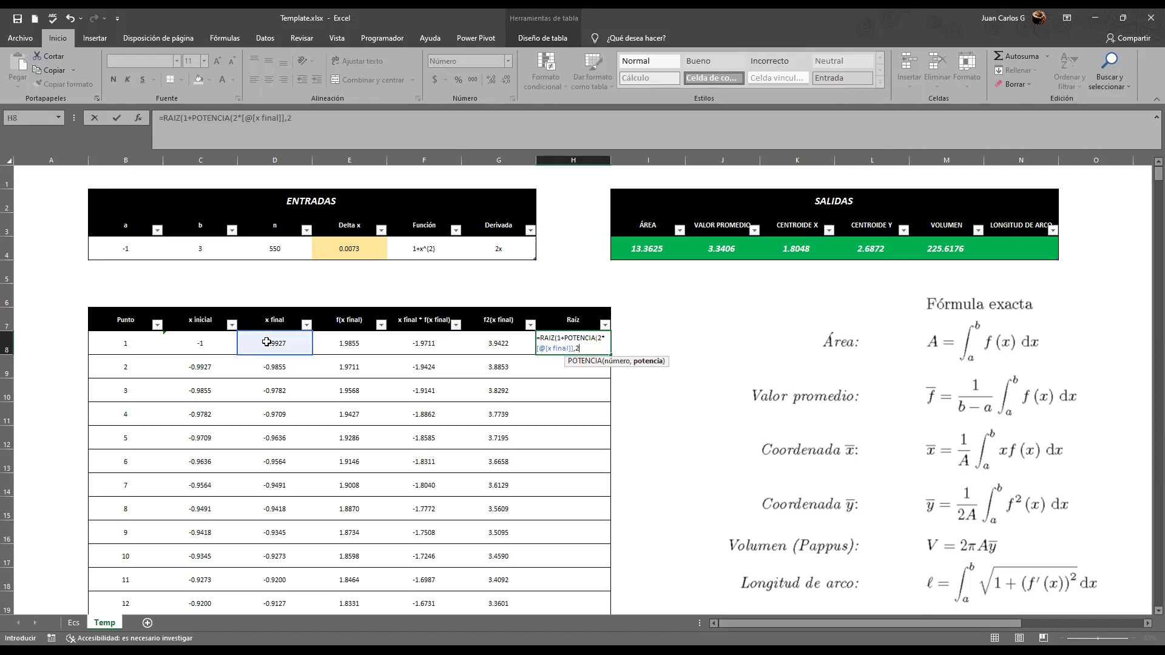
{"action": "type", "text": "2)"}
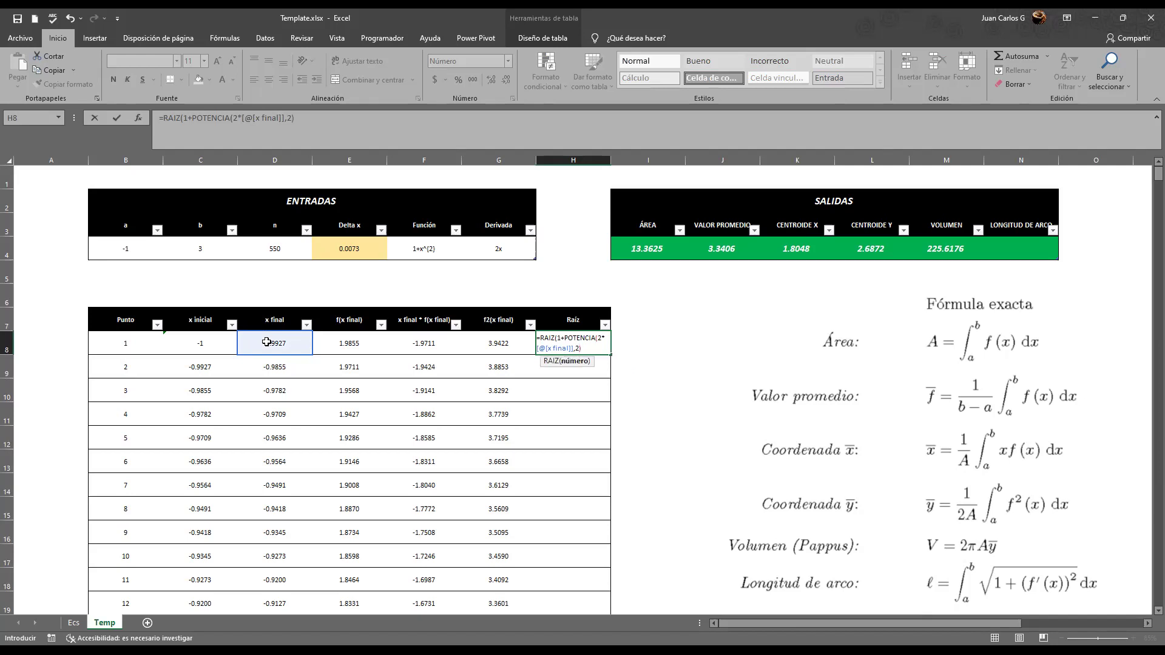
{"action": "type", "text": ")"}
{"action": "key", "text": "Return"}
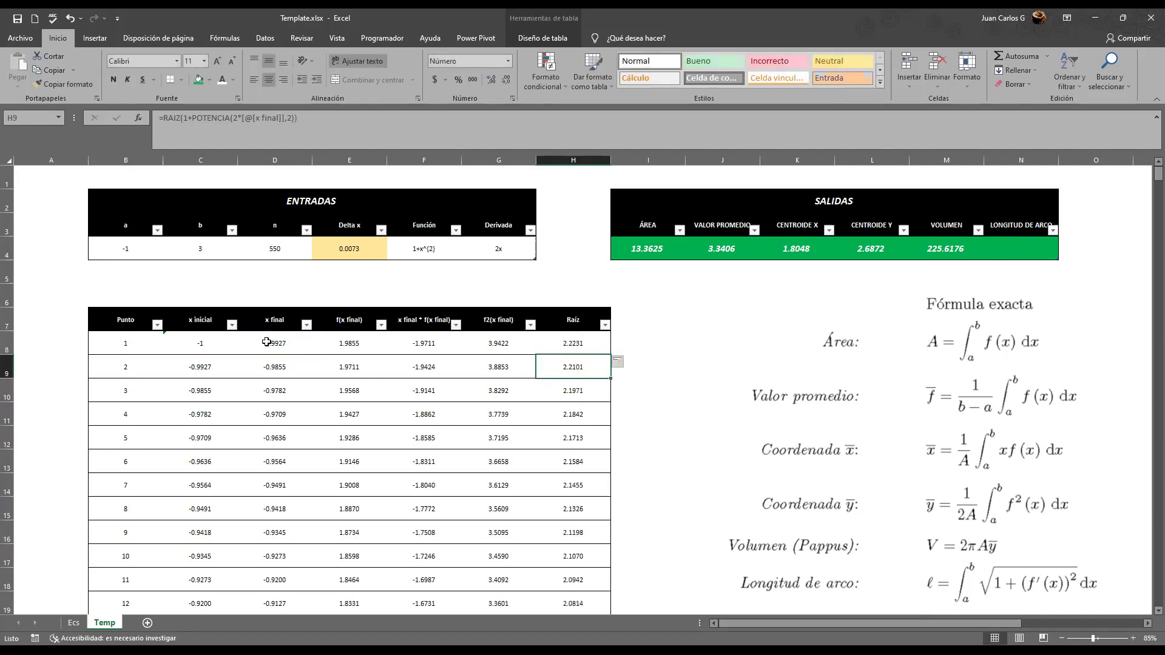
Calculate LONGITUD DE ARCO in N4 with =SUMA(Tabla2[Raíz])*Tabla1[@[Delta x]]
{"action": "left_click", "coordinate": [1019, 252]}
{"action": "type", "text": "="}
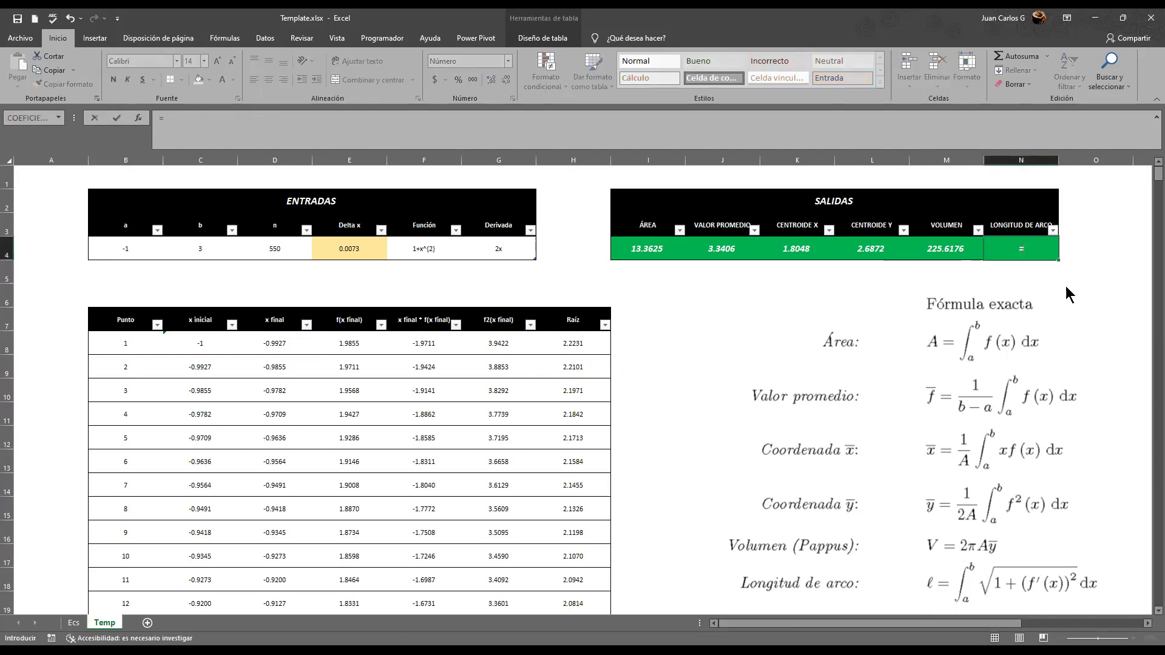
{"action": "type", "text": "SUMA("}
{"action": "left_click", "coordinate": [593, 309]}
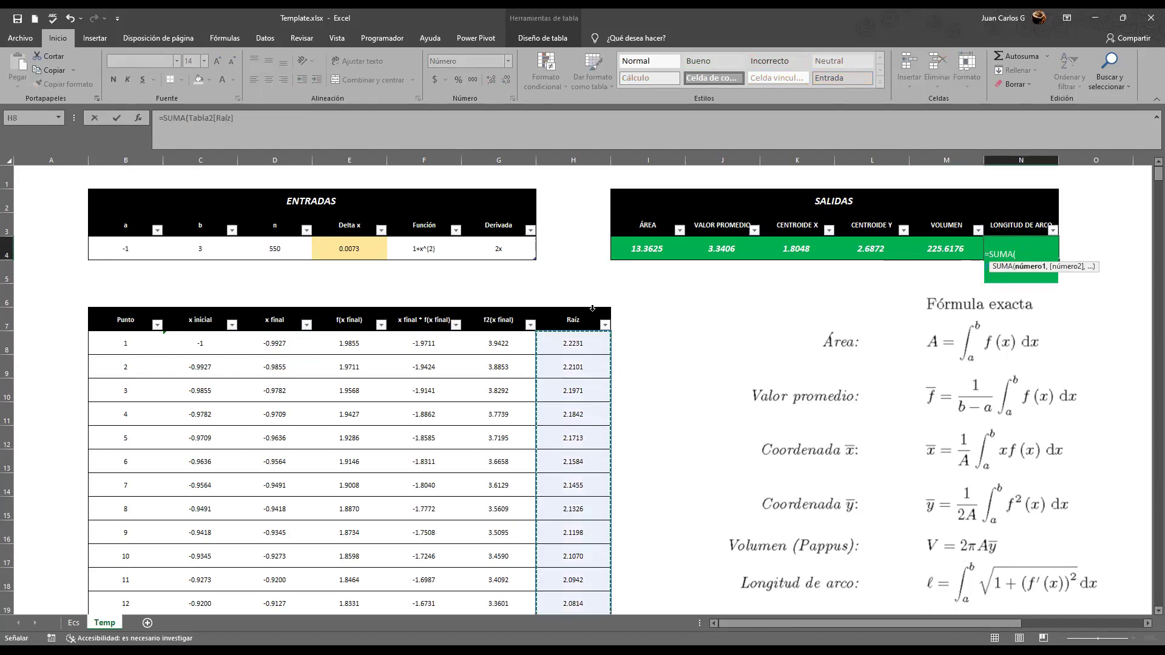
{"action": "type", "text": ")*"}
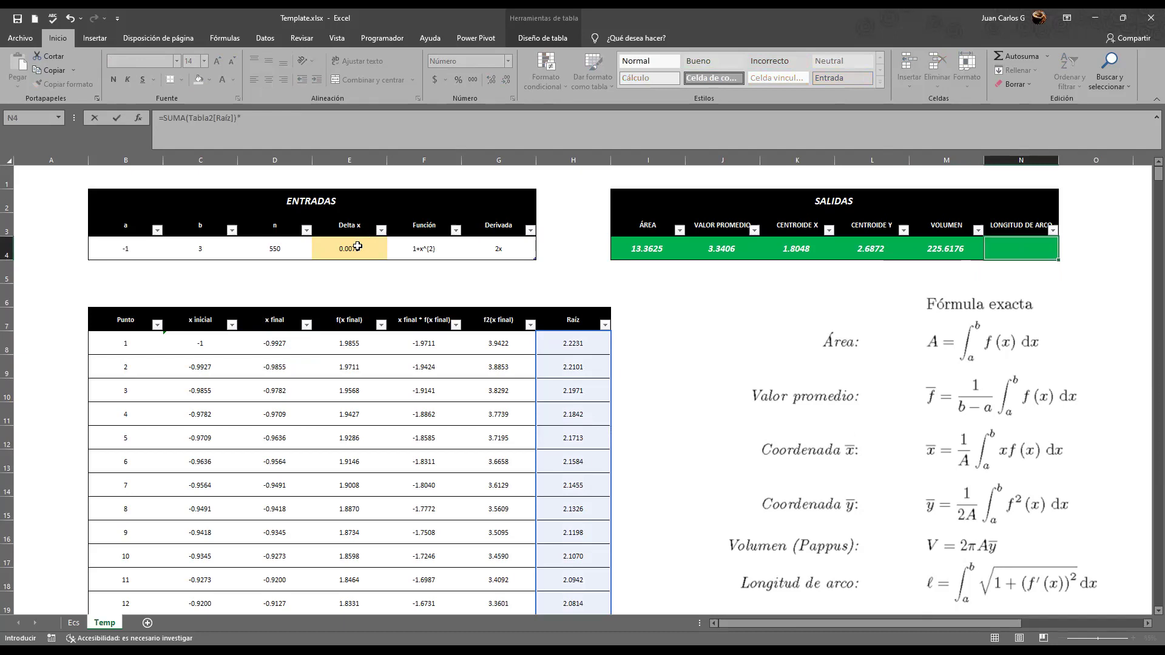
{"action": "left_click", "coordinate": [358, 244]}
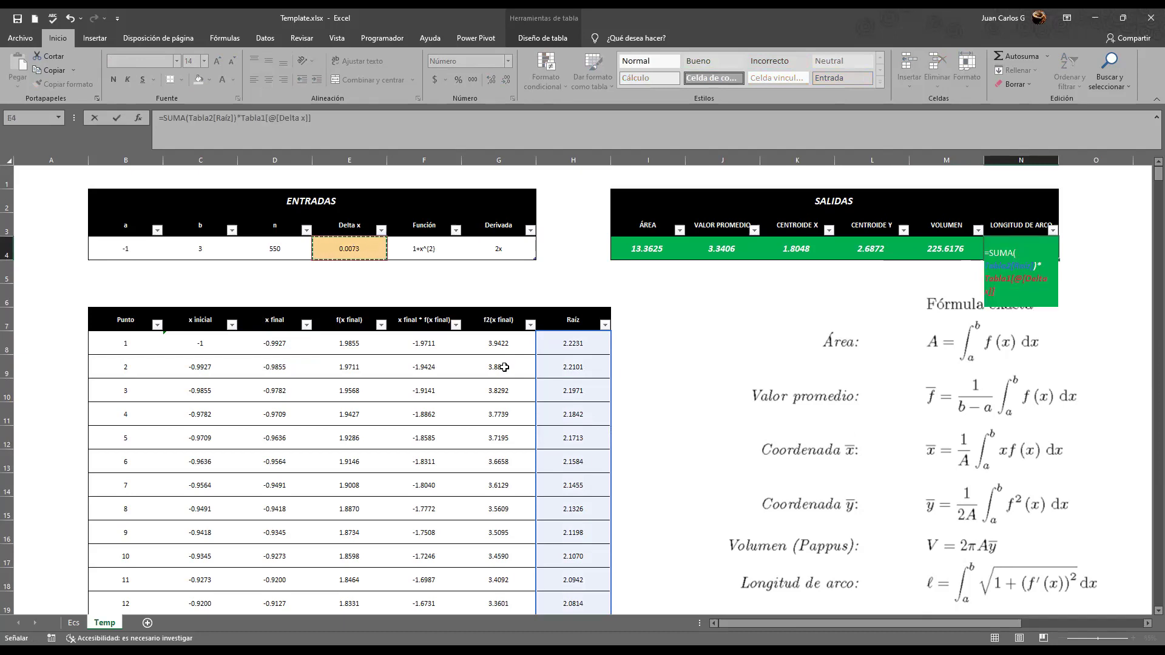
{"action": "key", "text": "Return"}
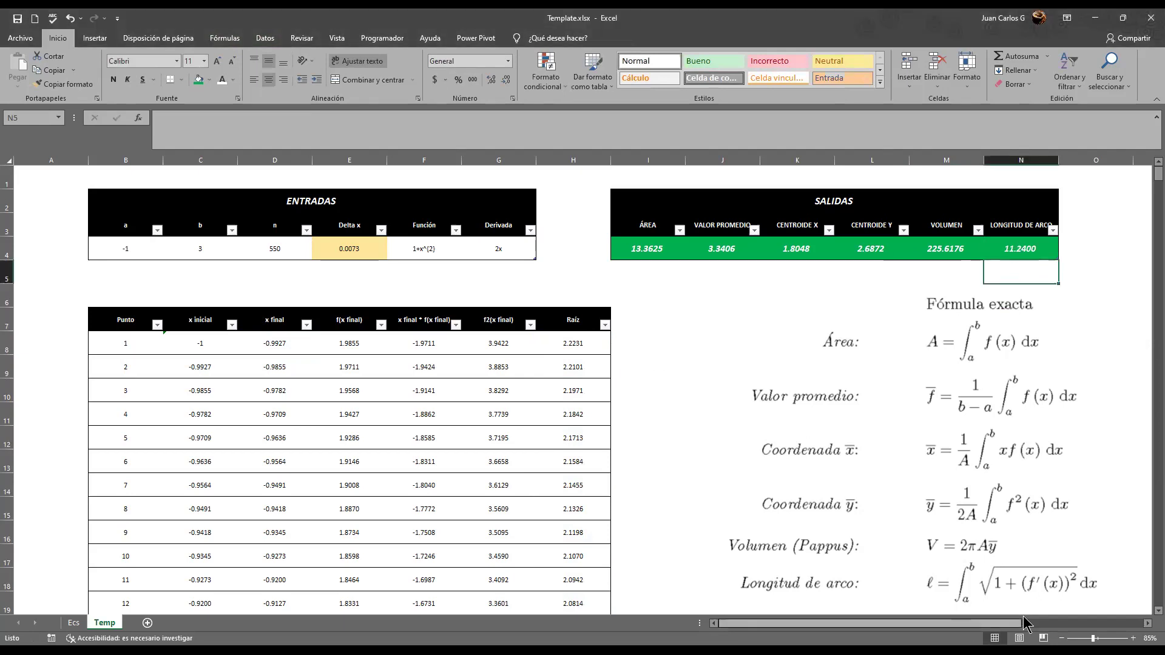
Delete the formulas picture from the Temp sheet
{"action": "scroll", "coordinate": [964, 631], "scroll_direction": "right", "scroll_amount": 3}
{"action": "left_click", "coordinate": [504, 362]}
{"action": "left_click_drag", "start_coordinate": [505, 362], "coordinate": [262, 277]}
{"action": "left_click_drag", "start_coordinate": [786, 370], "coordinate": [785, 376]}
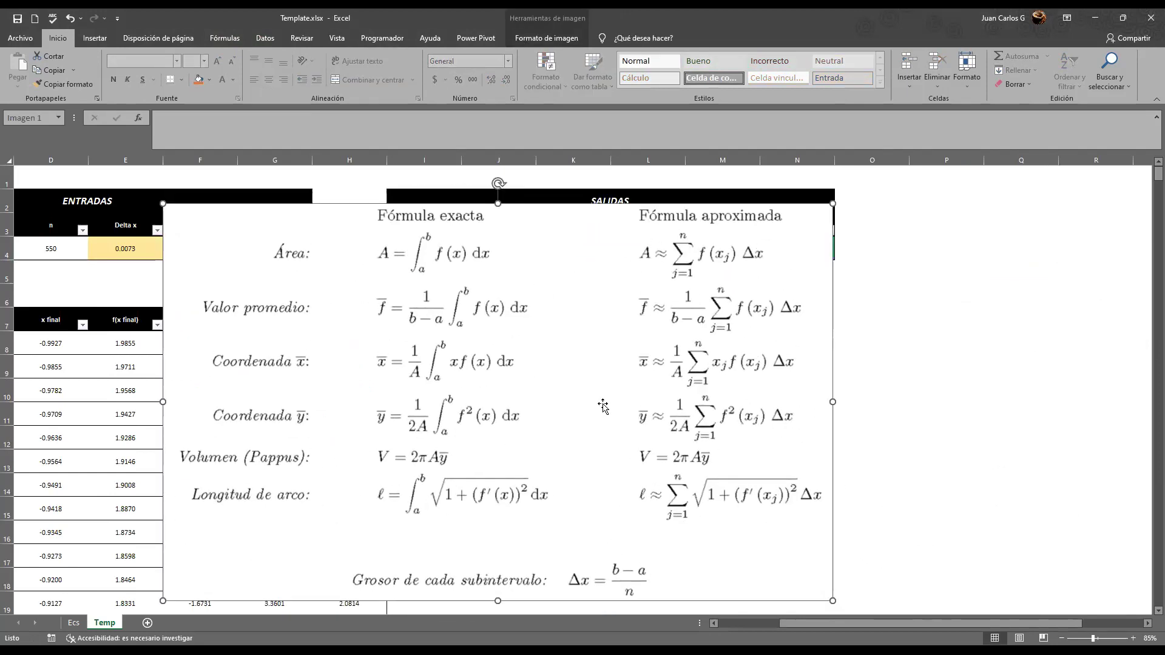
{"action": "key", "text": "Delete"}
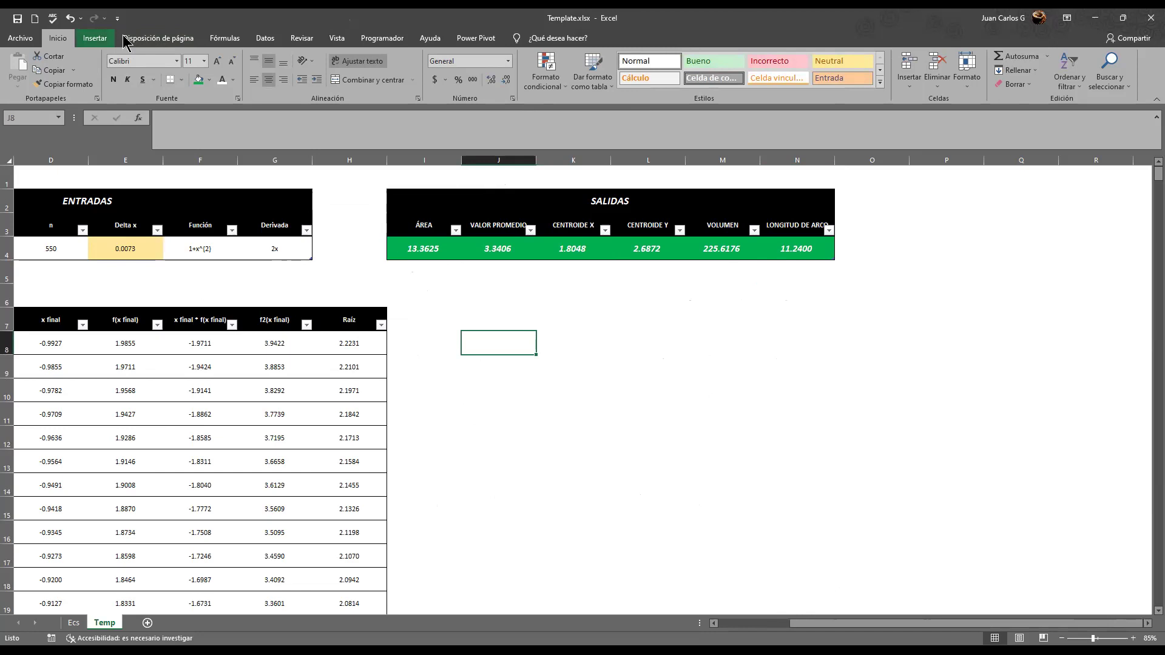
Insert an empty markers-only scatter chart in the free area below the SALIDAS table
{"action": "left_click", "coordinate": [96, 38]}
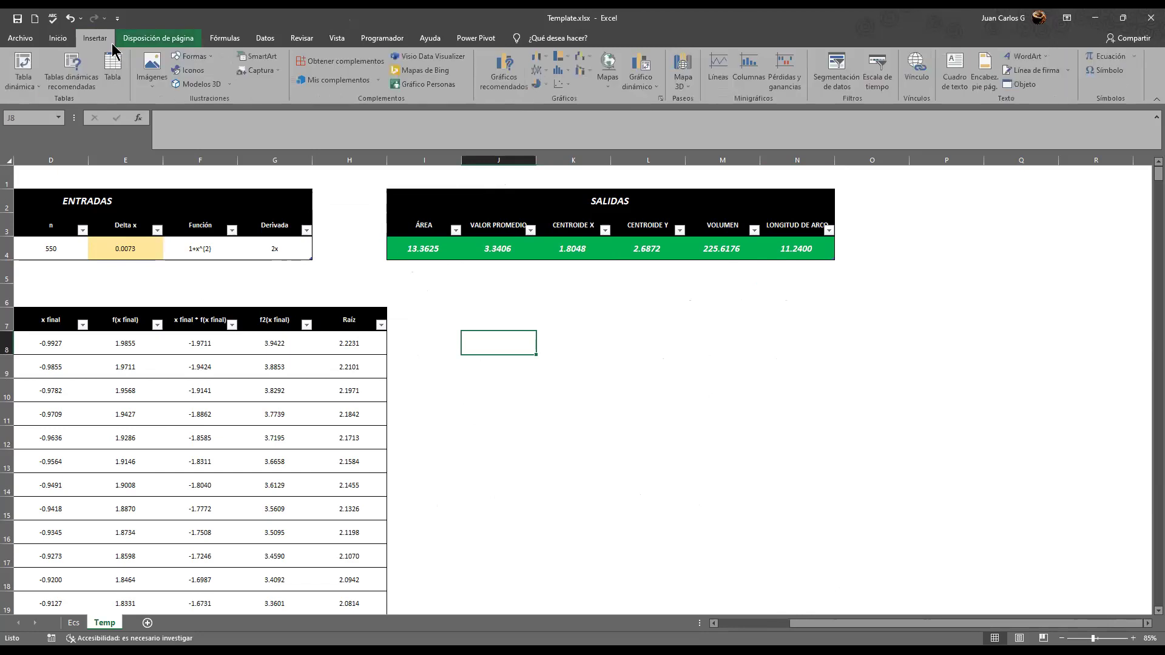
{"action": "left_click", "coordinate": [563, 87]}
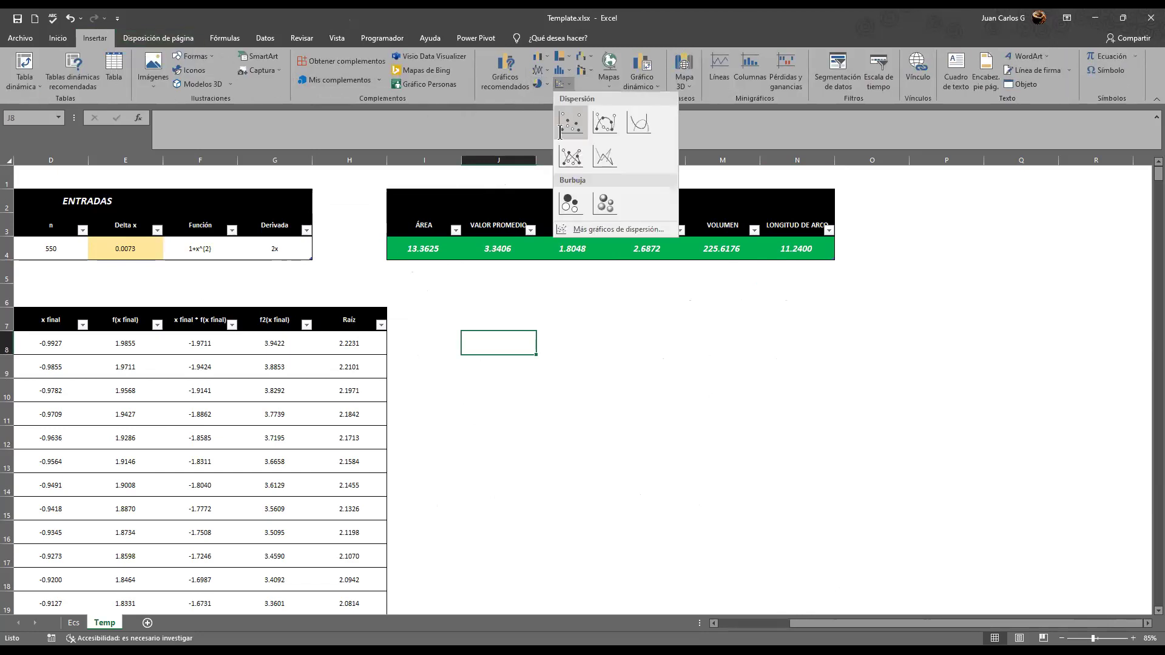
{"action": "left_click", "coordinate": [570, 121]}
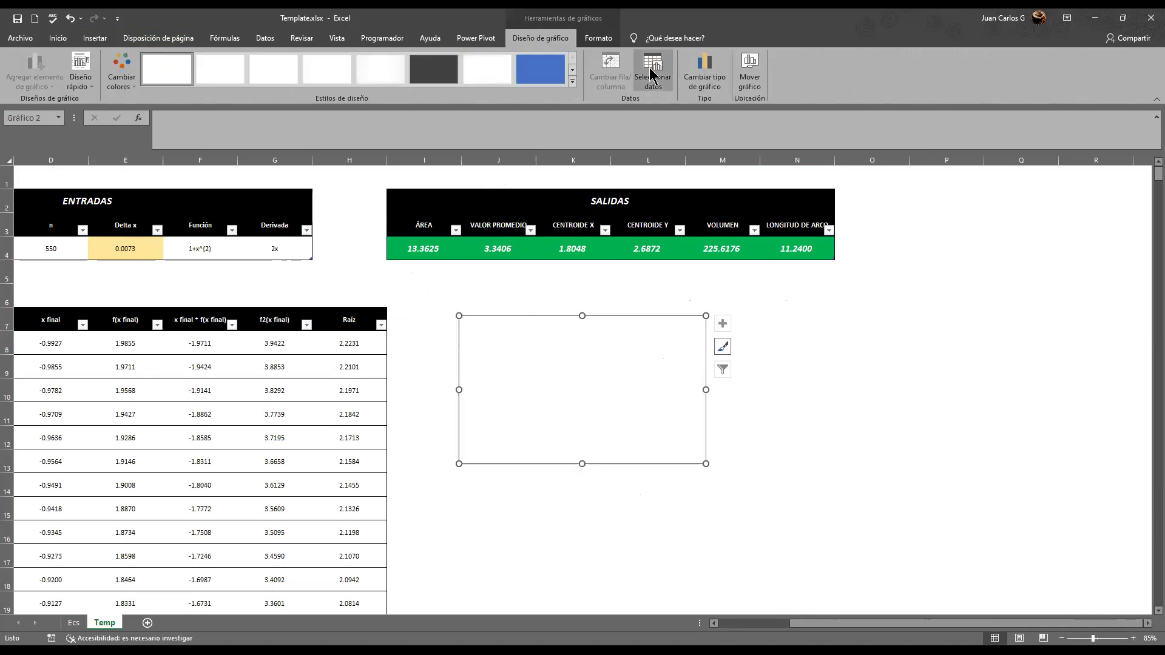
Add a chart series named "FUNCIÓN" with the x final column, D8:D557, as its X values
{"action": "left_click", "coordinate": [649, 71]}
{"action": "left_click", "coordinate": [113, 325]}
{"action": "type", "text": "FUNCIÓN"}
{"action": "key", "text": "Tab"}
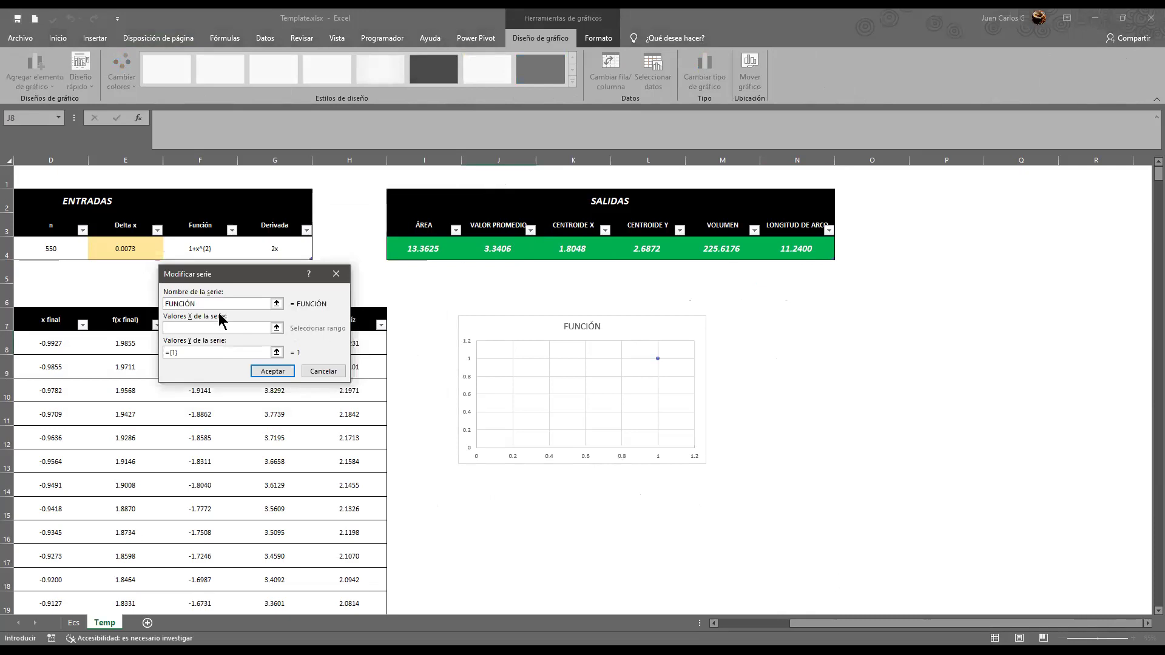
{"action": "left_click", "coordinate": [61, 310]}
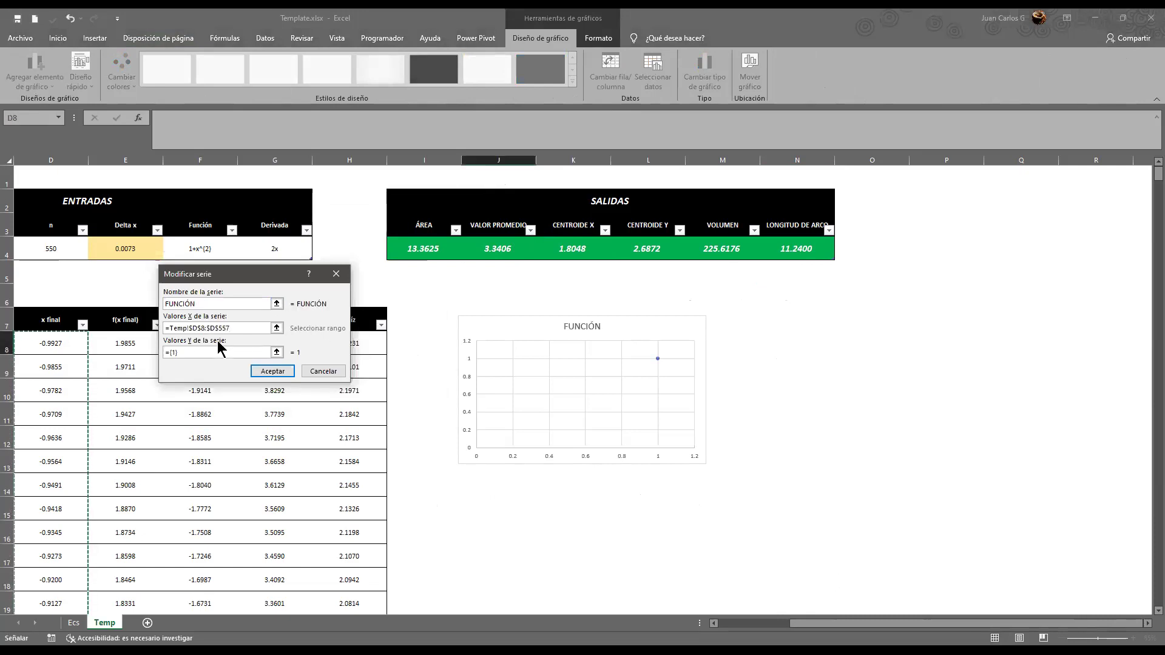
Set the FUNCIÓN series' Y values to the f(x final) column, E8:E557, and enlarge the chart to reach about column O, row 18
{"action": "left_click", "coordinate": [256, 355]}
{"action": "key", "text": "BackSpace"}
{"action": "key", "text": "BackSpace"}
{"action": "key", "text": "BackSpace"}
{"action": "key", "text": "BackSpace"}
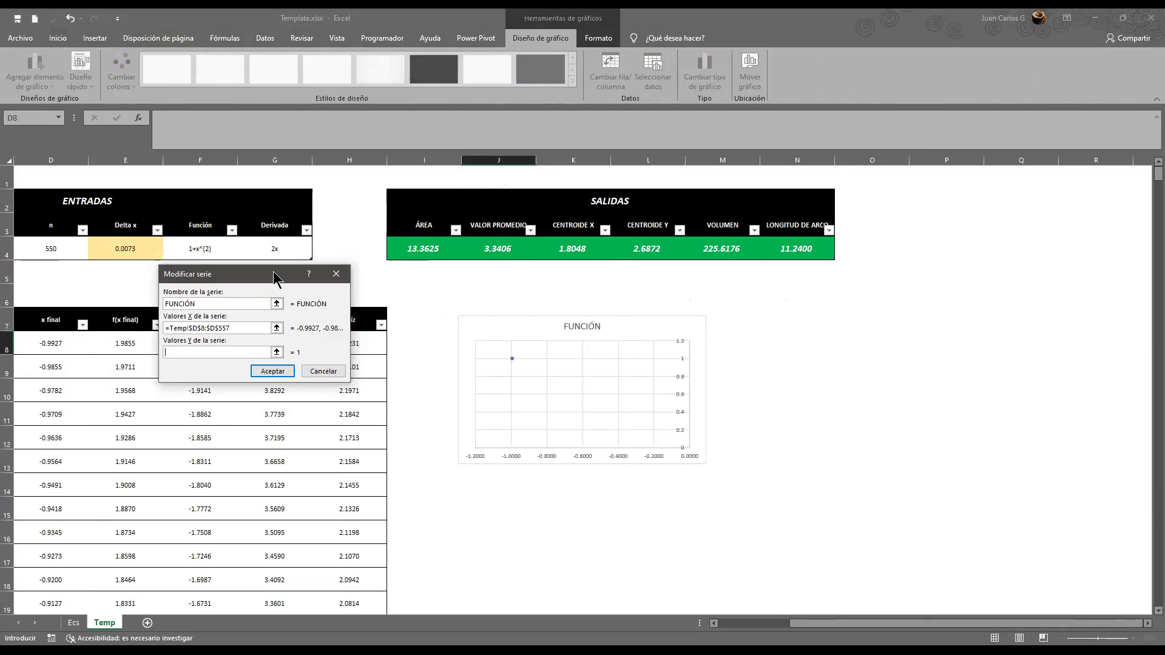
{"action": "left_click_drag", "start_coordinate": [274, 277], "coordinate": [522, 278]}
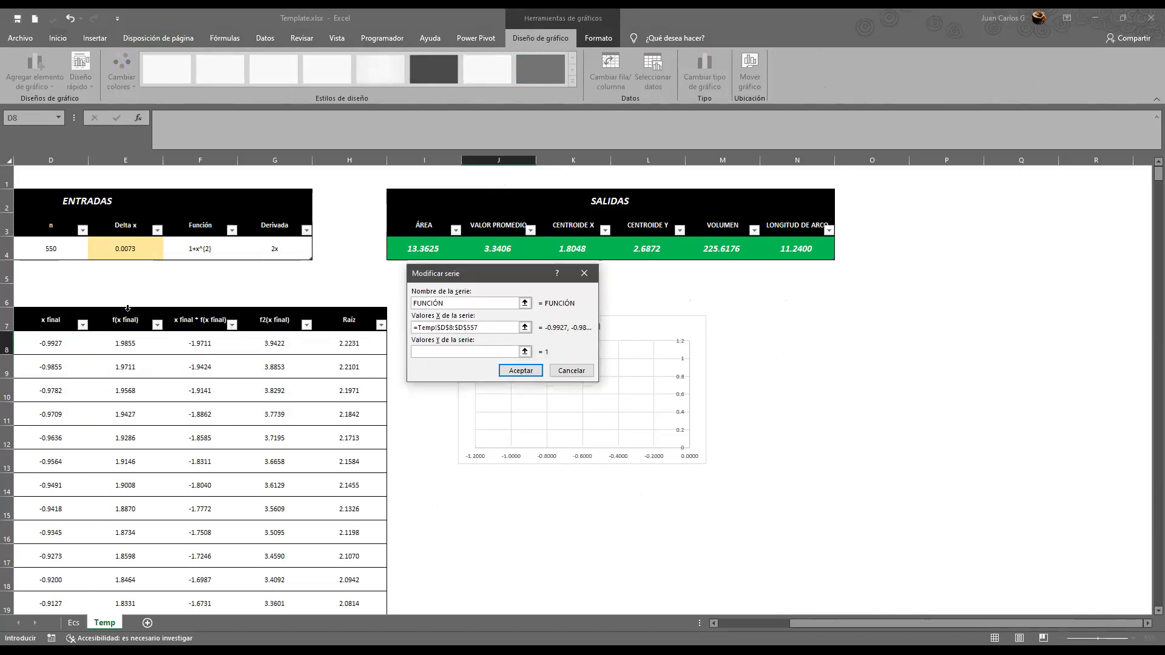
{"action": "left_click", "coordinate": [128, 308]}
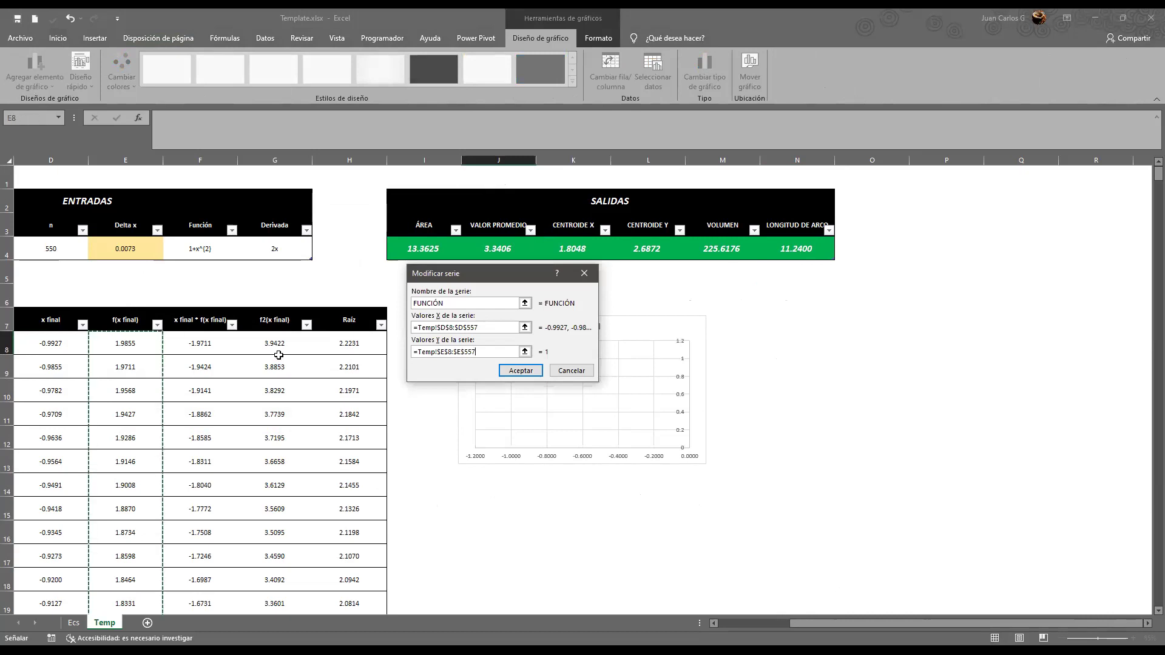
{"action": "left_click", "coordinate": [521, 372]}
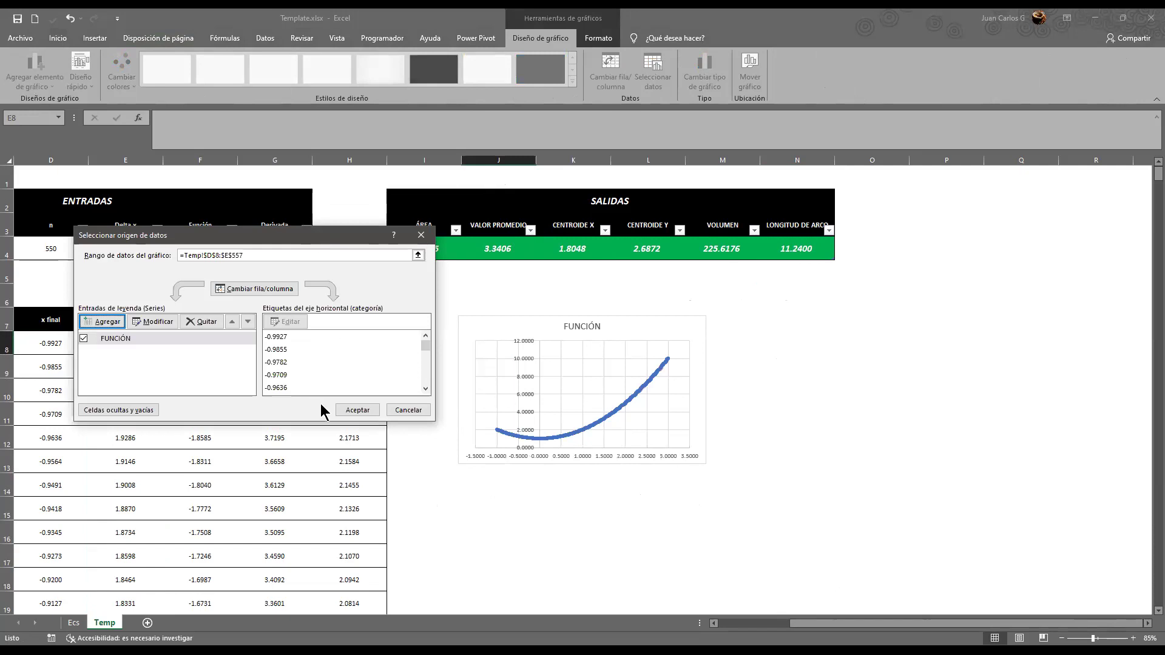
{"action": "left_click", "coordinate": [358, 411]}
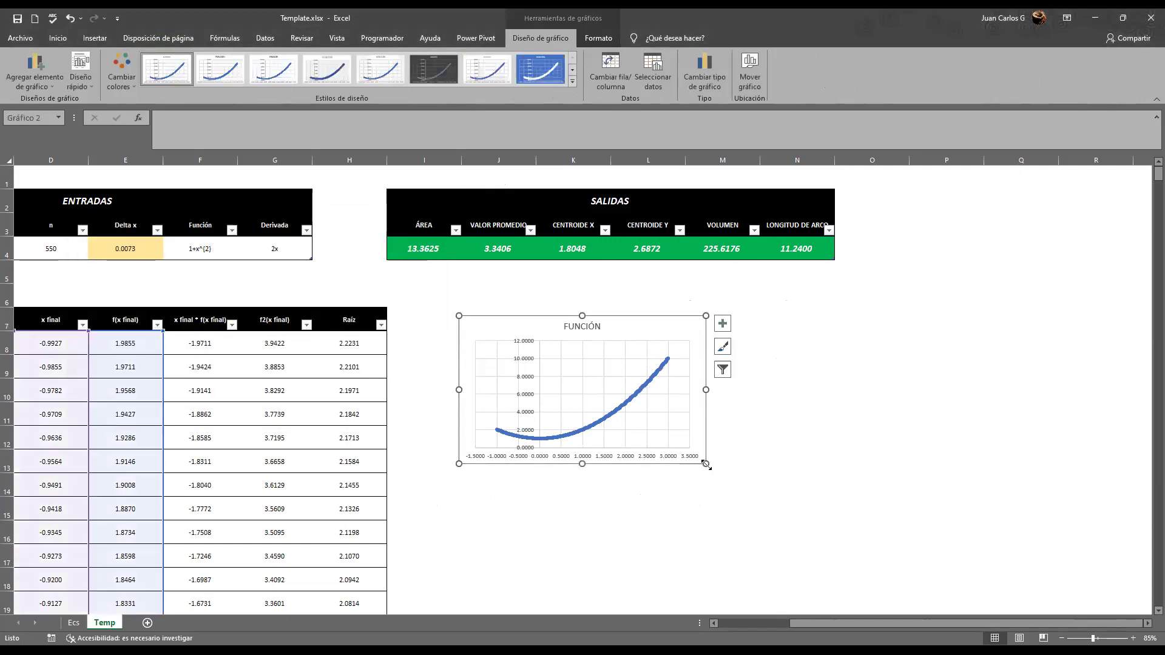
{"action": "left_click_drag", "start_coordinate": [707, 464], "coordinate": [867, 575]}
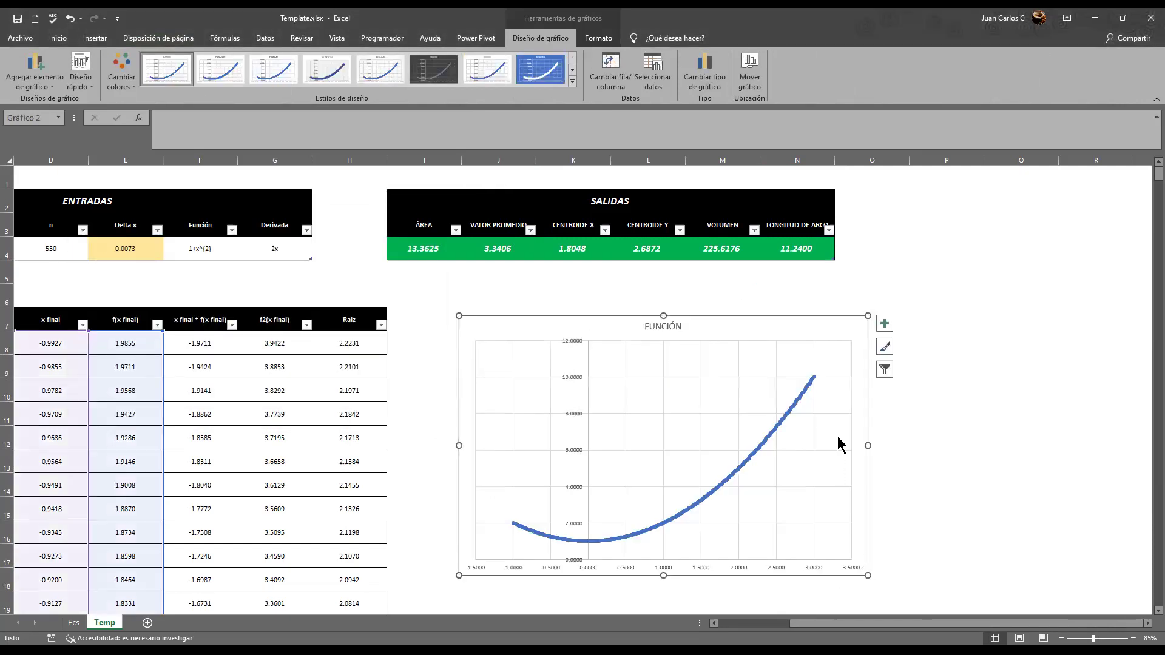
Add a second chart series named "CENTROIDE" with the CENTROIDE X cell, K4, as its X value
{"action": "left_click", "coordinate": [654, 81]}
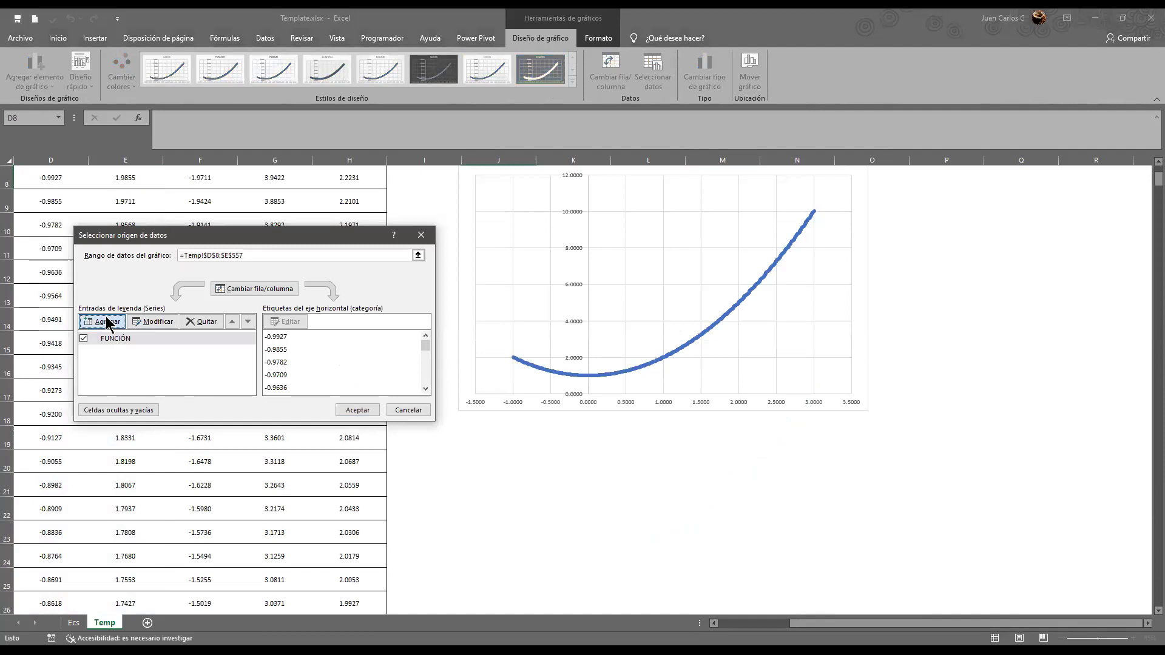
{"action": "left_click", "coordinate": [106, 322]}
{"action": "type", "text": "CENTROIDE"}
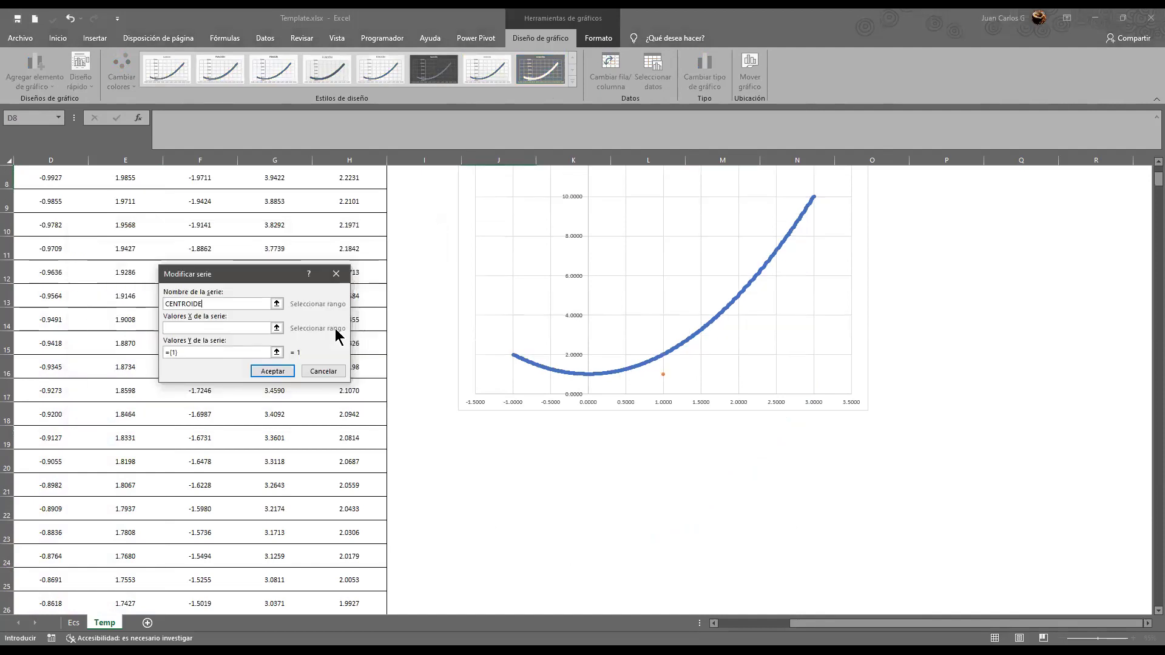
{"action": "key", "text": "Tab"}
{"action": "scroll", "coordinate": [335, 328], "scroll_direction": "up", "scroll_amount": 2}
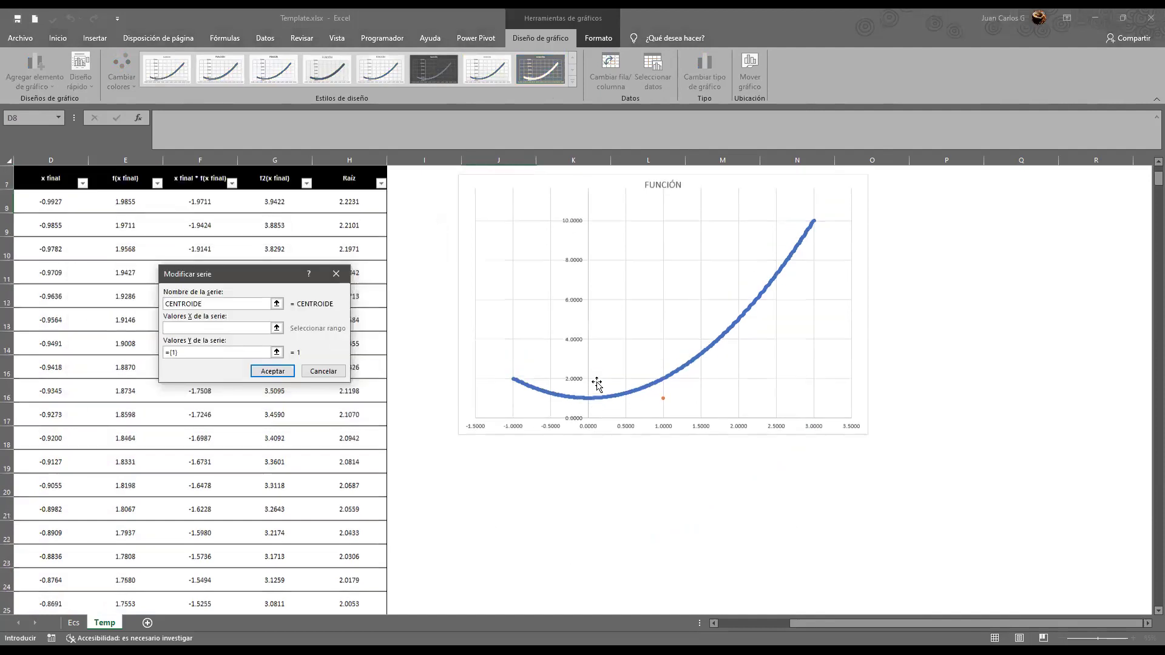
{"action": "left_click", "coordinate": [582, 226]}
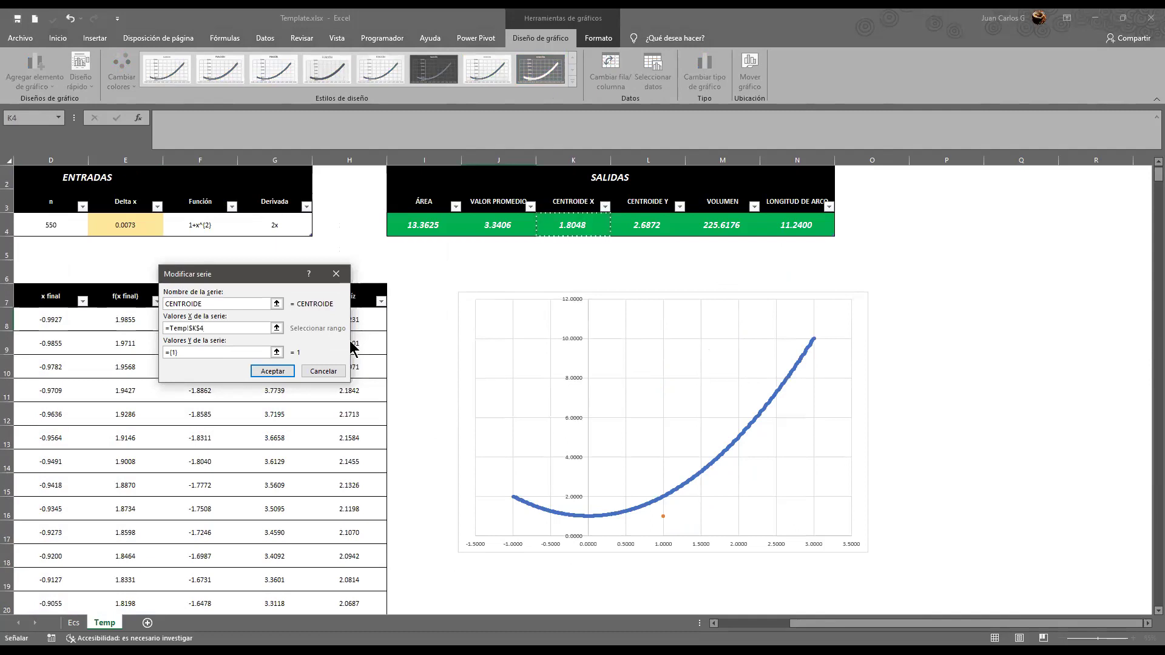
Set the CENTROIDE series' Y value to the CENTROIDE Y cell, L4, and apply the chart's data source
{"action": "left_click", "coordinate": [236, 353]}
{"action": "key", "text": "BackSpace"}
{"action": "key", "text": "BackSpace"}
{"action": "left_click", "coordinate": [647, 225]}
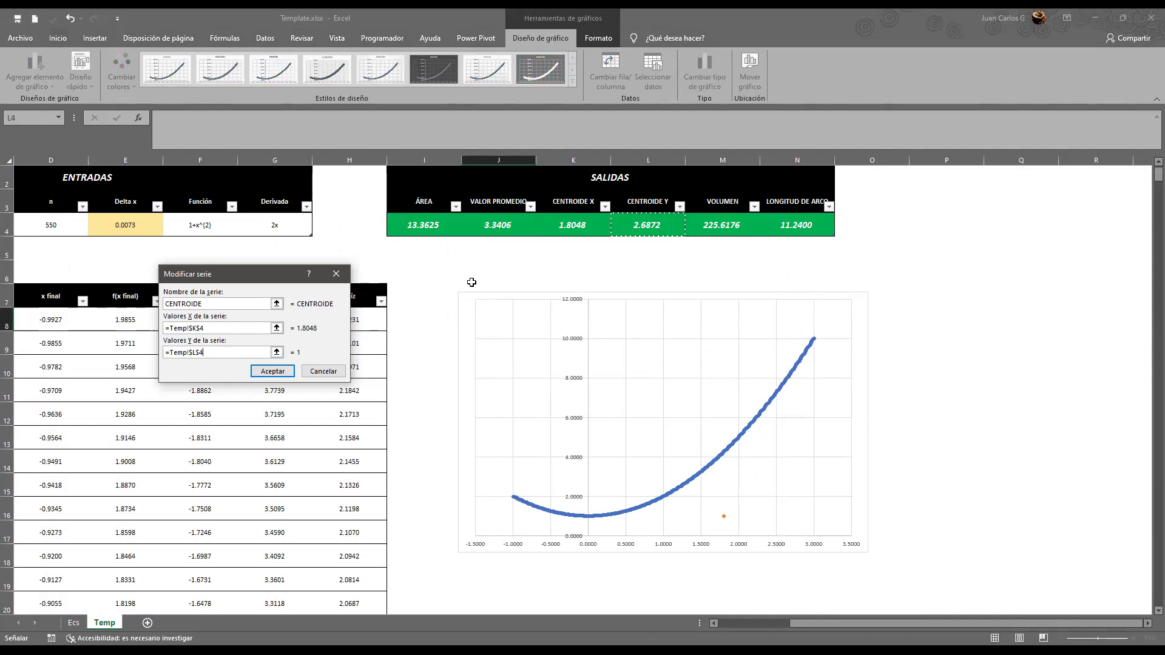
{"action": "left_click", "coordinate": [270, 372]}
{"action": "left_click", "coordinate": [358, 410]}
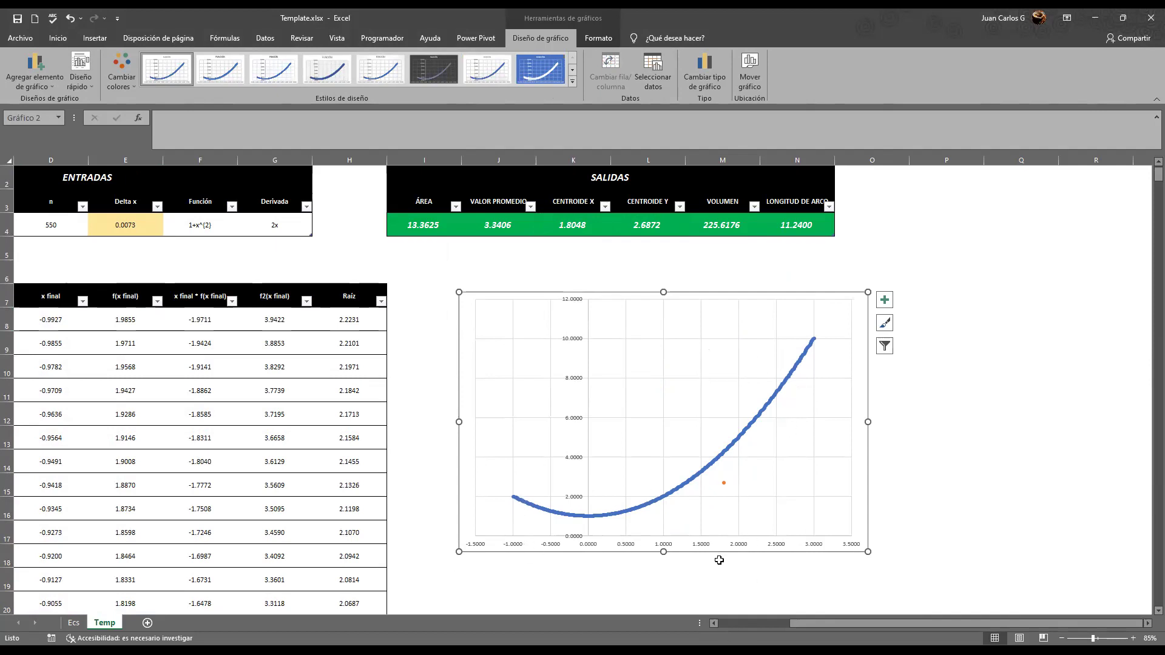
{"action": "mouse_move", "coordinate": [724, 483]}
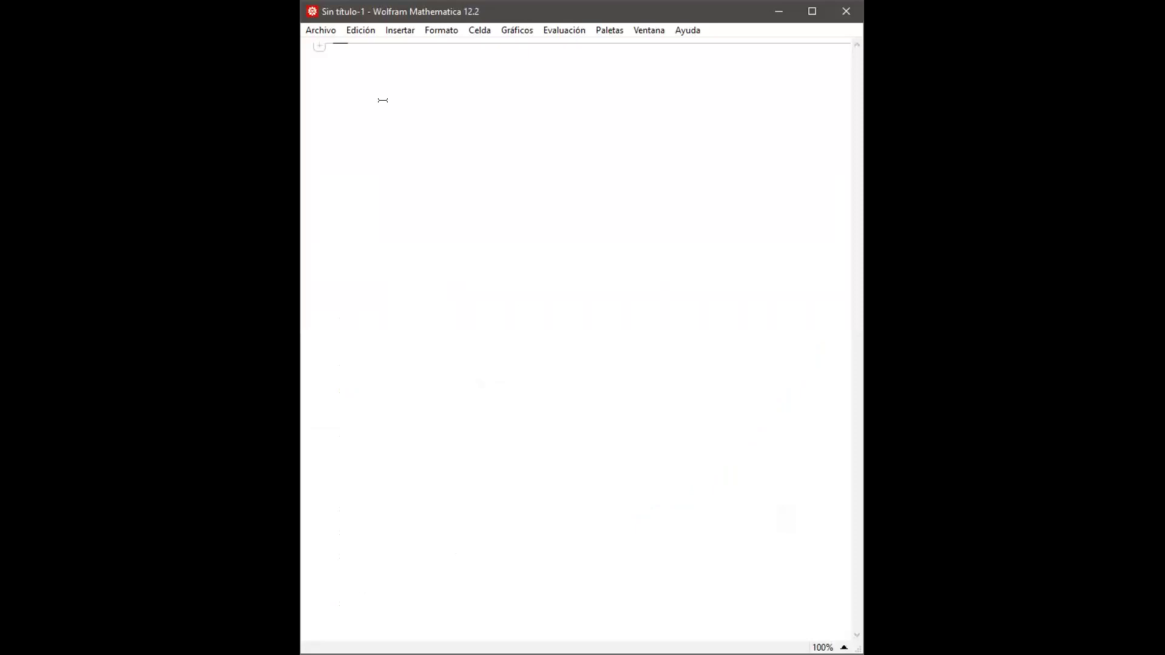
Define f[x_] := 1 + x^2; in the new Wolfram Mathematica notebook and evaluate it
{"action": "scroll", "coordinate": [391, 135], "scroll_direction": "up", "scroll_amount": 3}
{"action": "type", "text": "f[x"}
{"action": "type", "text": "_]"}
{"action": "type", "text": "]"}
{"action": "type", "text": ":=1+x"}
{"action": "key", "text": "ctrl+6"}
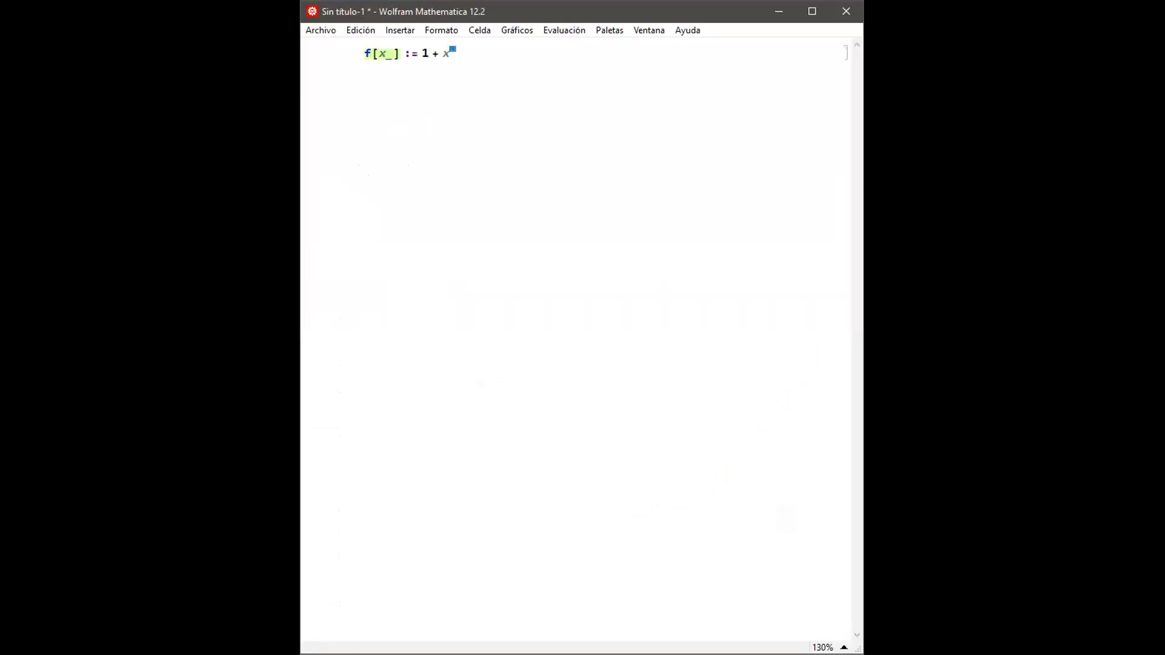
{"action": "type", "text": "2"}
{"action": "key", "text": "ctrl+space"}
{"action": "type", "text": ";"}
{"action": "key", "text": "shift+Return"}
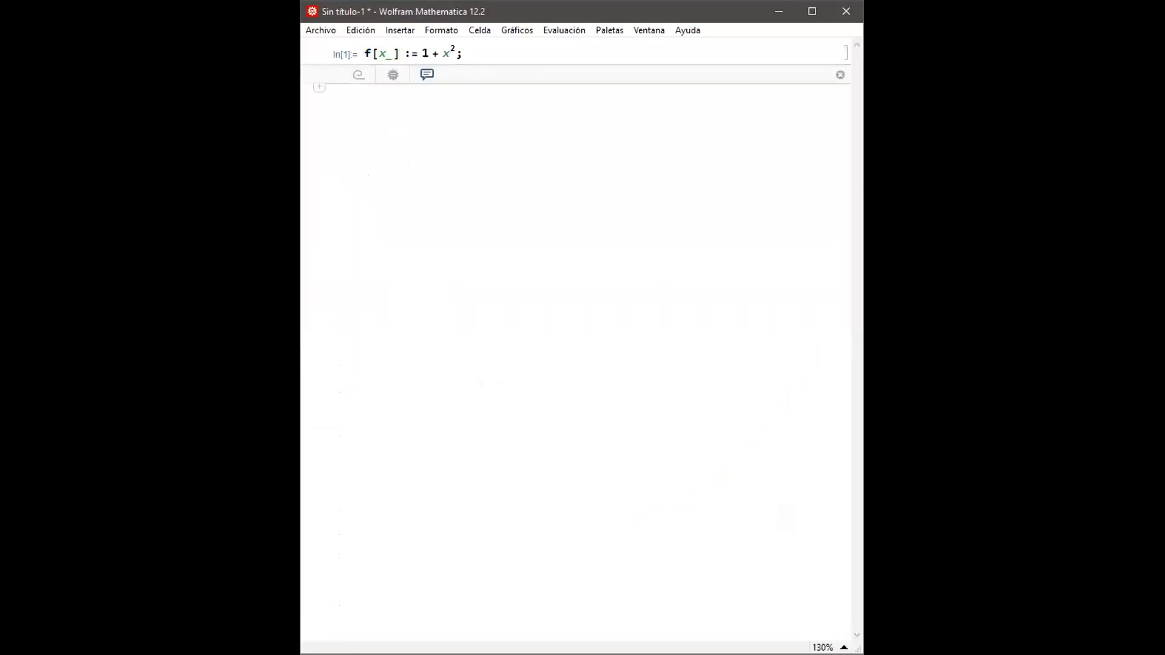
Add a title cell reading "Área" below the function definition and start a new cell under it
{"action": "left_click", "coordinate": [398, 126]}
{"action": "key", "text": "alt+1"}
{"action": "type", "text": "Área"}
{"action": "left_click", "coordinate": [425, 161]}
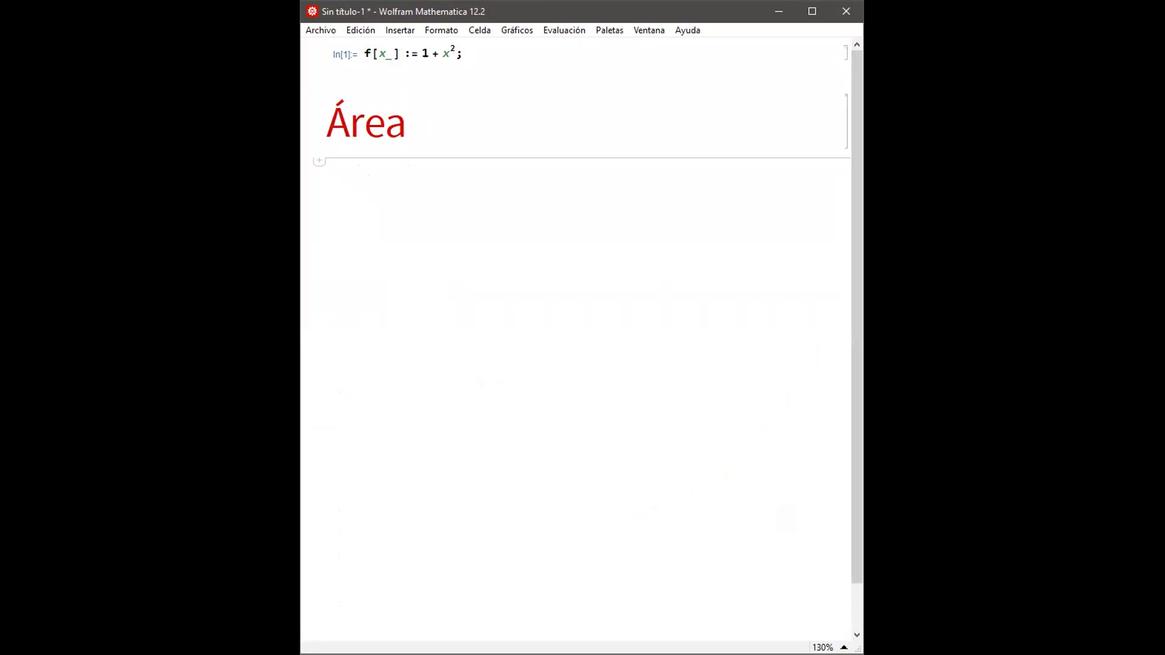
Enter the definite integral of f[x] with respect to x from -1 to 3 under the Área title
{"action": "type", "text": "dintt"}
{"action": "key", "text": "Escape"}
{"action": "type", "text": "-1"}
{"action": "key", "text": "Tab"}
{"action": "type", "text": "3"}
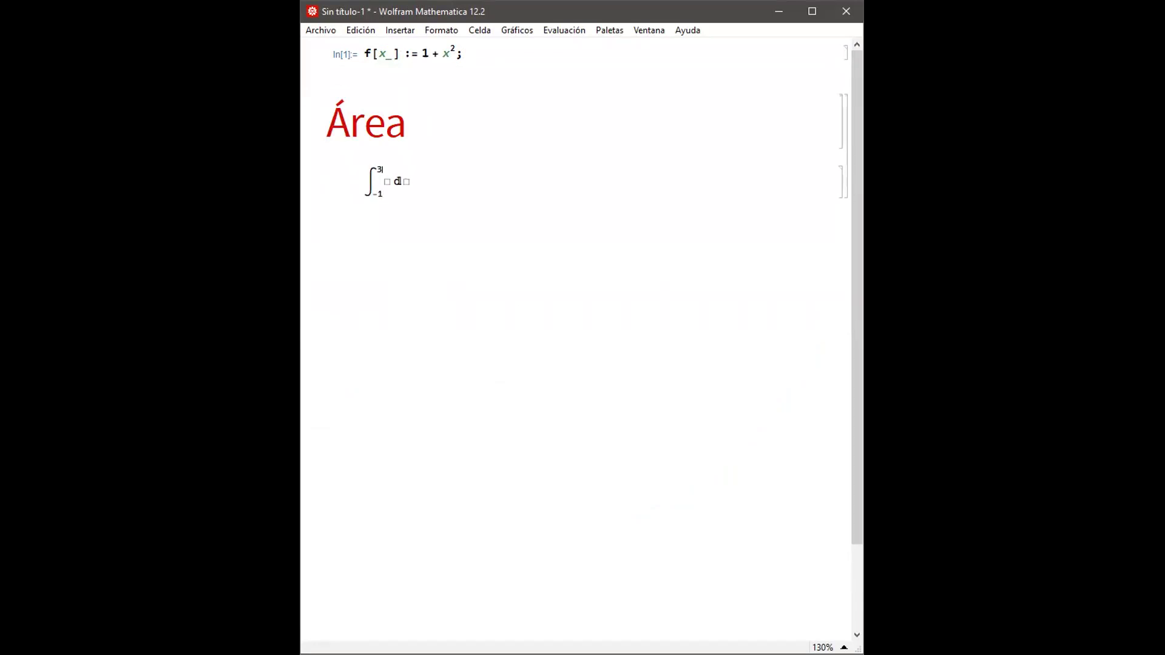
{"action": "type", "text": "f[x]"}
{"action": "key", "text": "Tab"}
Wrap the area integral in the numerical function N[ ] and evaluate it
{"action": "key", "text": "ctrl+a"}
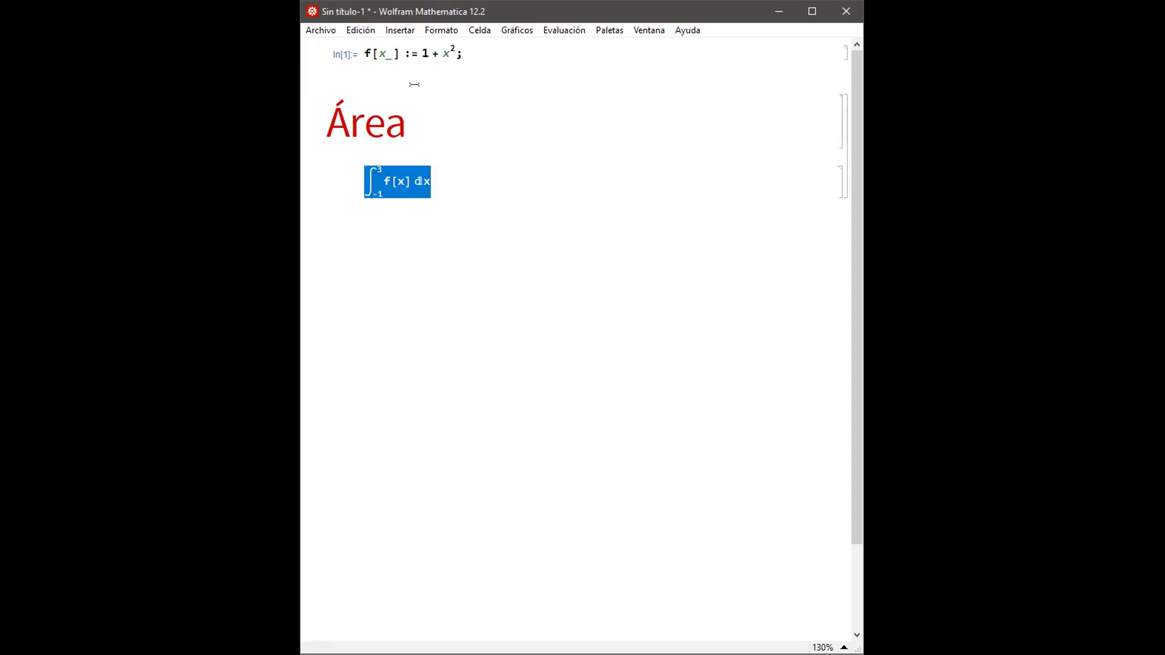
{"action": "key", "text": "Left"}
{"action": "type", "text": "N["}
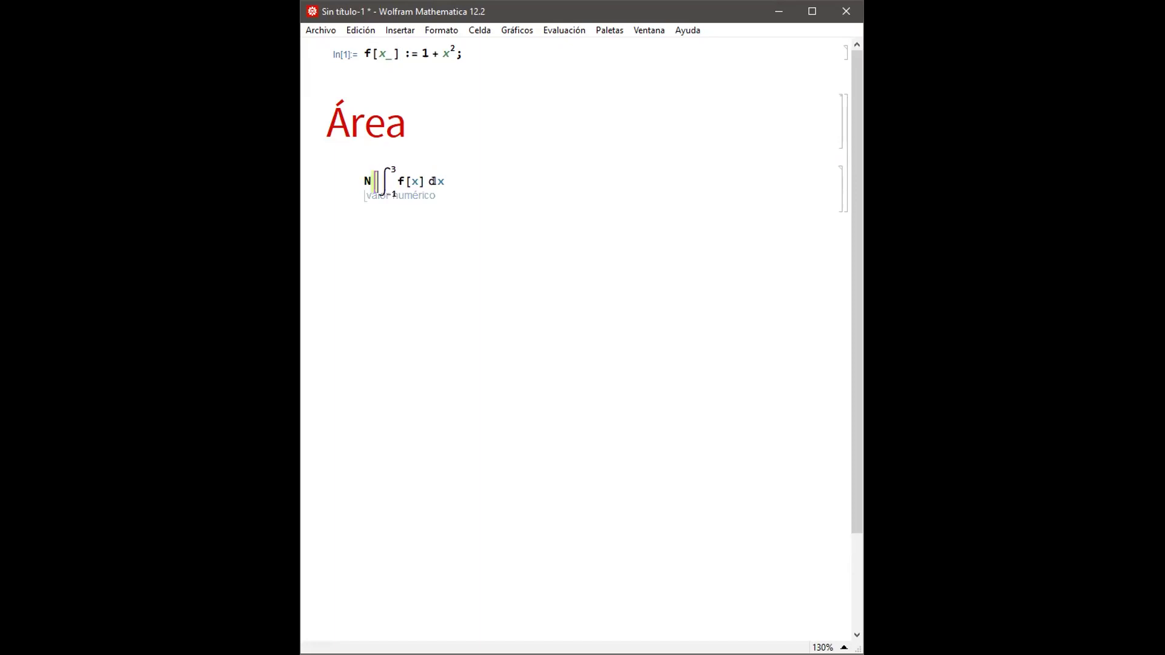
{"action": "type", "text": "]"}
{"action": "key", "text": "shift+Return"}
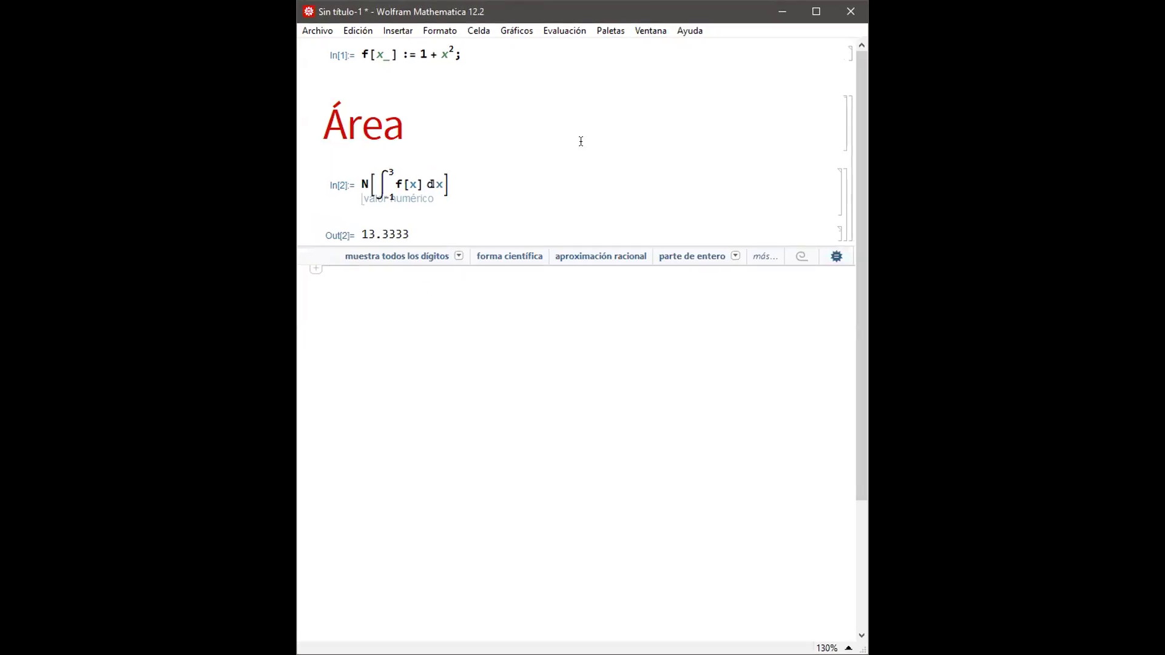
Add a title cell reading "Valor promedio" below the area result
{"action": "key", "text": "alt+1"}
{"action": "type", "text": "V"}
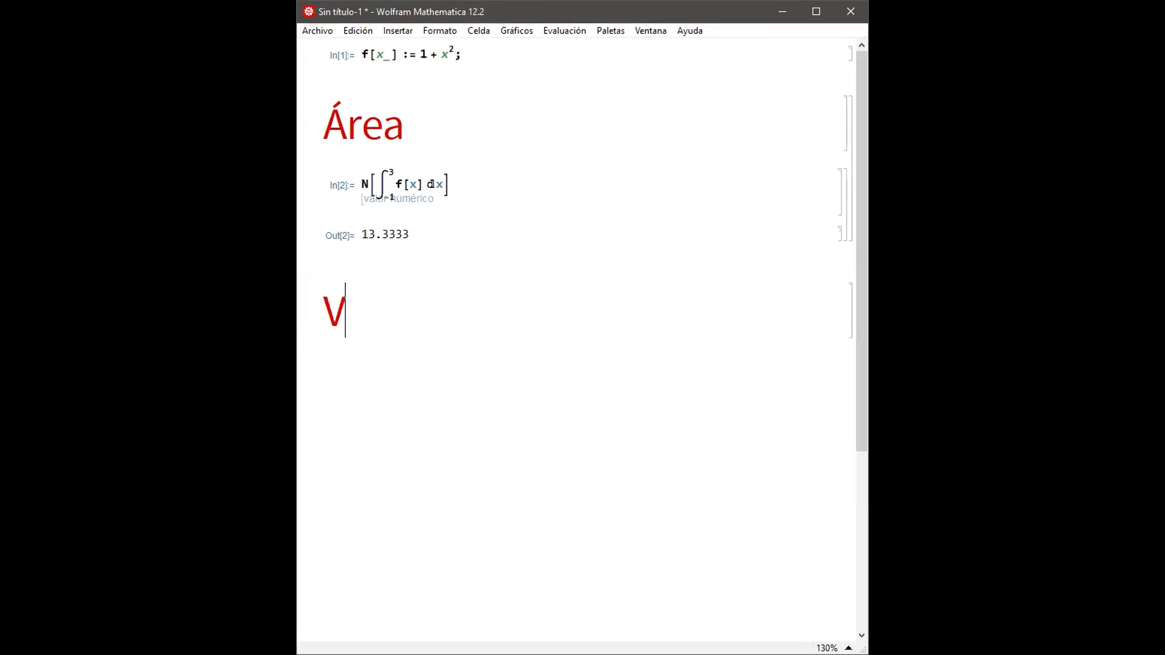
{"action": "type", "text": "alor promedio"}
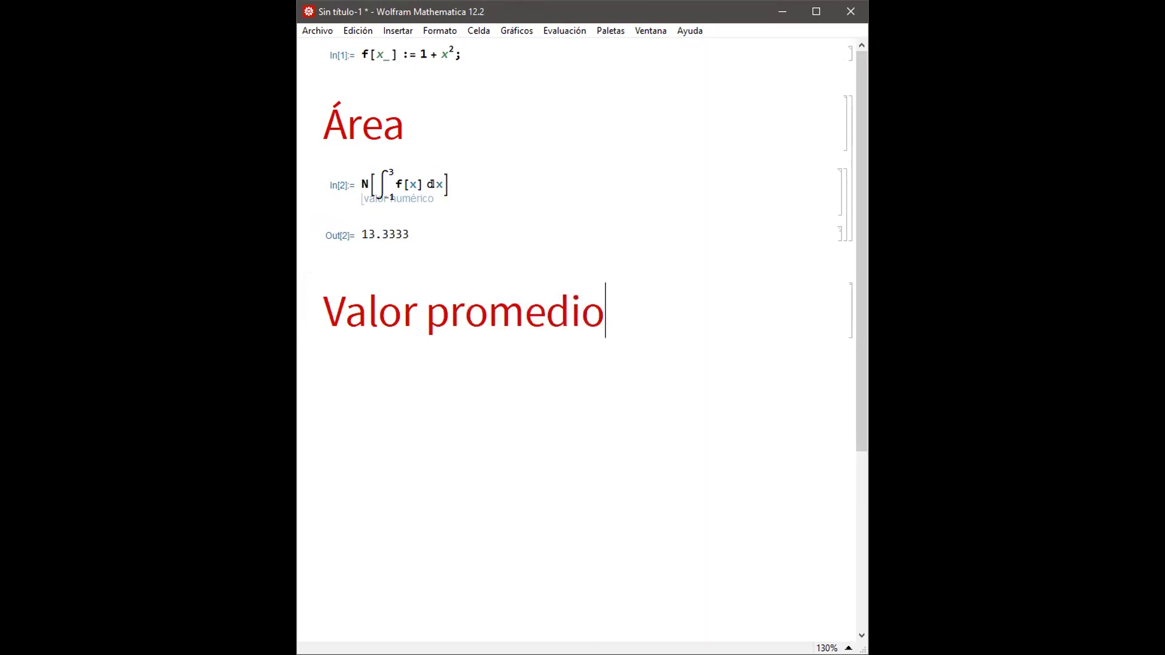
Insert a fraction under the Valor promedio title with the copied integral of f[x] from -1 to 3 as its numerator
{"action": "key", "text": "Return"}
{"action": "key", "text": "ctrl+slash"}
{"action": "key", "text": "ctrl+v"}
{"action": "key", "text": "Tab"}
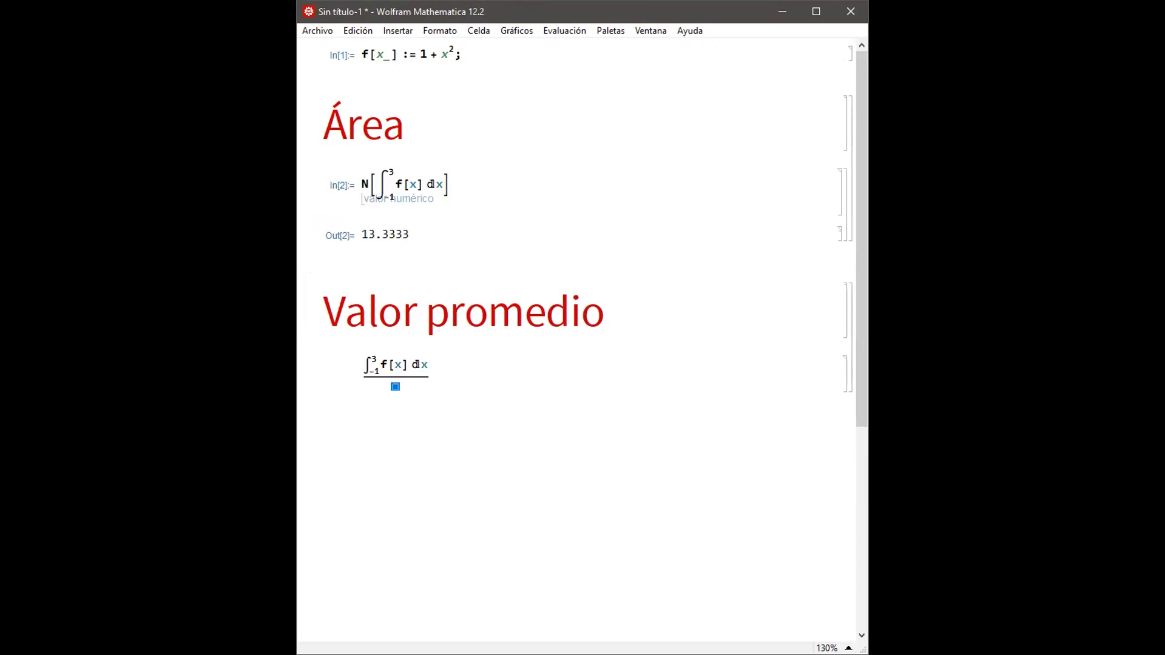
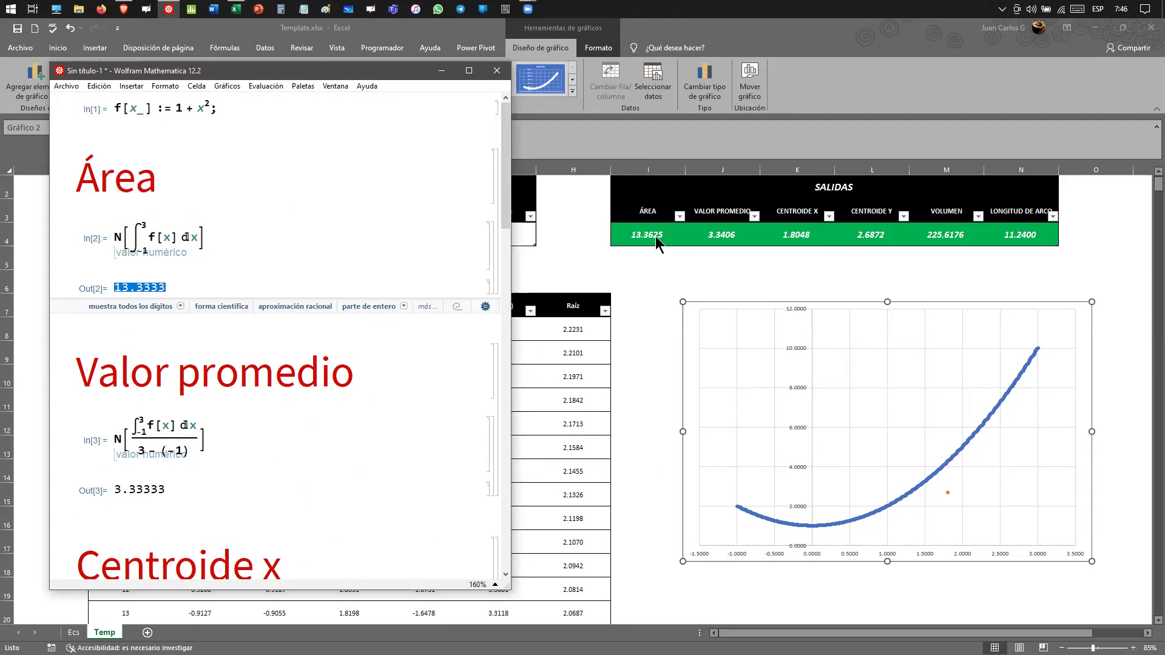
Compare the notebook's average value, centroid, volume and arc length results with the SALIDAS values in the Excel template
{"action": "left_click_drag", "start_coordinate": [163, 485], "coordinate": [109, 481]}
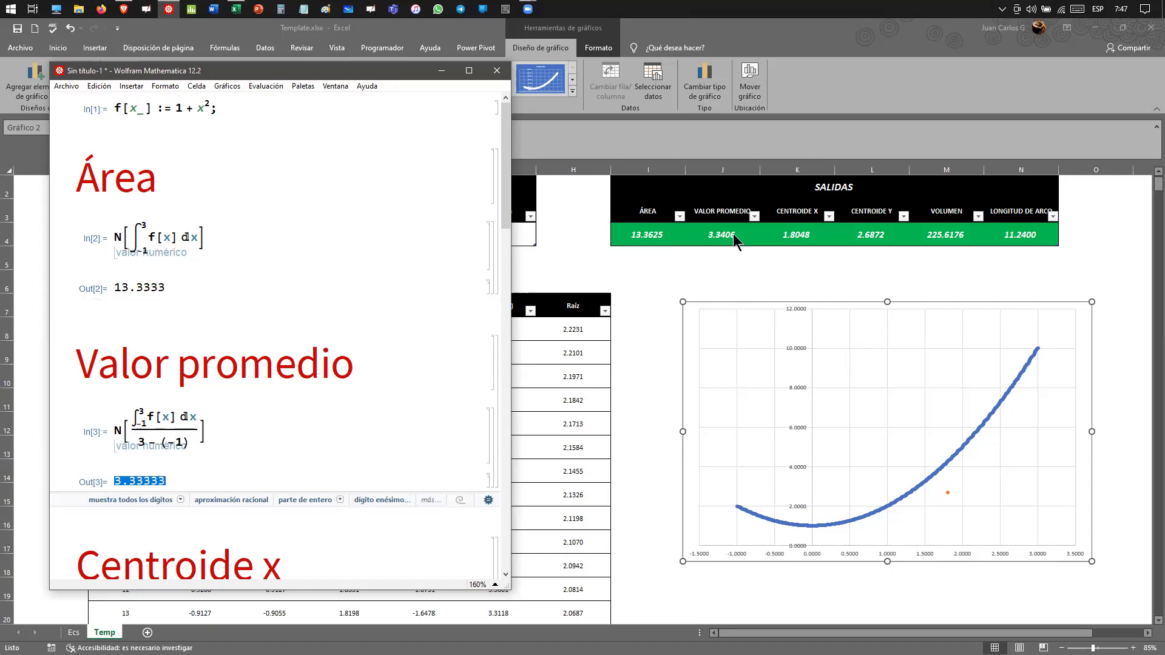
{"action": "scroll", "coordinate": [213, 407], "scroll_direction": "down", "scroll_amount": 5}
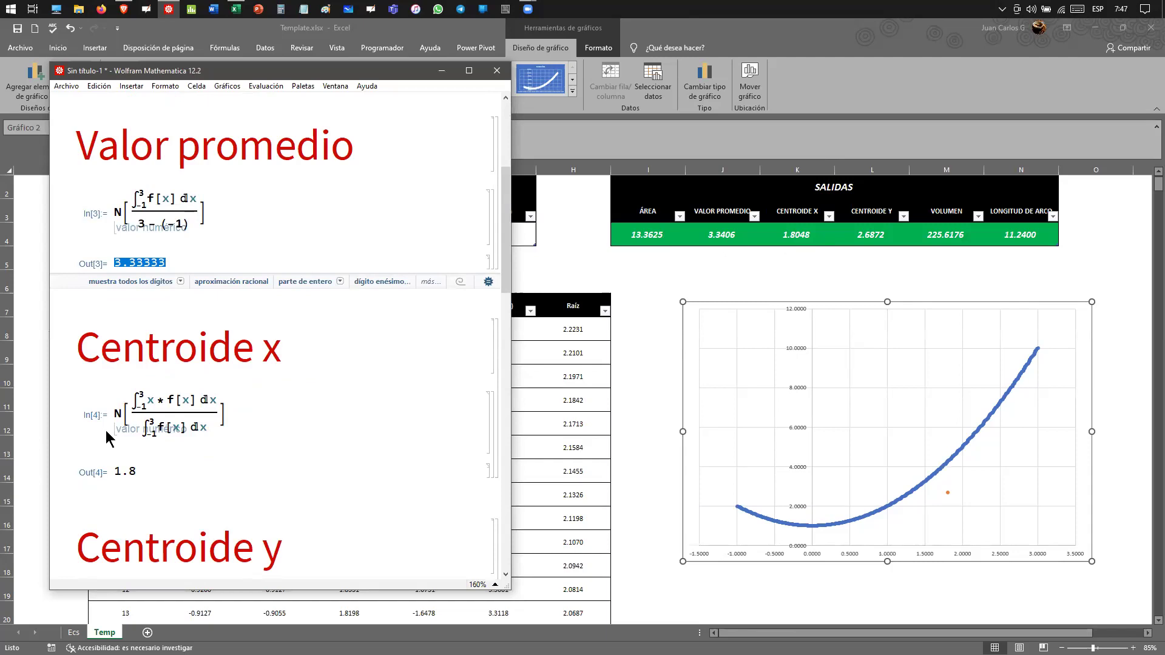
{"action": "scroll", "coordinate": [172, 386], "scroll_direction": "down", "scroll_amount": 7}
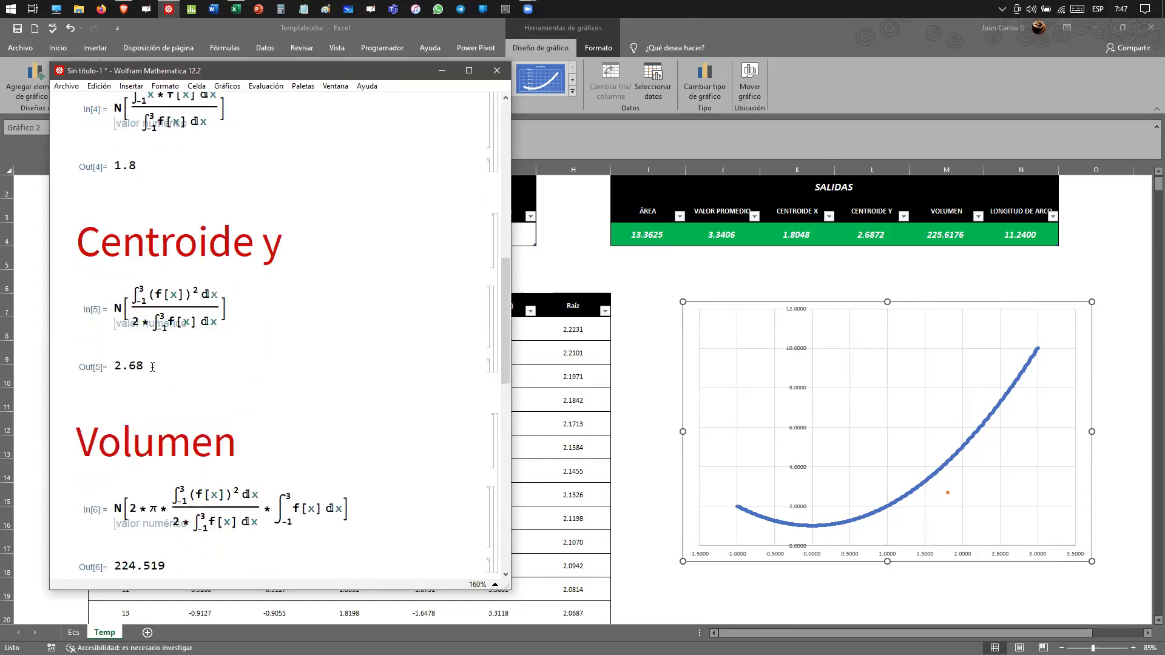
{"action": "double_click", "coordinate": [112, 366]}
{"action": "left_click", "coordinate": [170, 363]}
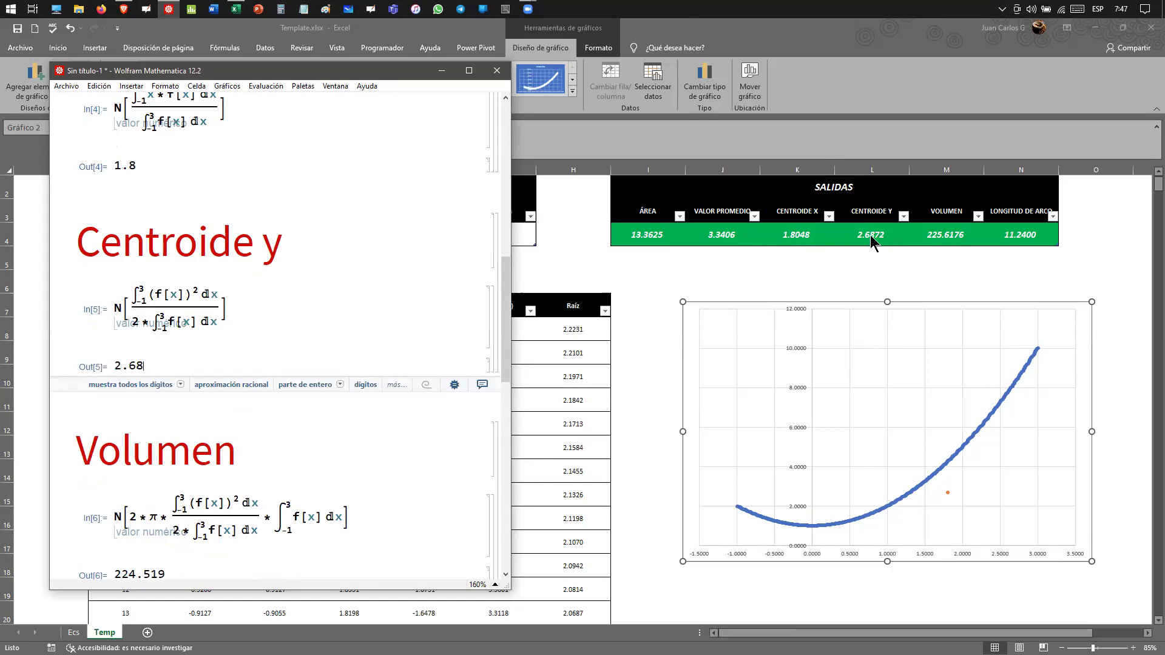
{"action": "scroll", "coordinate": [412, 340], "scroll_direction": "down", "scroll_amount": 3}
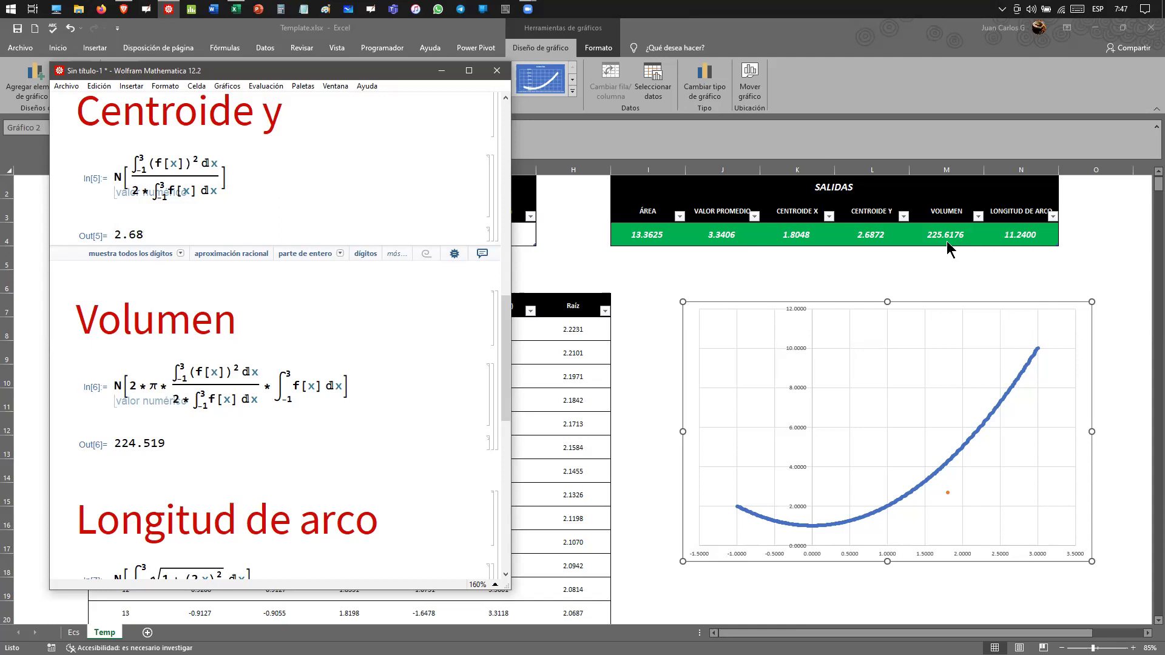
{"action": "scroll", "coordinate": [228, 329], "scroll_direction": "down", "scroll_amount": 4}
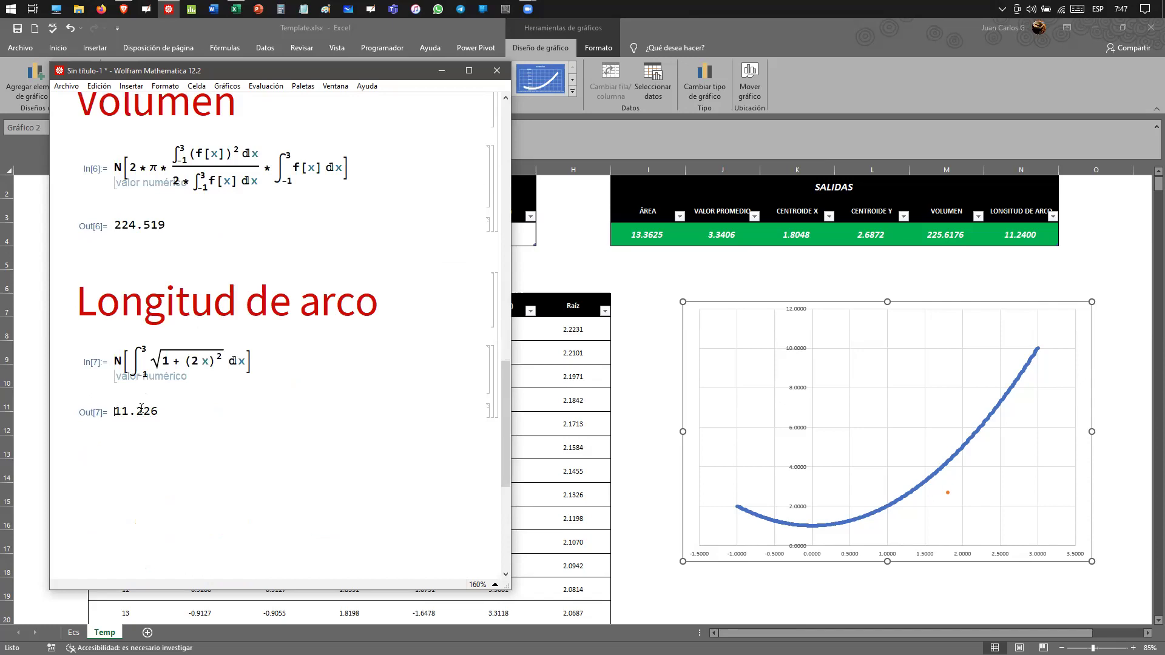
{"action": "double_click", "coordinate": [181, 407]}
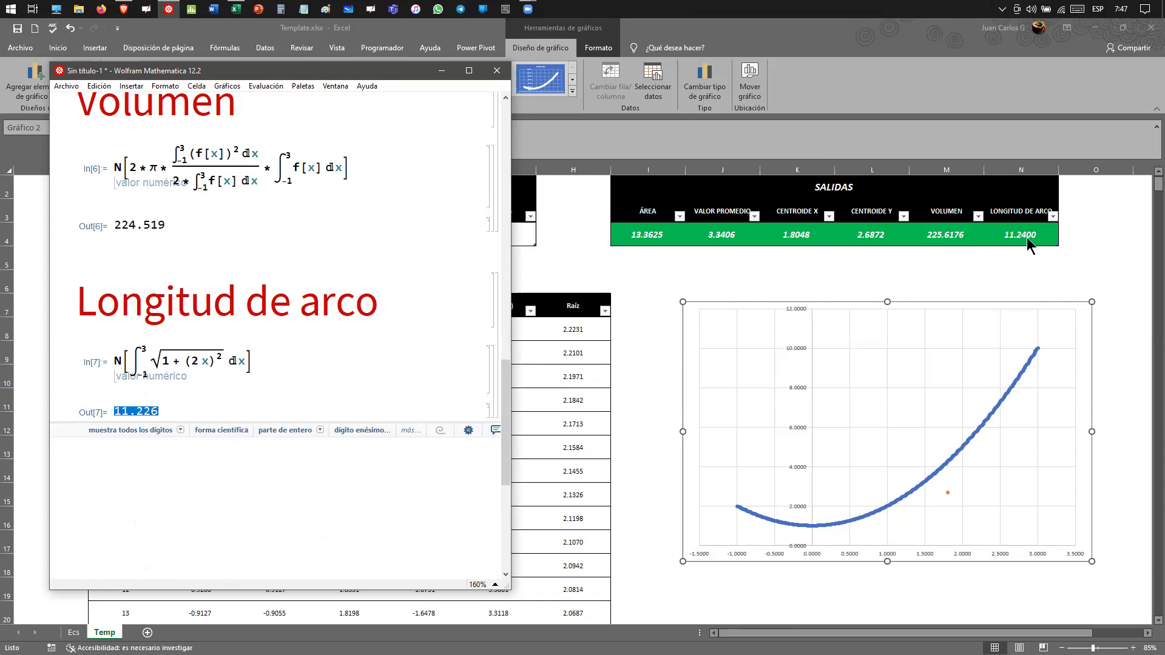
{"action": "scroll", "coordinate": [433, 302], "scroll_direction": "up", "scroll_amount": 6}
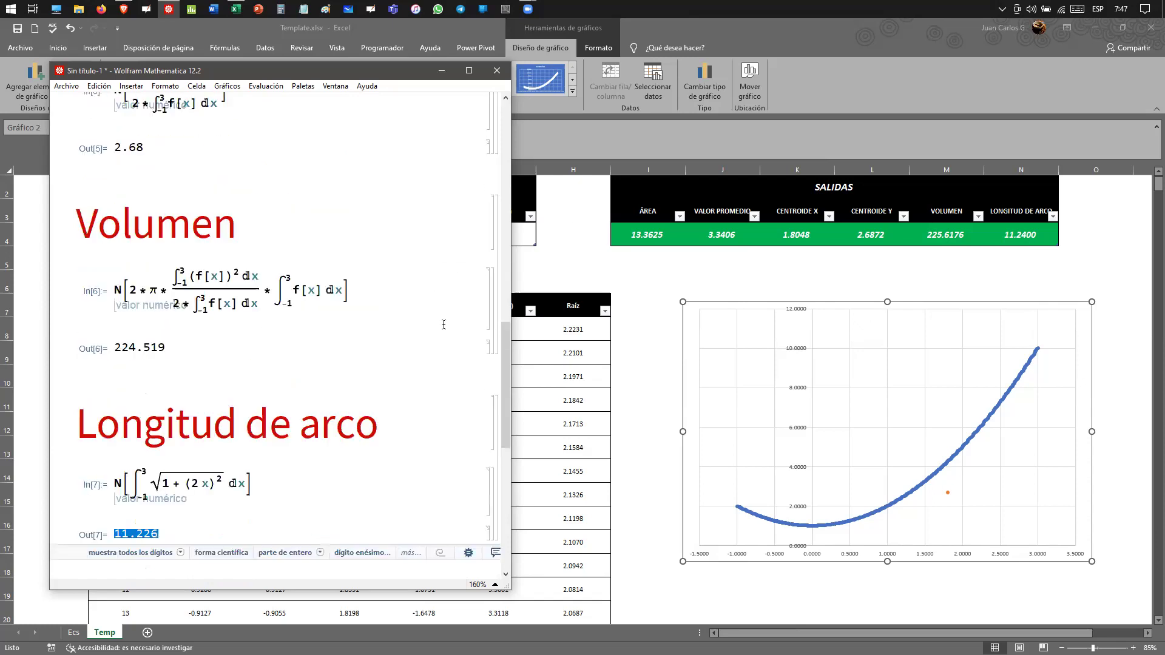
{"action": "scroll", "coordinate": [445, 314], "scroll_direction": "up", "scroll_amount": 4}
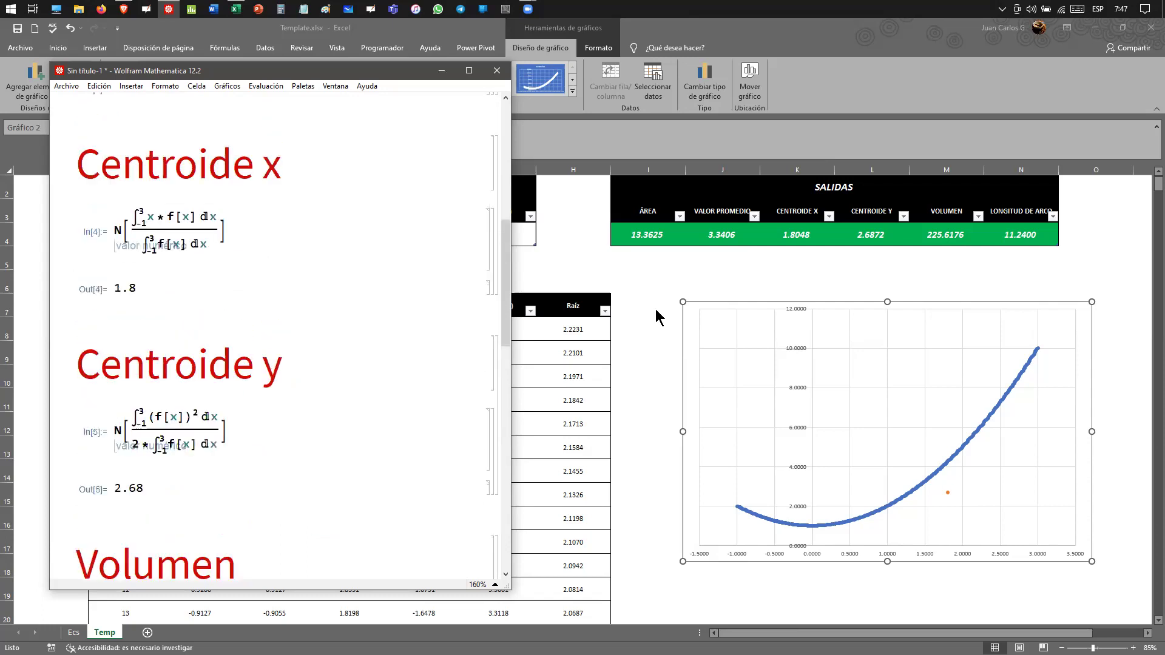
Switch to Excel and review the exact and approximate formulas on the Ecs sheet
{"action": "key", "text": "alt+Tab"}
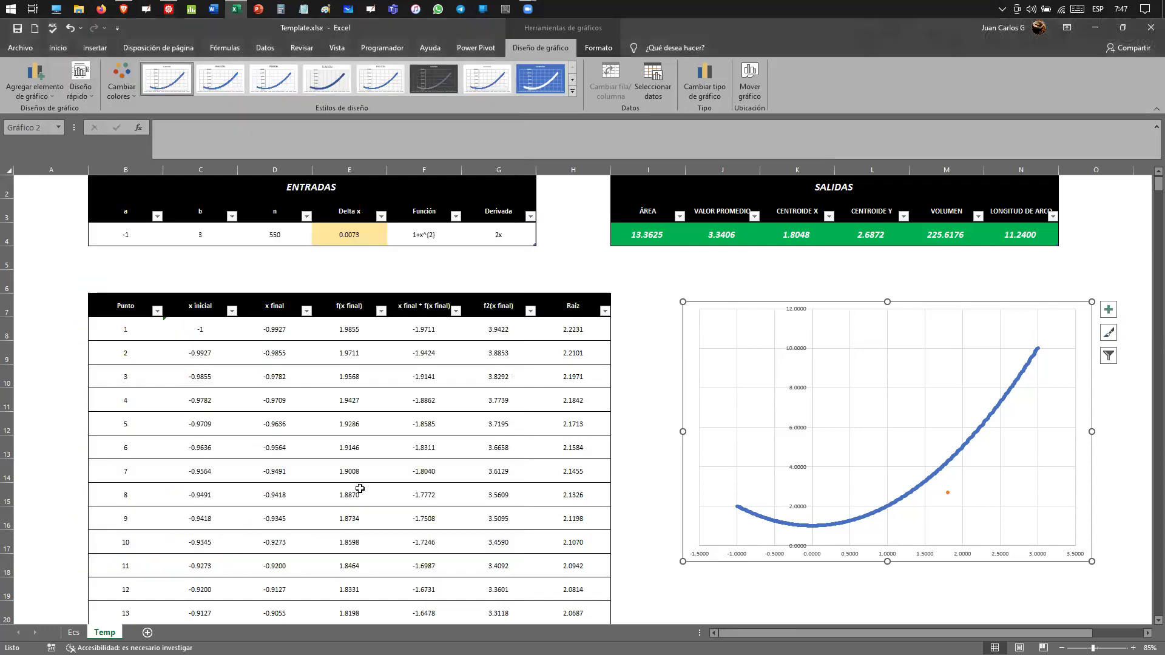
{"action": "left_click", "coordinate": [74, 633]}
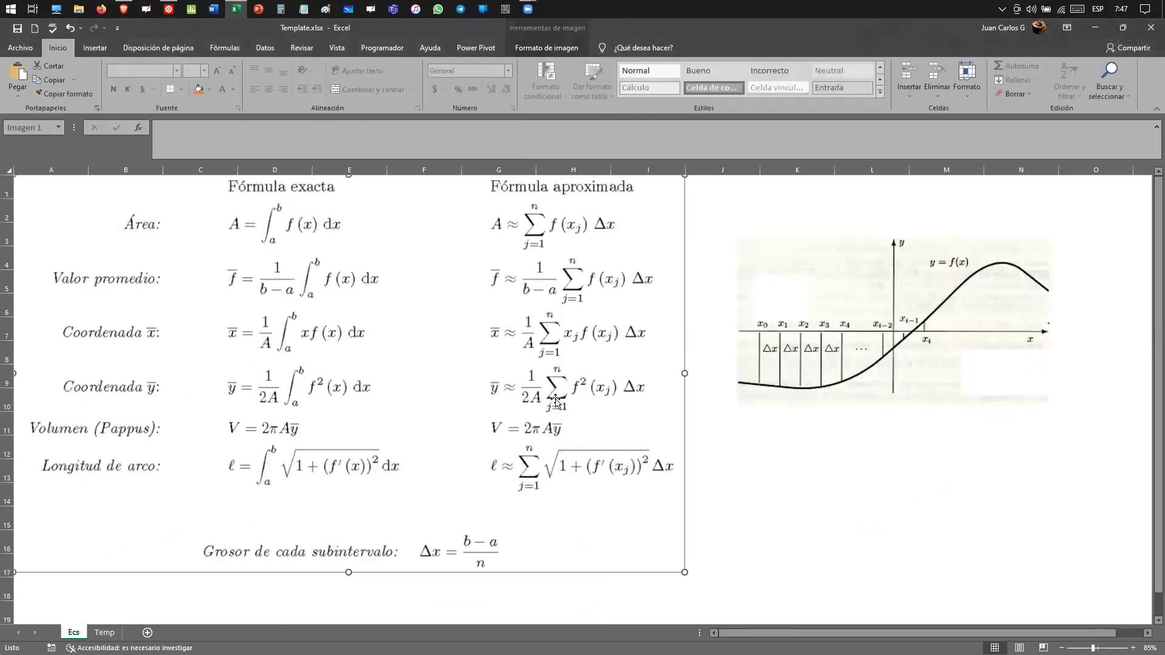
{"action": "left_click", "coordinate": [800, 494]}
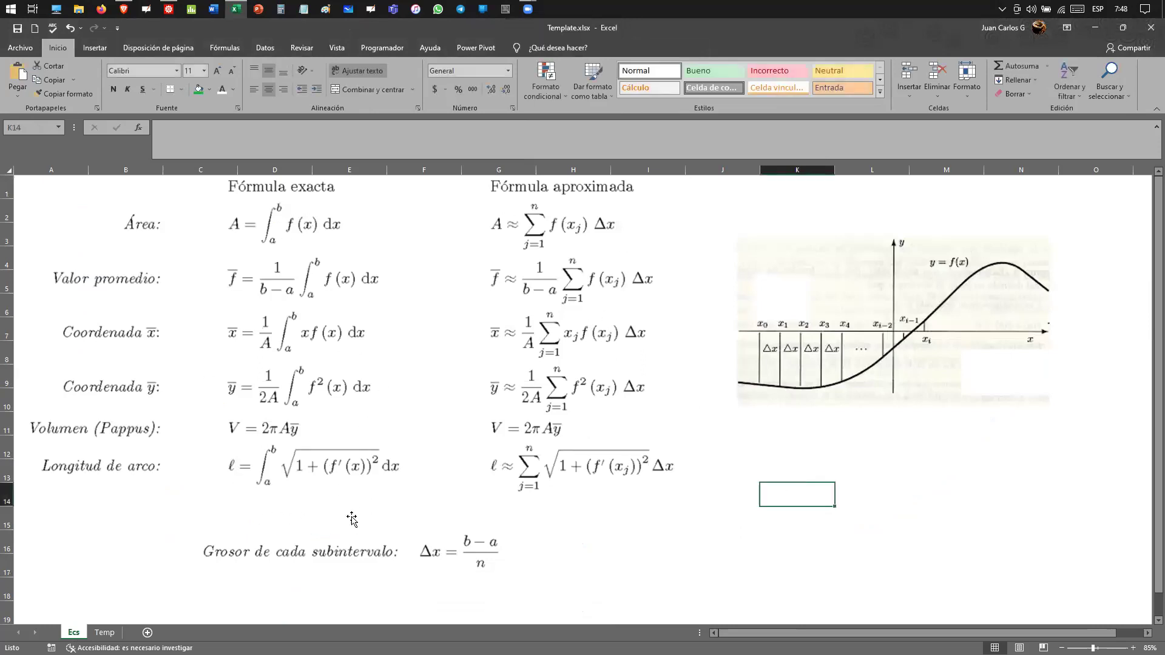
Review the SALIDAS row and the n, Función and Derivada inputs on the Temp sheet
{"action": "left_click", "coordinate": [105, 633]}
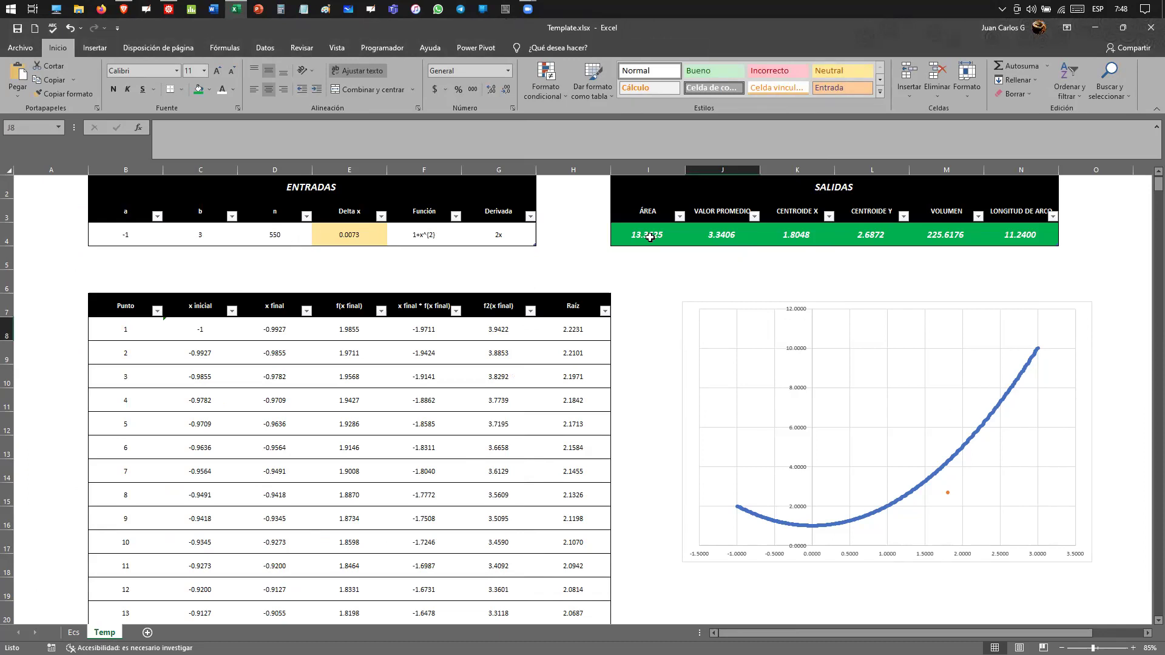
{"action": "left_click_drag", "start_coordinate": [650, 237], "coordinate": [1003, 233]}
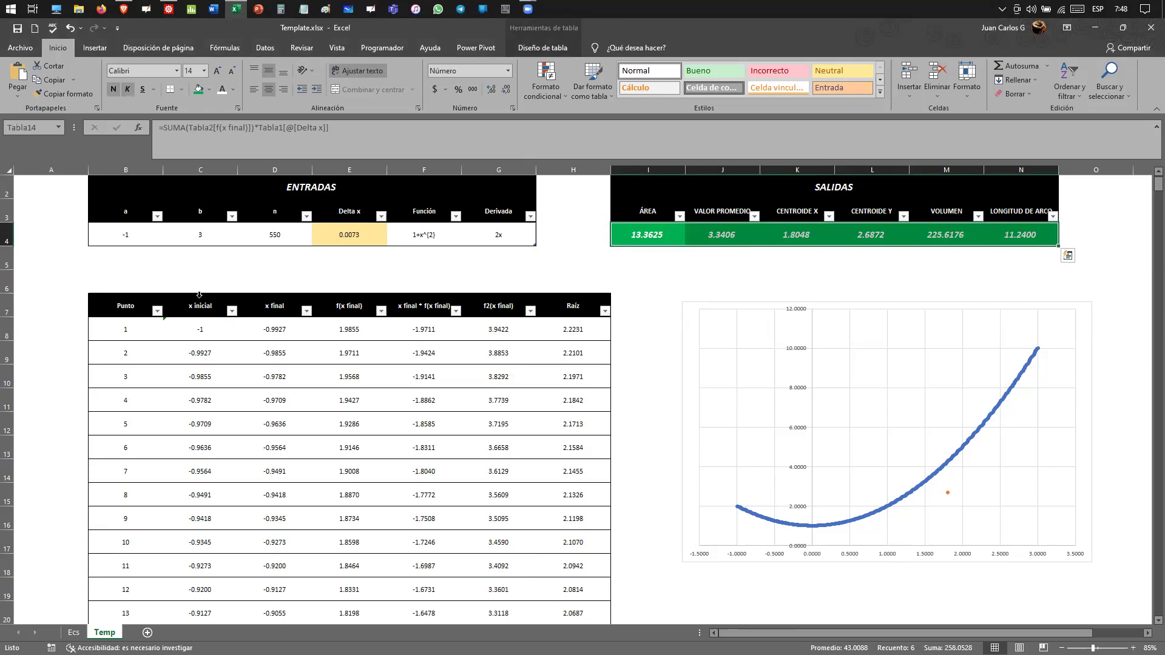
{"action": "left_click", "coordinate": [273, 238]}
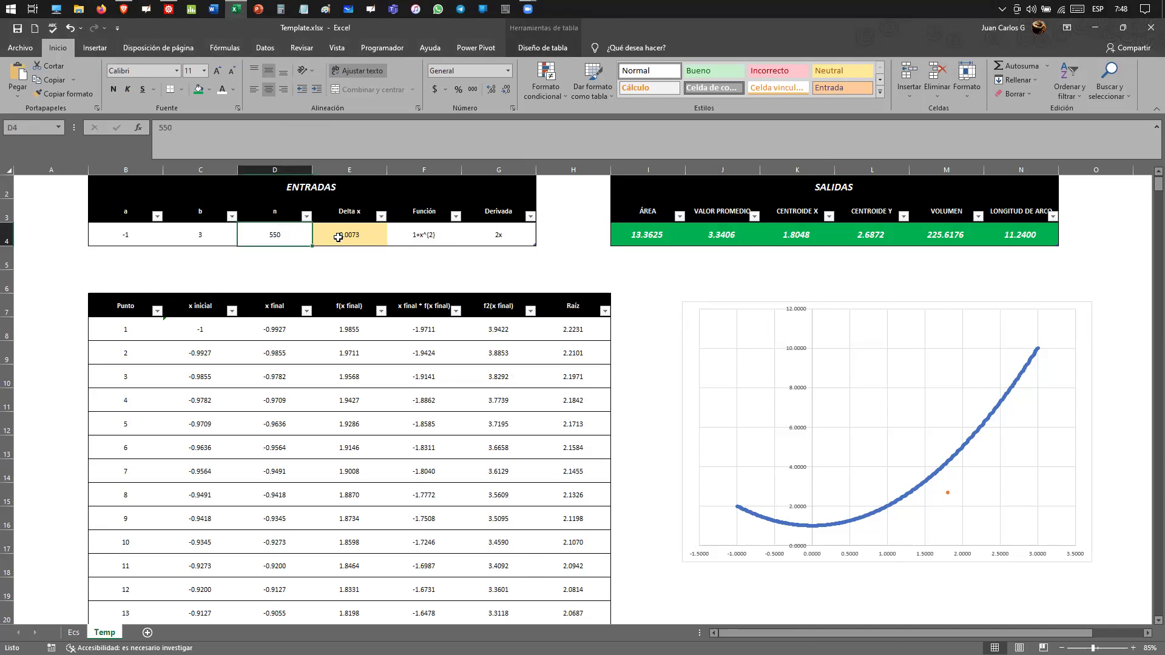
{"action": "left_click", "coordinate": [437, 229]}
{"action": "left_click", "coordinate": [485, 232]}
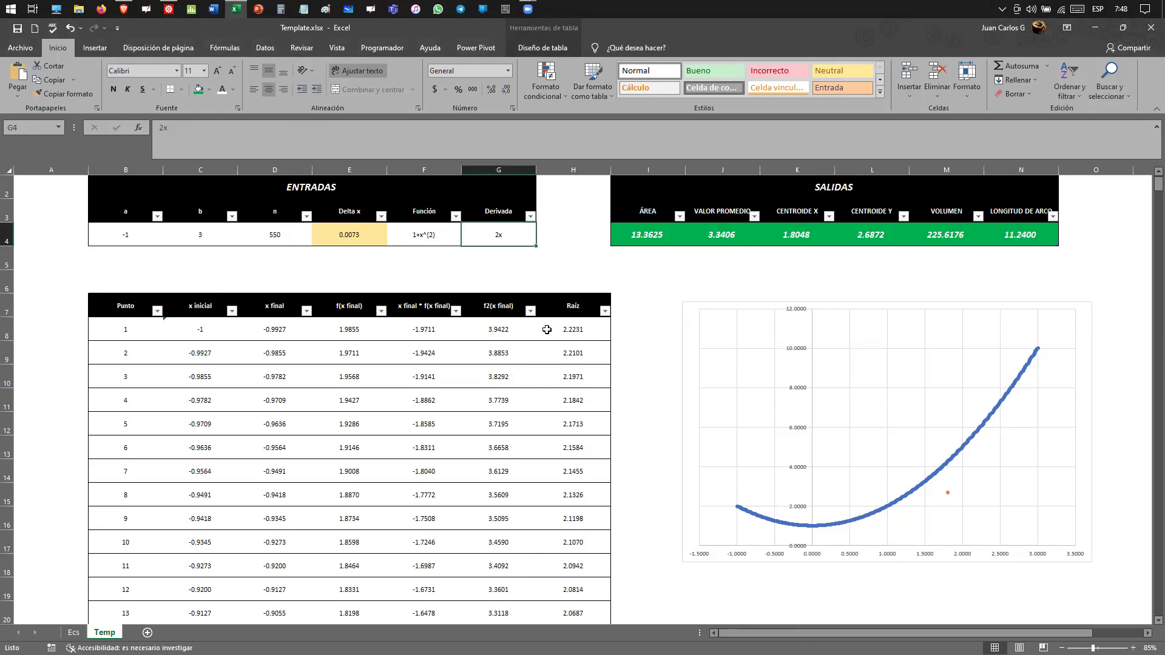
Change the Función input in cell F4 to 4+3x^{2}
{"action": "left_click", "coordinate": [435, 237]}
{"action": "scroll", "coordinate": [429, 276], "scroll_direction": "up", "scroll_amount": 3, "text": "ctrl"}
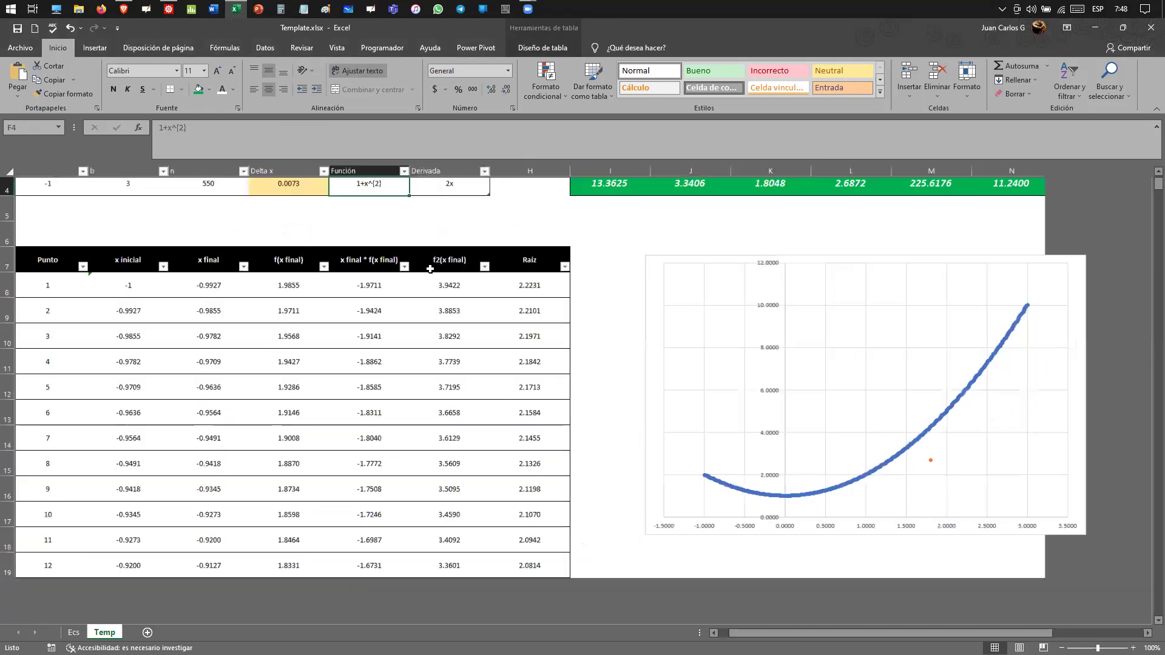
{"action": "left_click_drag", "start_coordinate": [805, 634], "coordinate": [756, 634]}
{"action": "scroll", "coordinate": [665, 467], "scroll_direction": "up", "scroll_amount": 1}
{"action": "scroll", "coordinate": [664, 468], "scroll_direction": "up", "scroll_amount": 1}
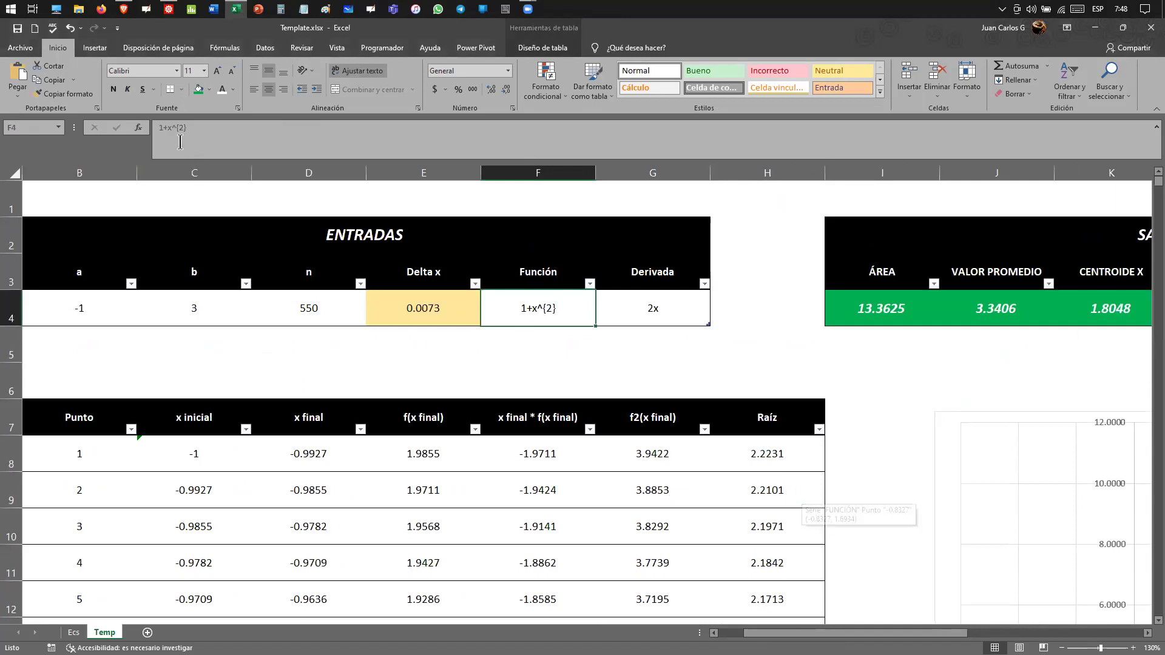
{"action": "left_click", "coordinate": [162, 131]}
{"action": "key", "text": "BackSpace"}
{"action": "type", "text": "4+"}
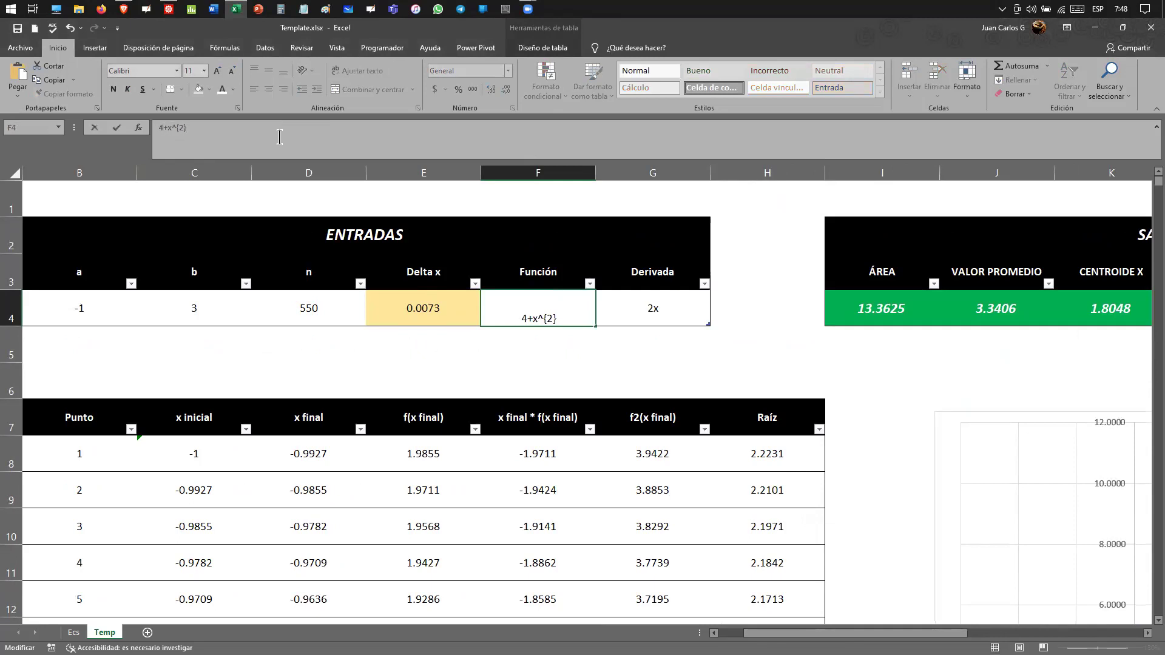
{"action": "type", "text": "3"}
{"action": "key", "text": "Return"}
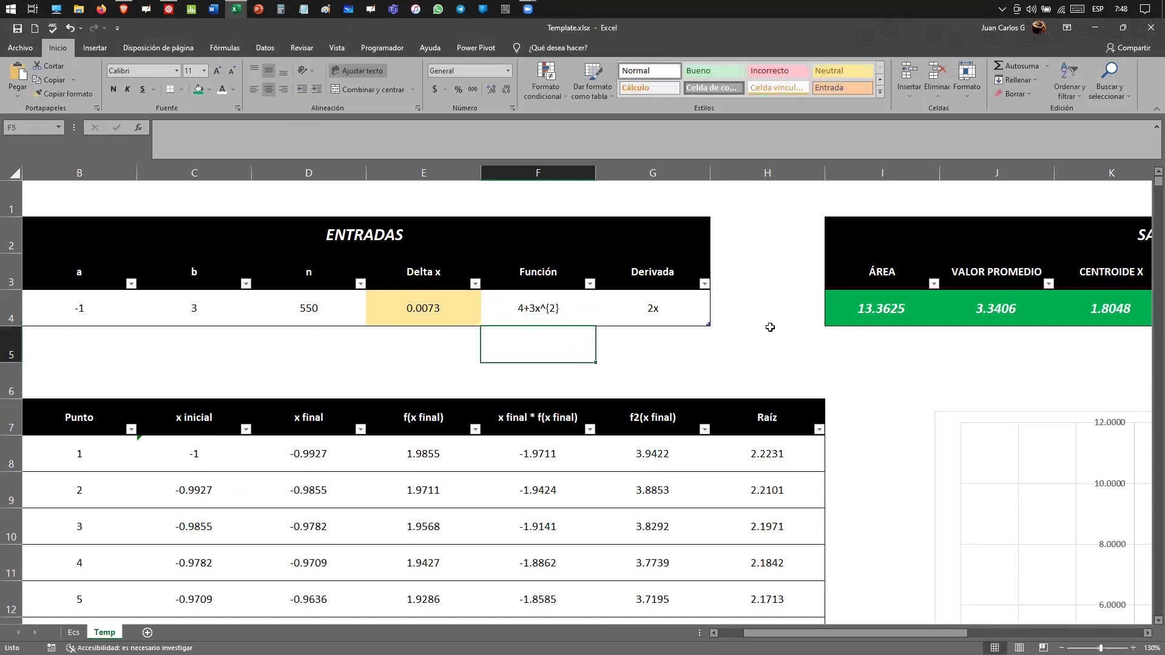
Change the Derivada input in cell G4 to 6x
{"action": "left_click", "coordinate": [677, 313]}
{"action": "left_click", "coordinate": [189, 134]}
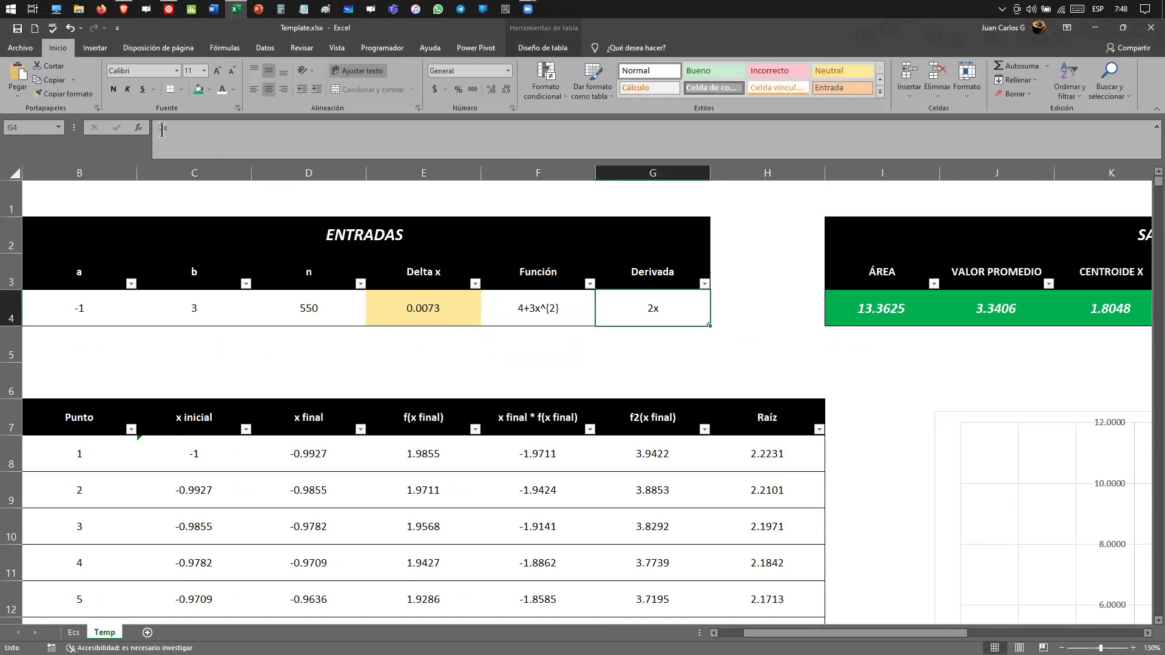
{"action": "key", "text": "BackSpace"}
{"action": "type", "text": "6"}
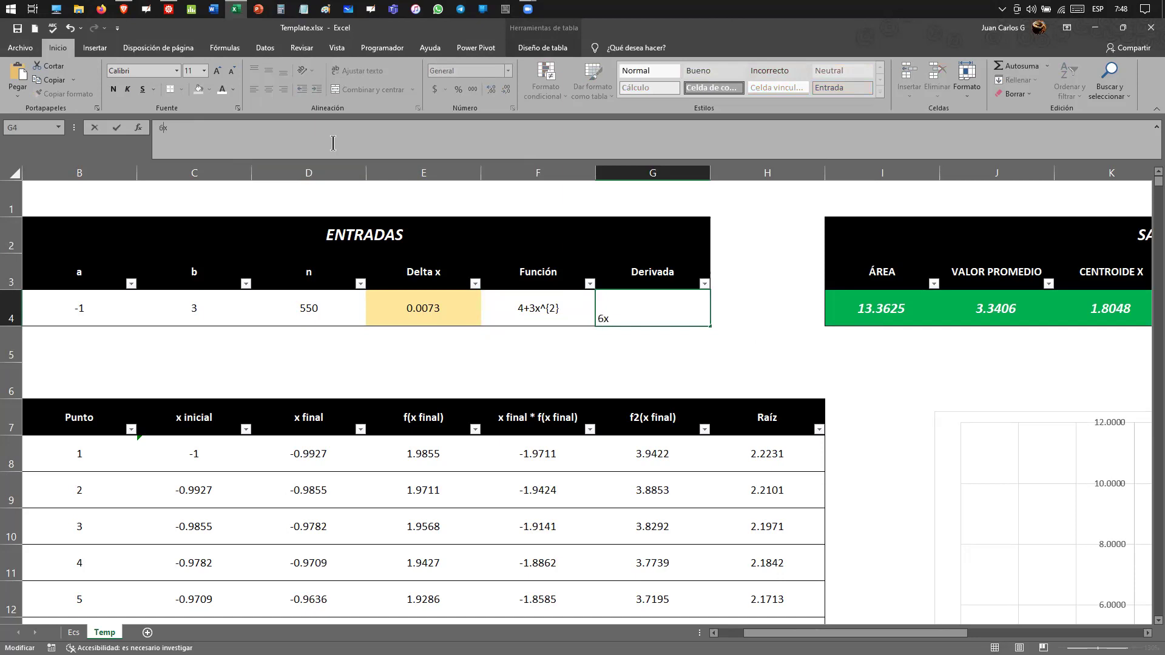
{"action": "key", "text": "Return"}
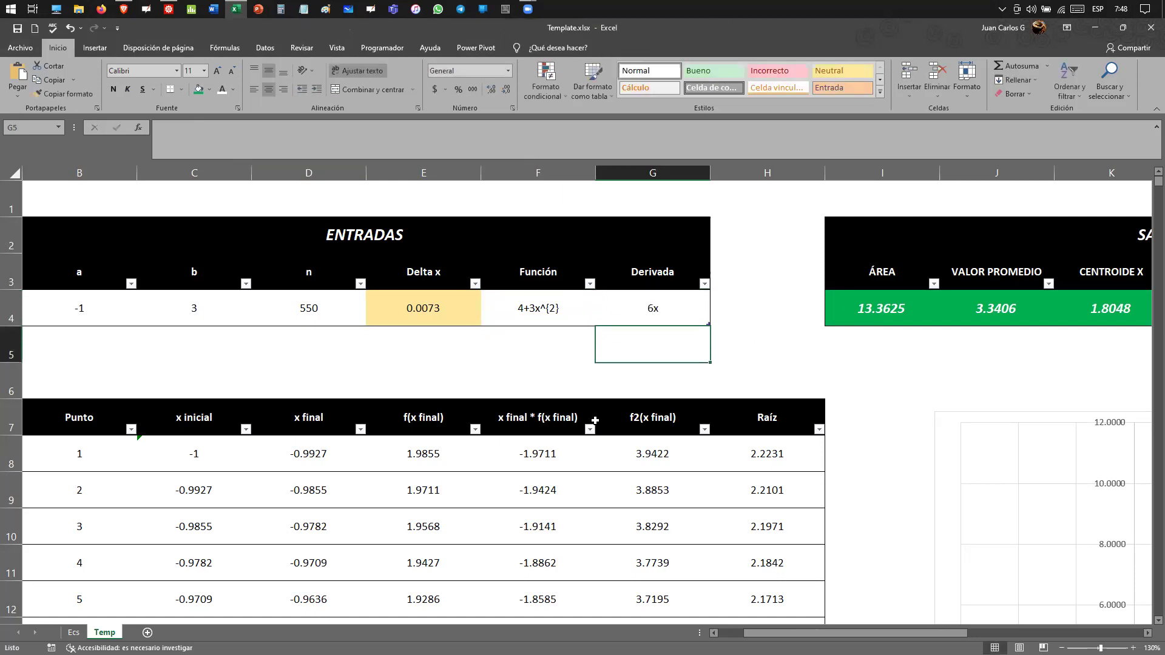
Inspect the calculation table and the formula of the ÁREA output in cell I4
{"action": "left_click", "coordinate": [599, 466]}
{"action": "left_click", "coordinate": [907, 307]}
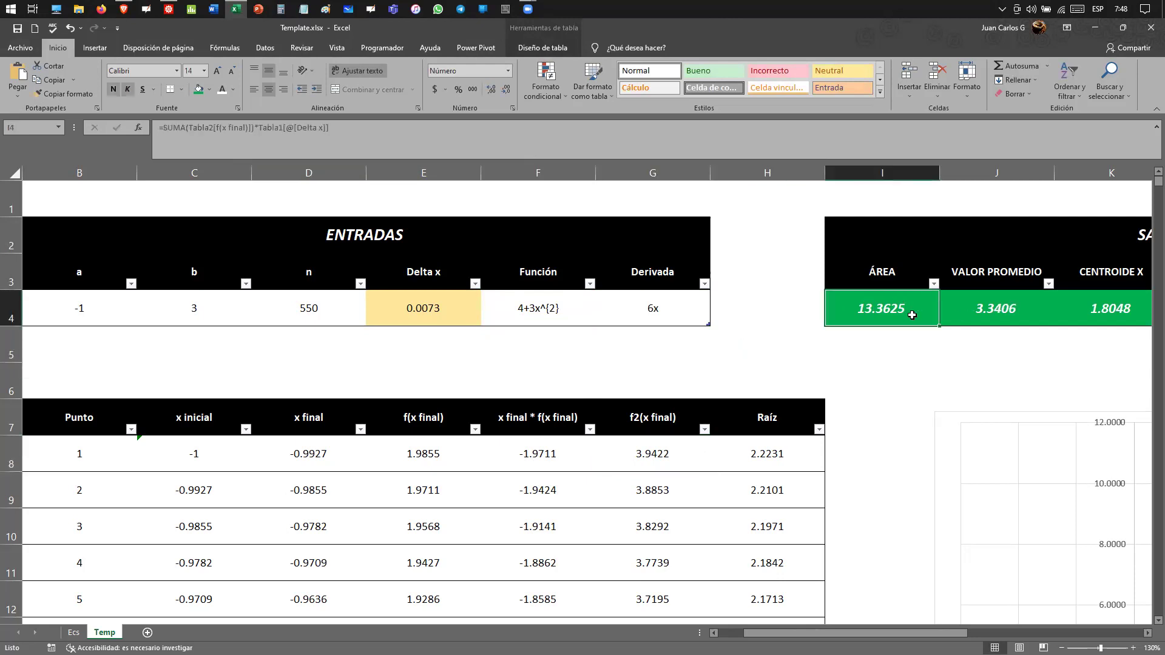
Fill the Punto, x inicial, x final, x final * f(x final) and f2(x final) data columns with the Delta x cell's light gold
{"action": "left_click_drag", "start_coordinate": [101, 401], "coordinate": [260, 413]}
{"action": "left_click_drag", "start_coordinate": [543, 404], "coordinate": [610, 405], "text": "ctrl"}
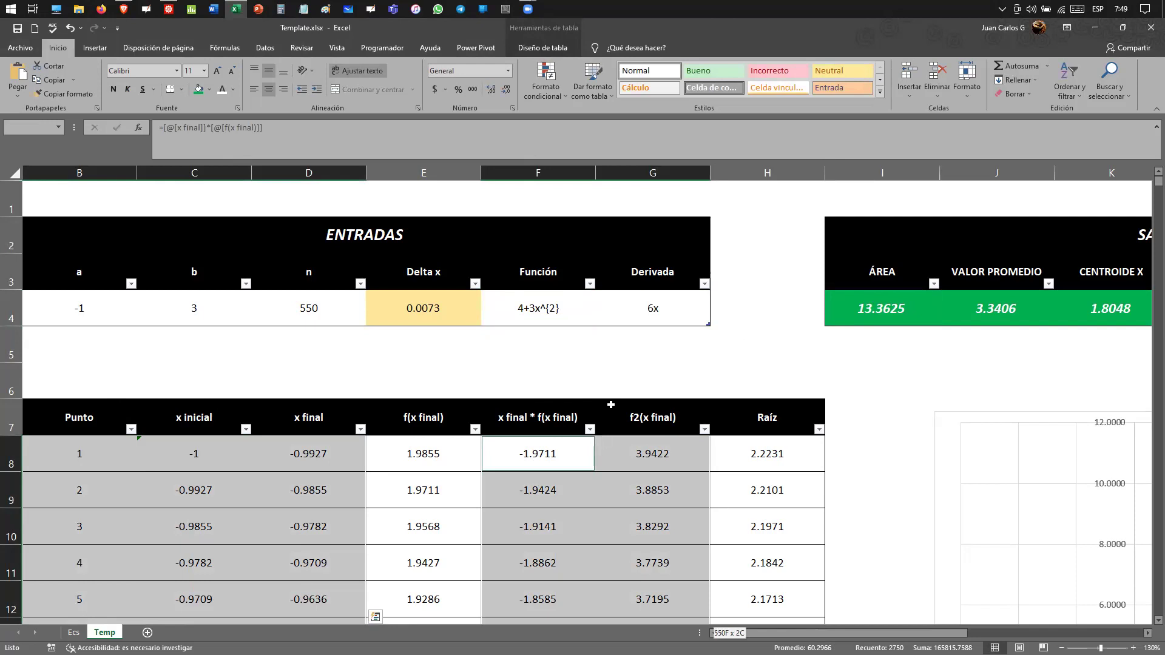
{"action": "left_click_drag", "start_coordinate": [610, 405], "coordinate": [610, 405], "text": "ctrl"}
{"action": "left_click", "coordinate": [209, 90]}
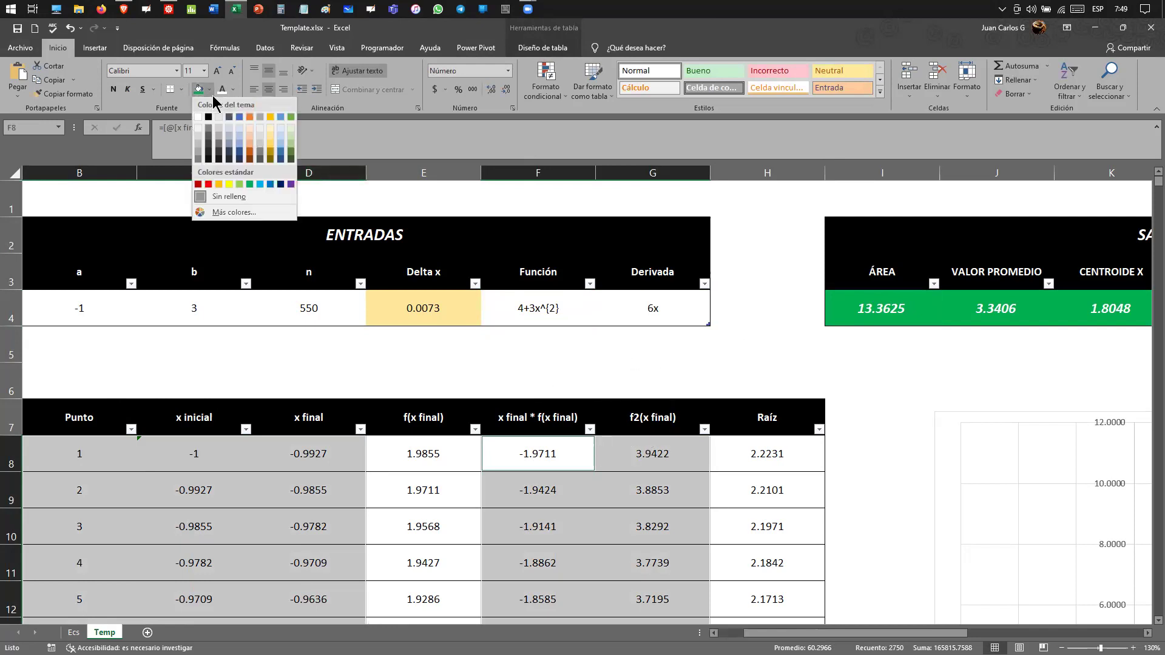
{"action": "left_click", "coordinate": [271, 142]}
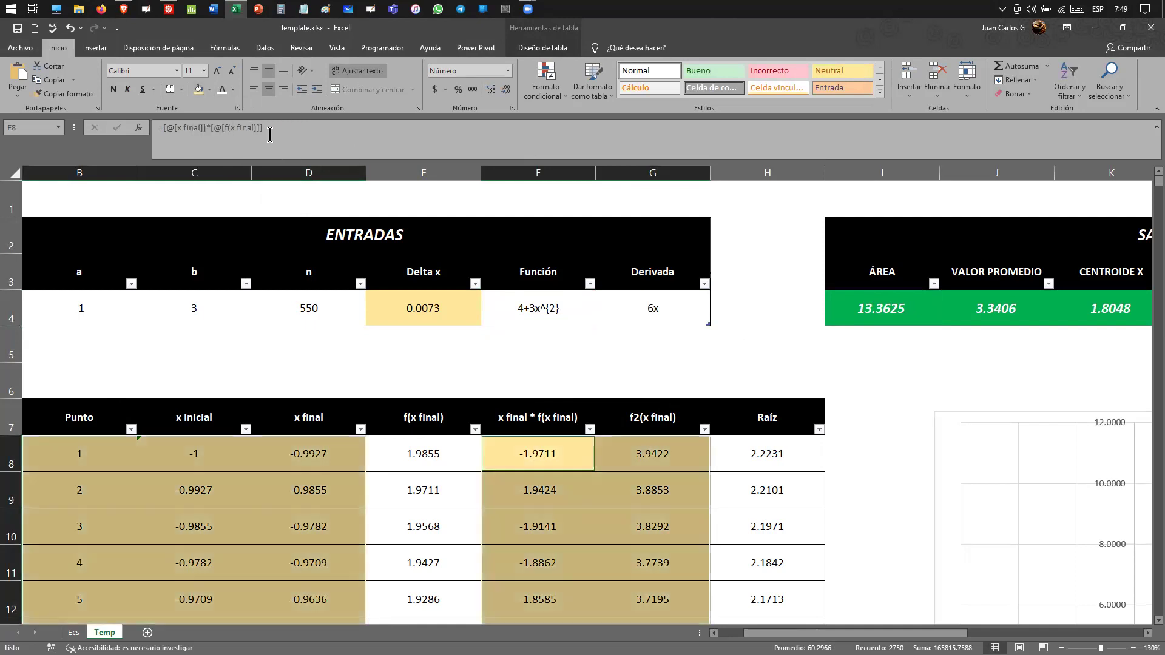
{"action": "left_click", "coordinate": [515, 378]}
Replace the f(x final) column formula in cell E8 with =4+(3*POTENCIA([@[x final]],2))
{"action": "left_click", "coordinate": [442, 446]}
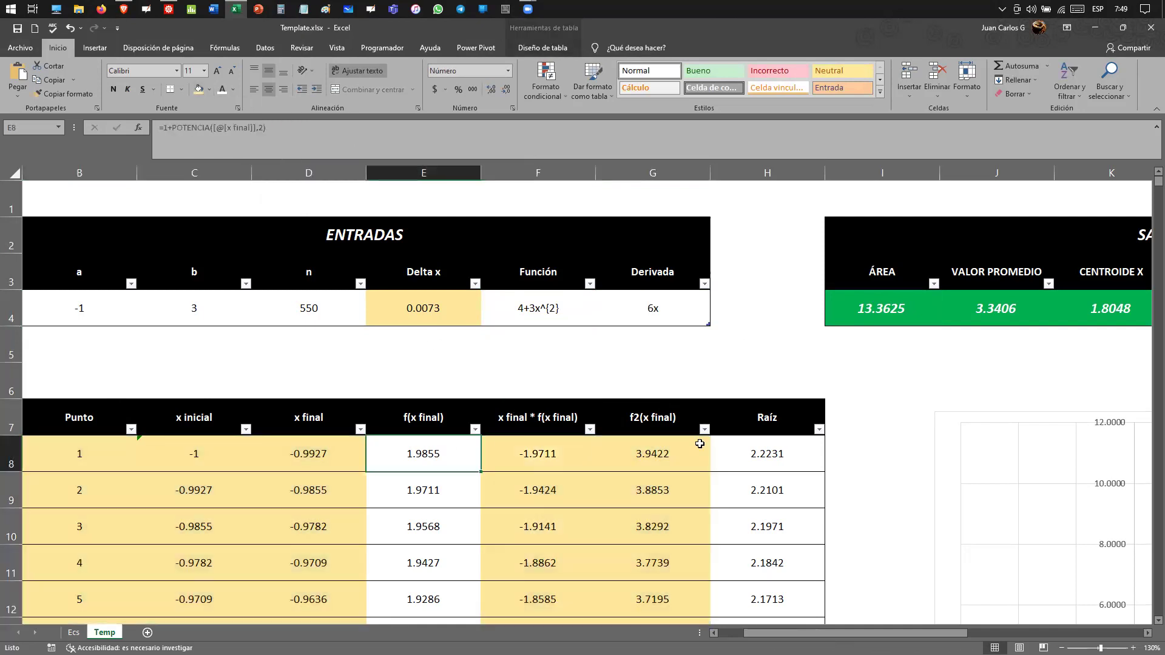
{"action": "left_click", "coordinate": [780, 447]}
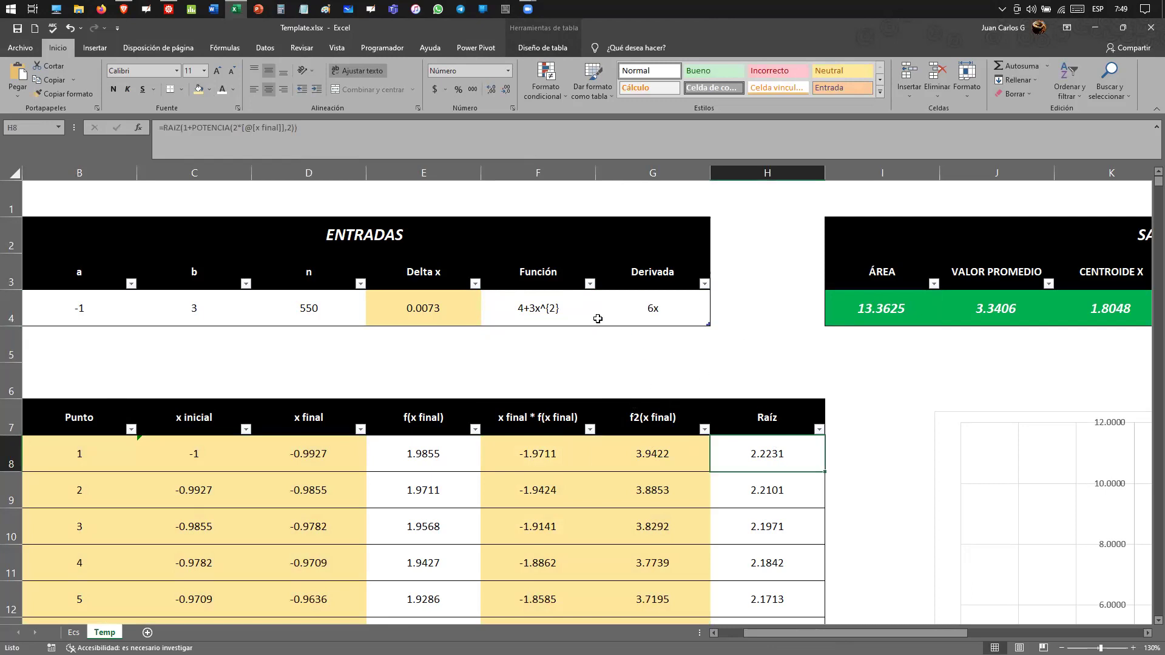
{"action": "left_click", "coordinate": [554, 313]}
{"action": "left_click", "coordinate": [654, 318]}
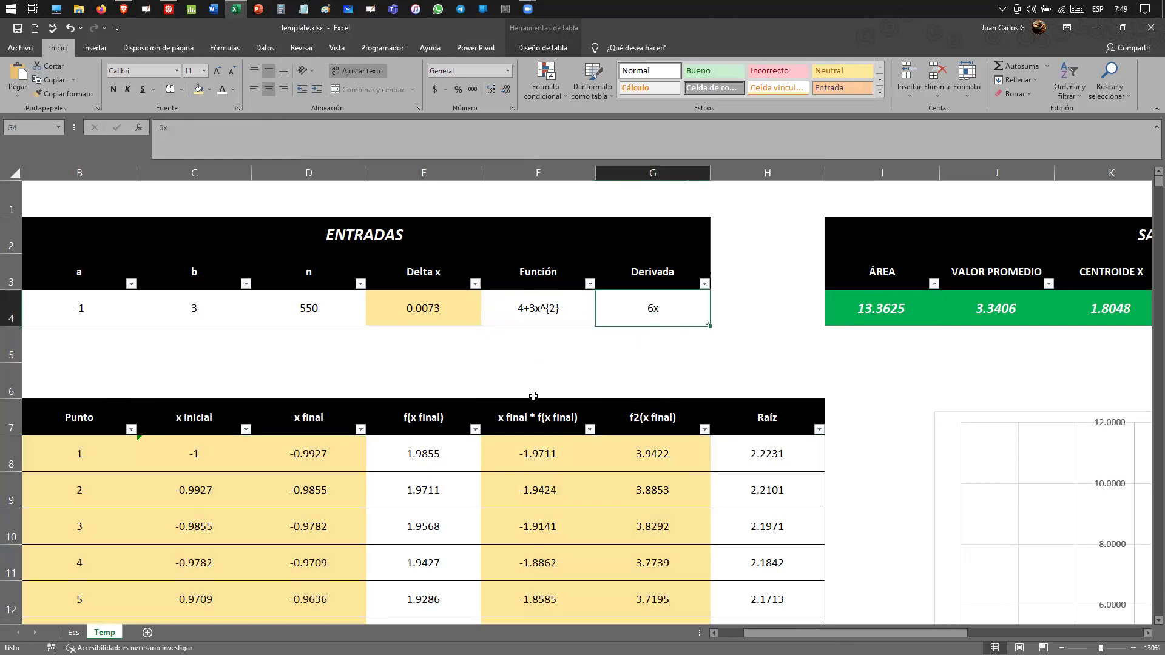
{"action": "left_click", "coordinate": [450, 453]}
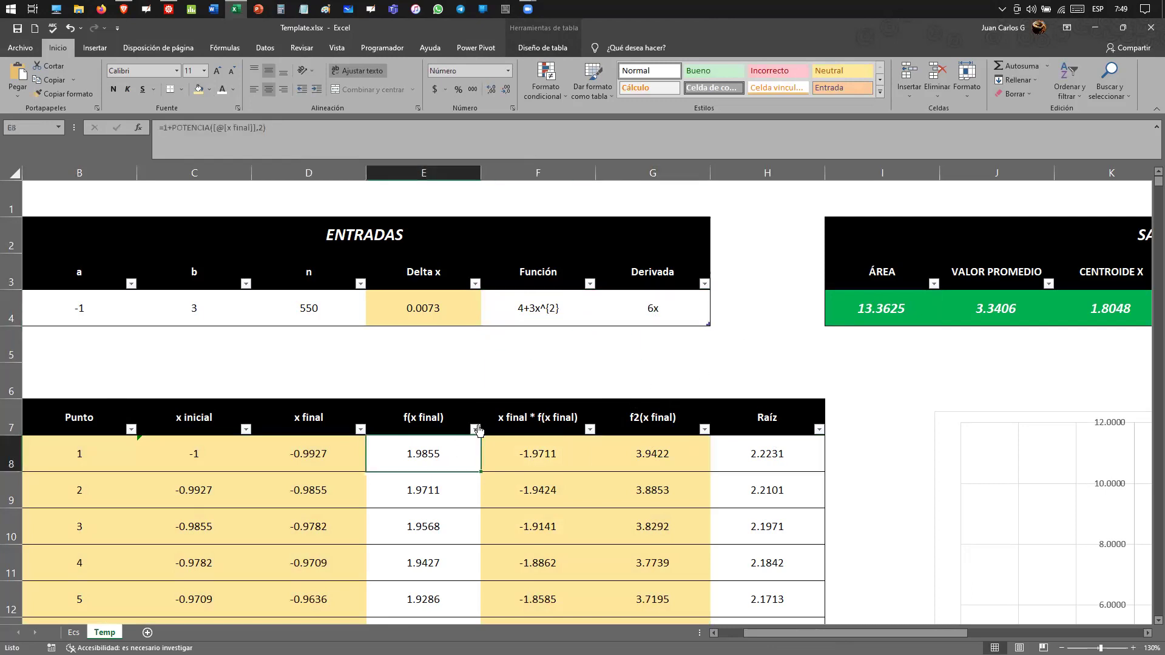
{"action": "left_click", "coordinate": [164, 130]}
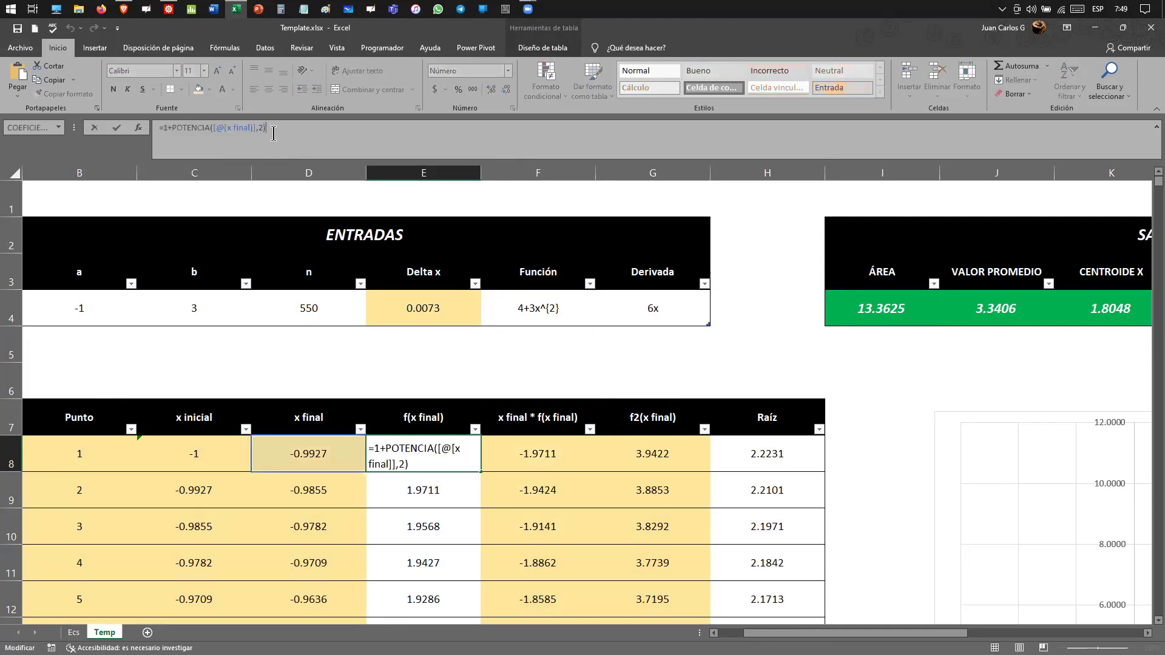
{"action": "left_click_drag", "start_coordinate": [267, 132], "coordinate": [153, 146]}
{"action": "type", "text": "="}
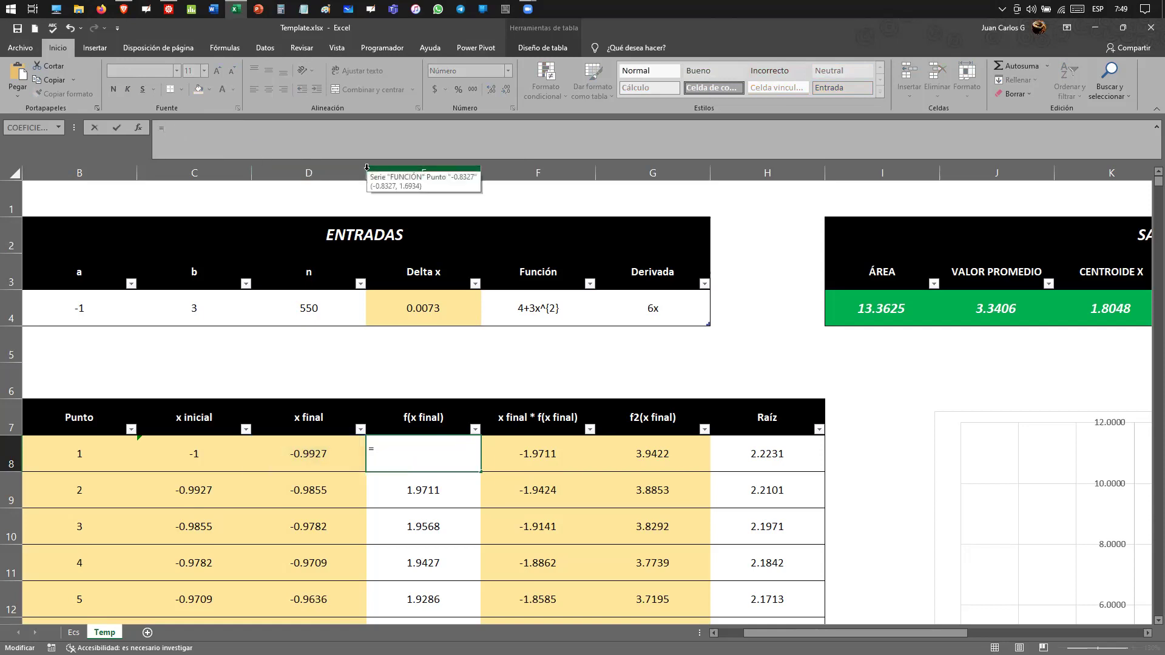
{"action": "type", "text": "4+(3*POTENCIA("}
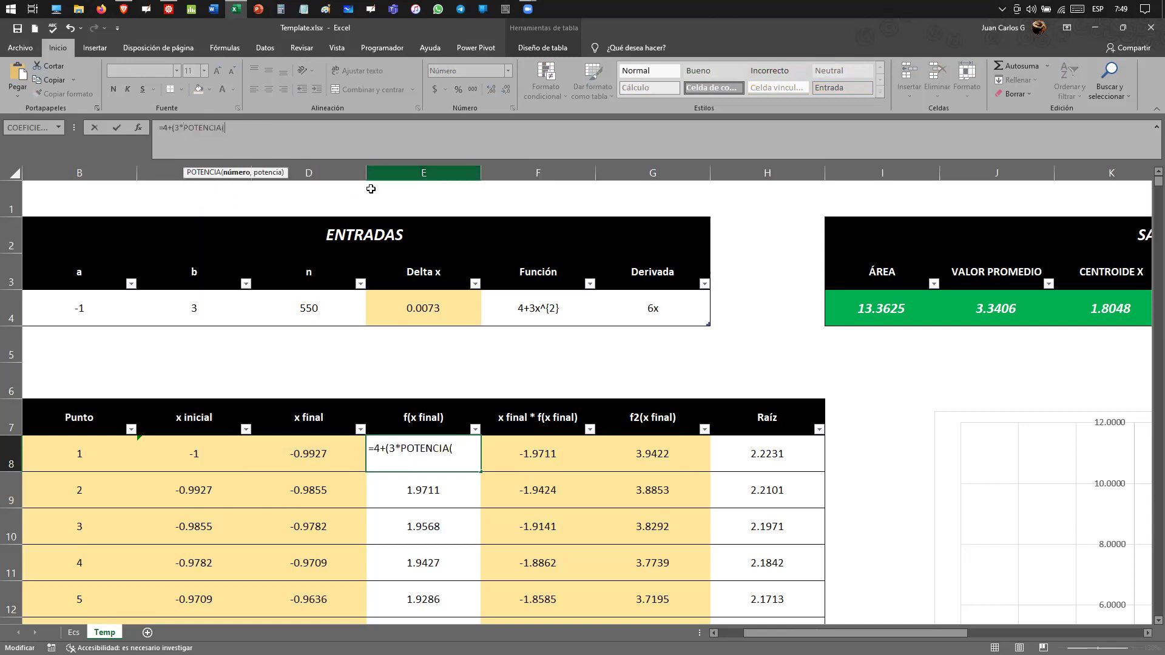
{"action": "left_click", "coordinate": [298, 453]}
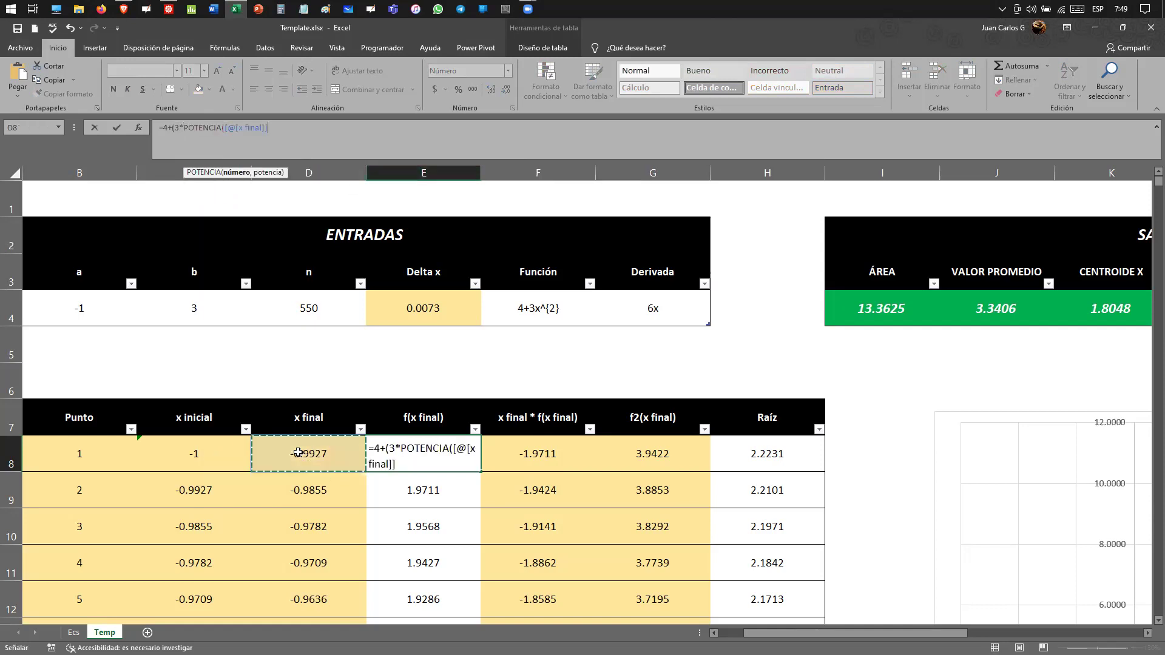
{"action": "type", "text": ",2"}
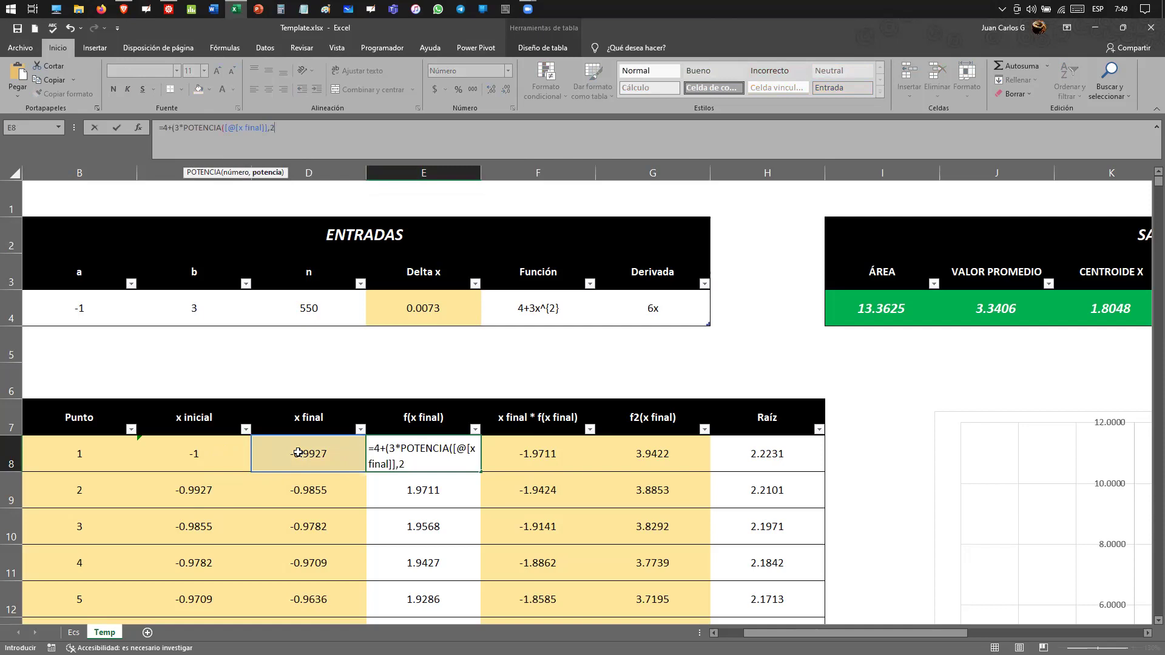
{"action": "type", "text": "))"}
{"action": "key", "text": "Return"}
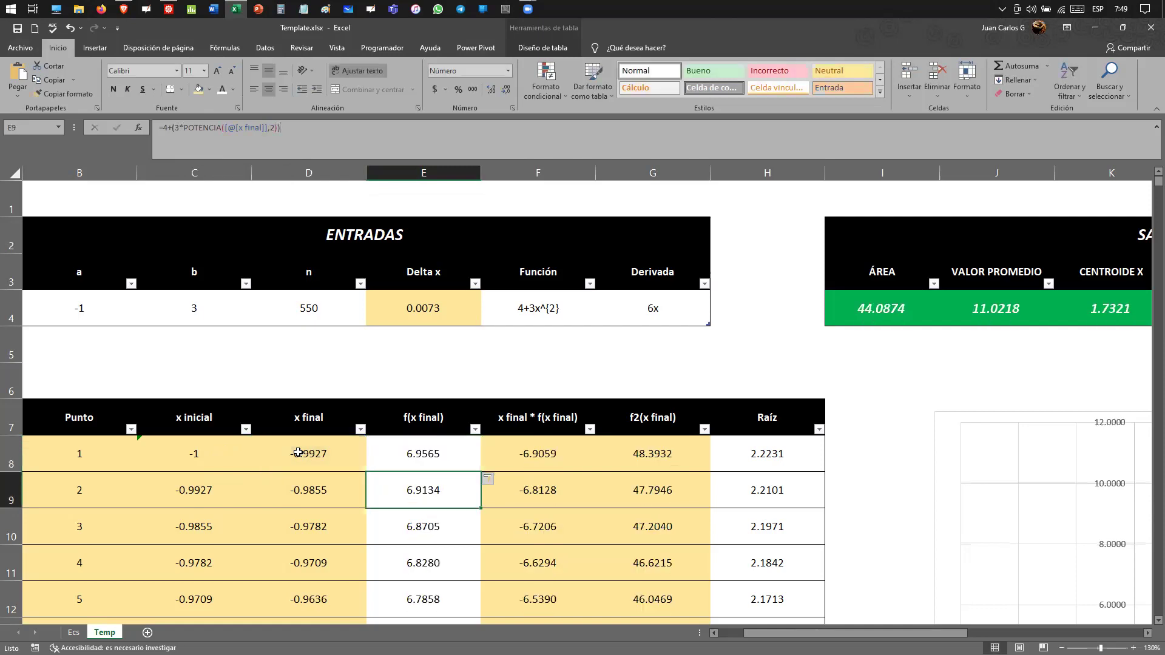
Change the Raíz column formula in cell H8 to =RAIZ(1+POTENCIA(6*[@[x final]],2))
{"action": "left_click", "coordinate": [765, 460]}
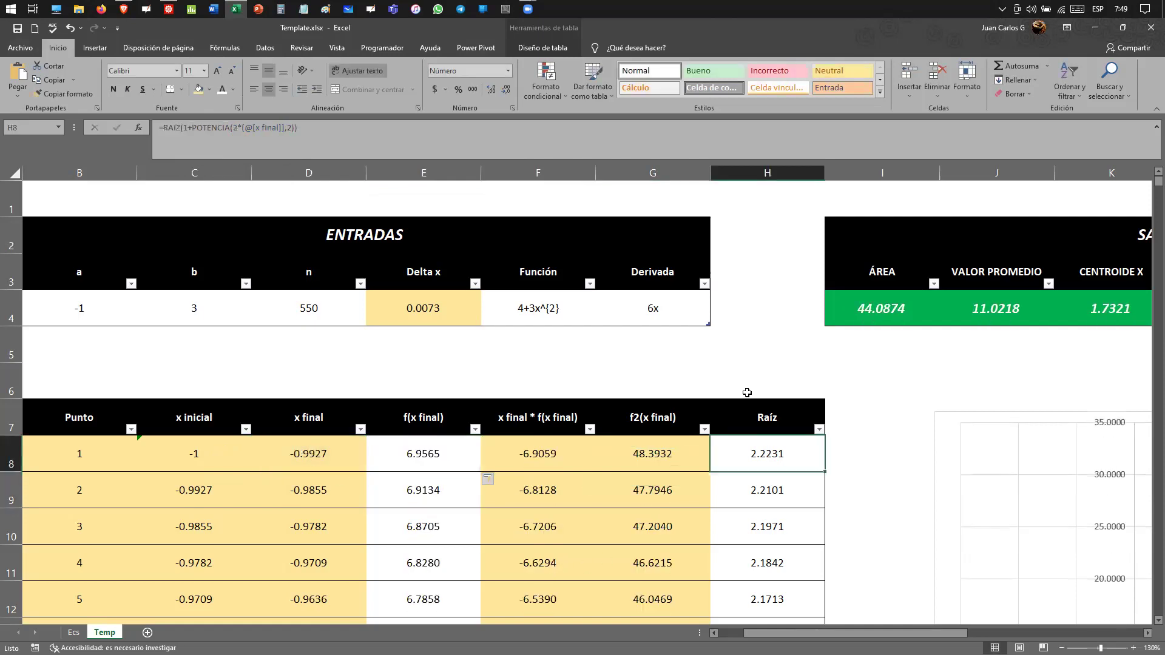
{"action": "left_click", "coordinate": [237, 128]}
{"action": "key", "text": "BackSpace"}
{"action": "type", "text": "6"}
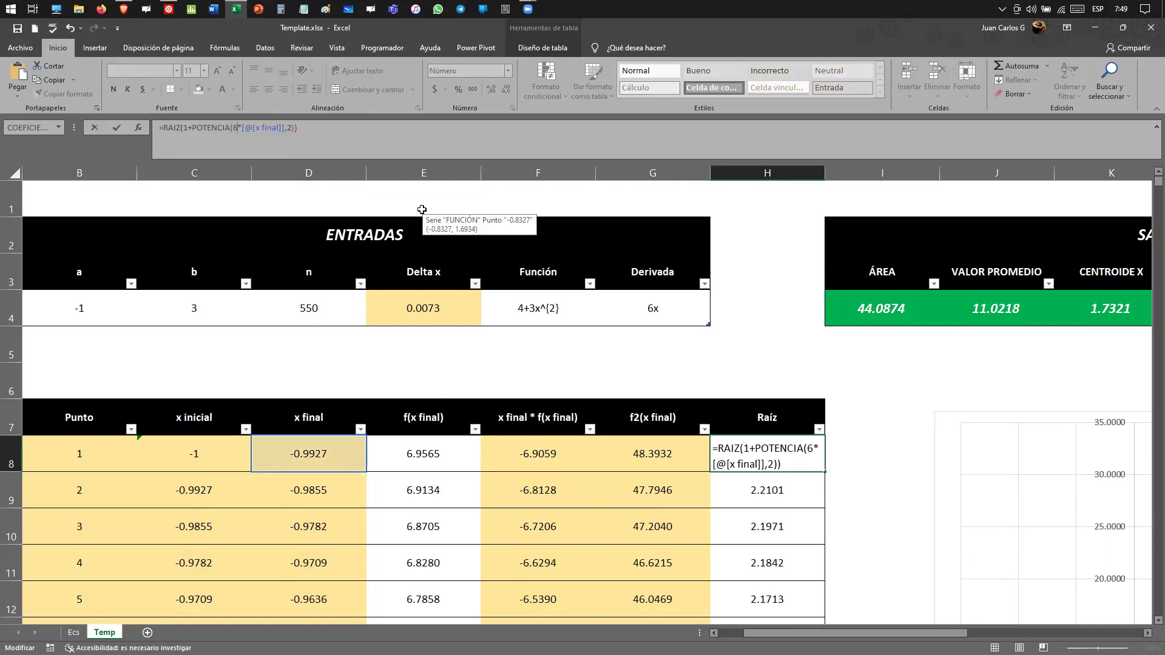
{"action": "key", "text": "Return"}
Review the SALIDAS results and chart, the Derivada input, and the f(x final) and Raíz formulas
{"action": "left_click", "coordinate": [893, 375]}
{"action": "scroll", "coordinate": [770, 337], "scroll_direction": "down", "scroll_amount": 4, "text": "ctrl"}
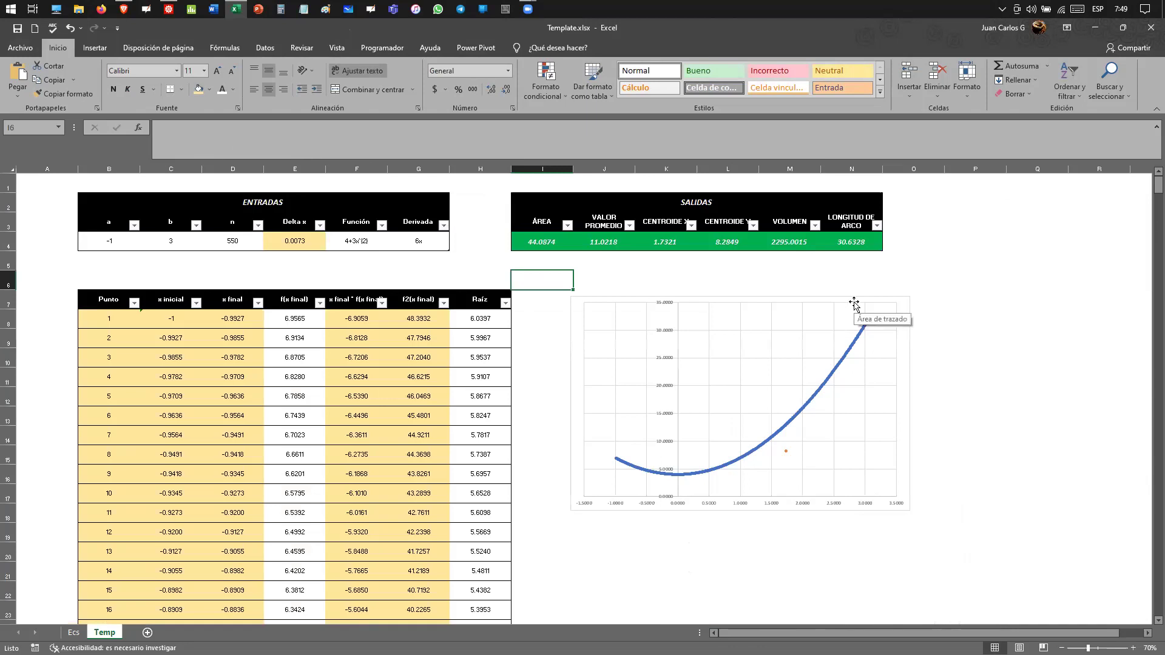
{"action": "left_click", "coordinate": [555, 246]}
{"action": "left_click_drag", "start_coordinate": [583, 245], "coordinate": [850, 242]}
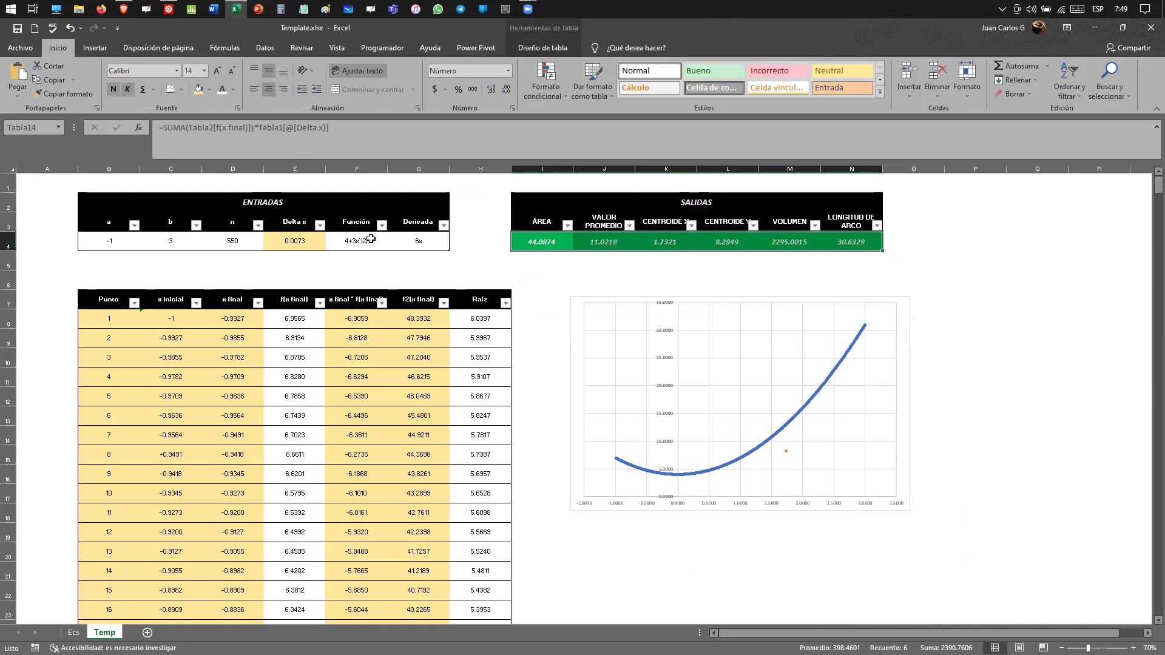
{"action": "left_click", "coordinate": [424, 242]}
{"action": "left_click", "coordinate": [306, 317]}
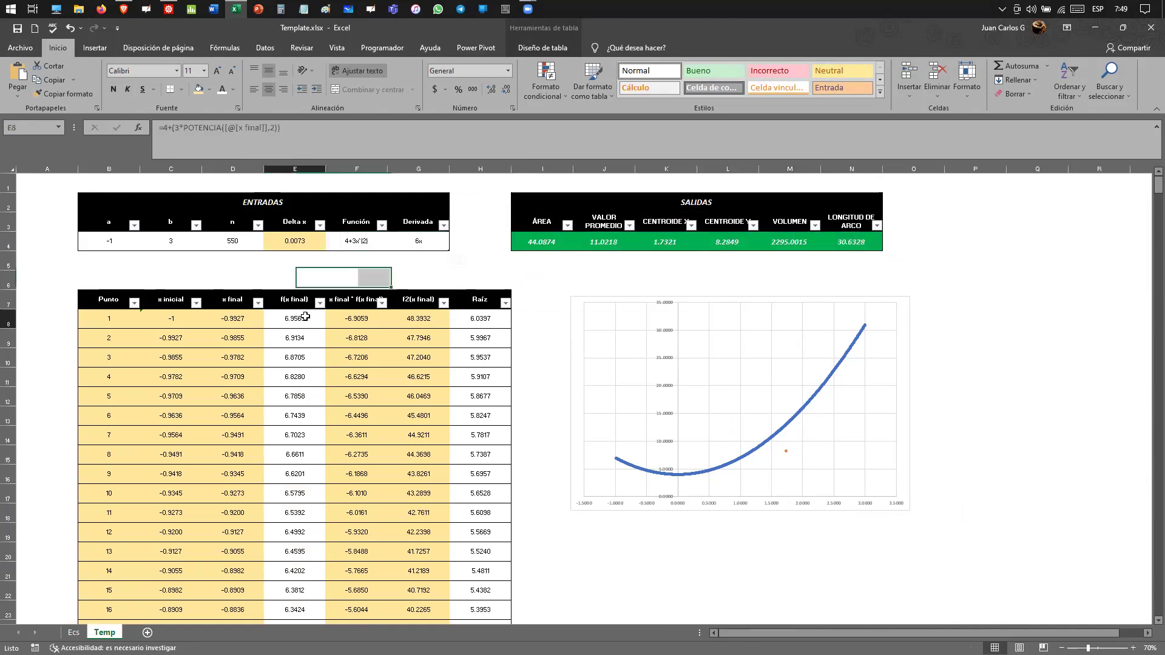
{"action": "left_click", "coordinate": [482, 318]}
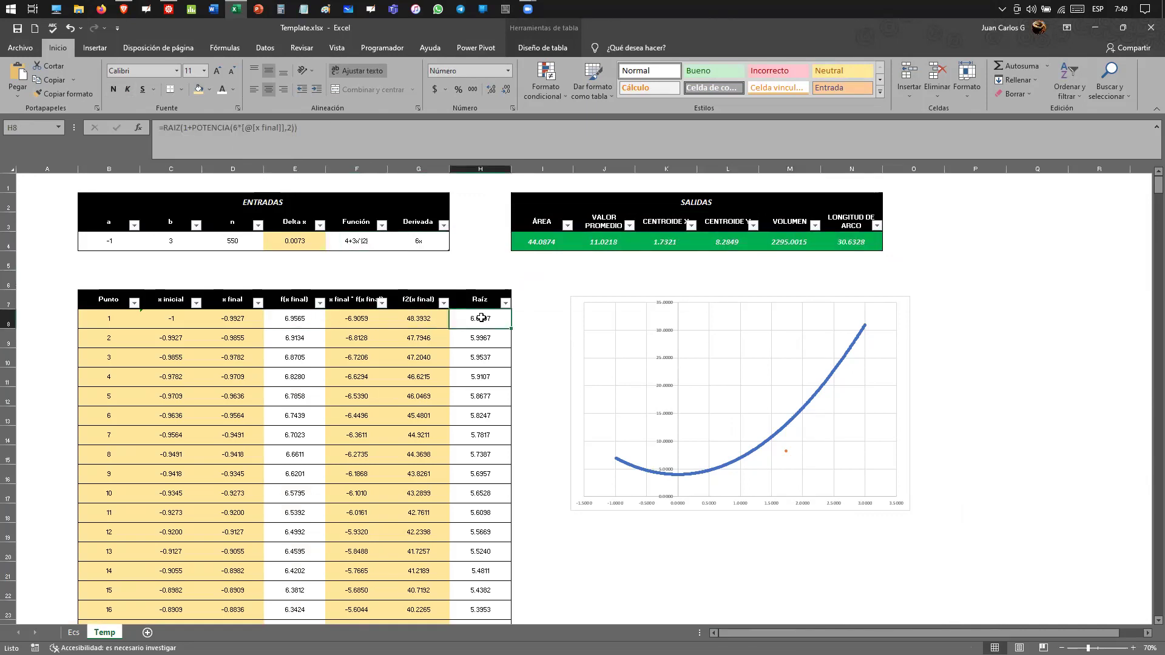
Try the value 2 for the limit a in cell B4
{"action": "left_click", "coordinate": [116, 242]}
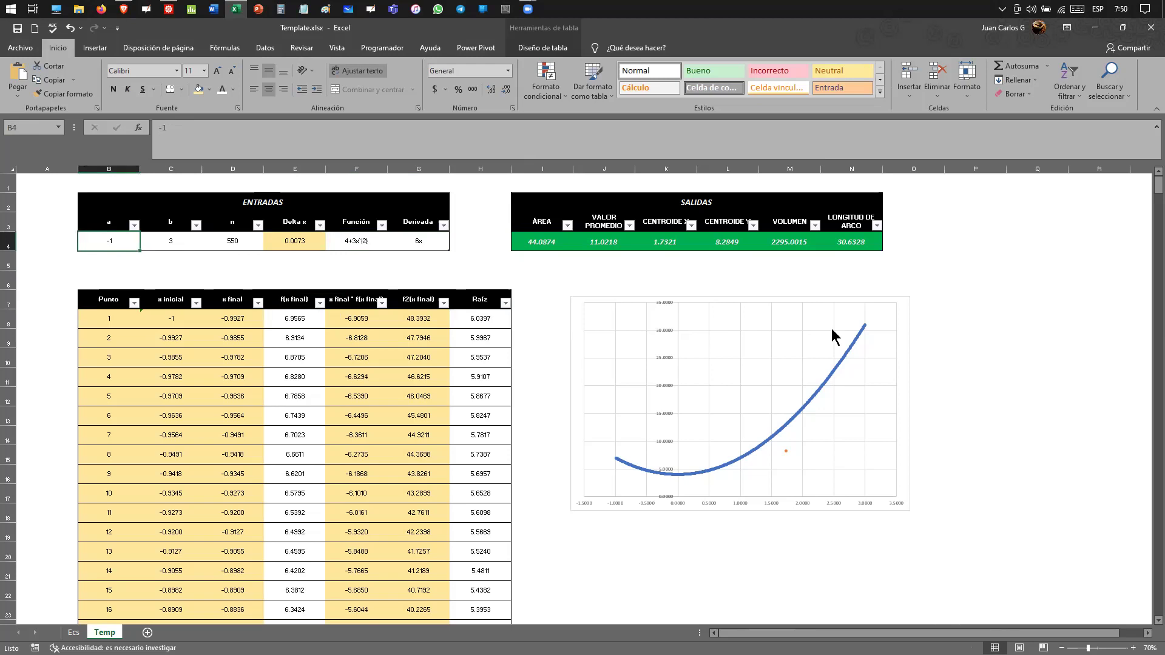
{"action": "type", "text": "2"}
{"action": "key", "text": "Return"}
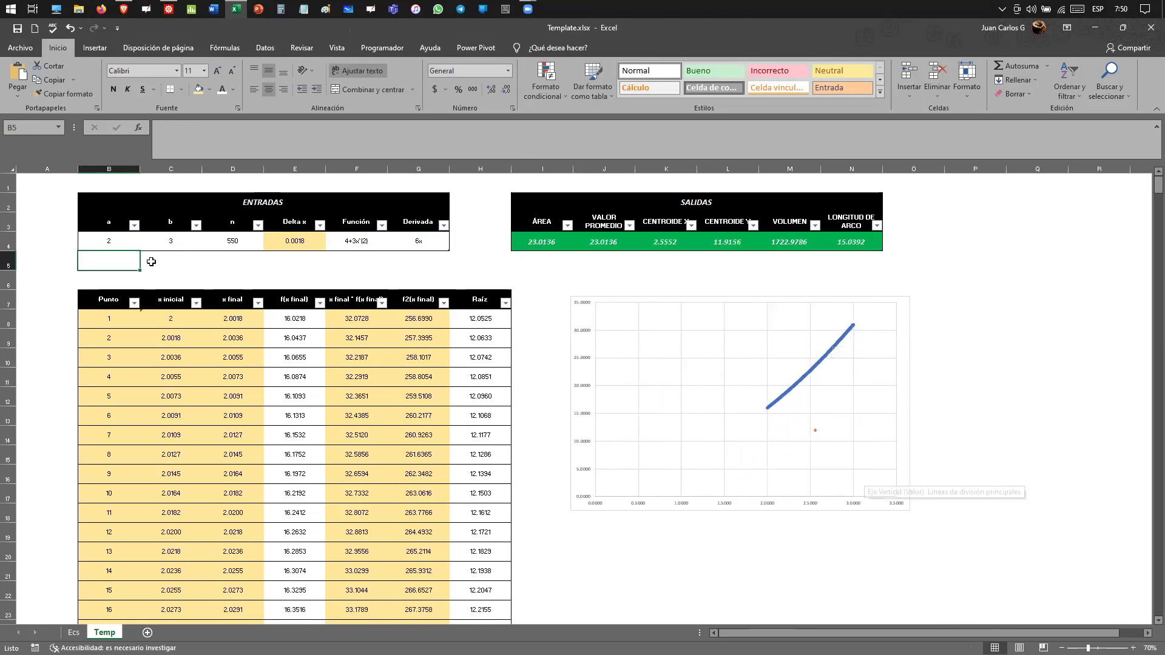
Set the limit a in cell B4 to 0
{"action": "left_click", "coordinate": [103, 242]}
{"action": "type", "text": "0"}
{"action": "key", "text": "Return"}
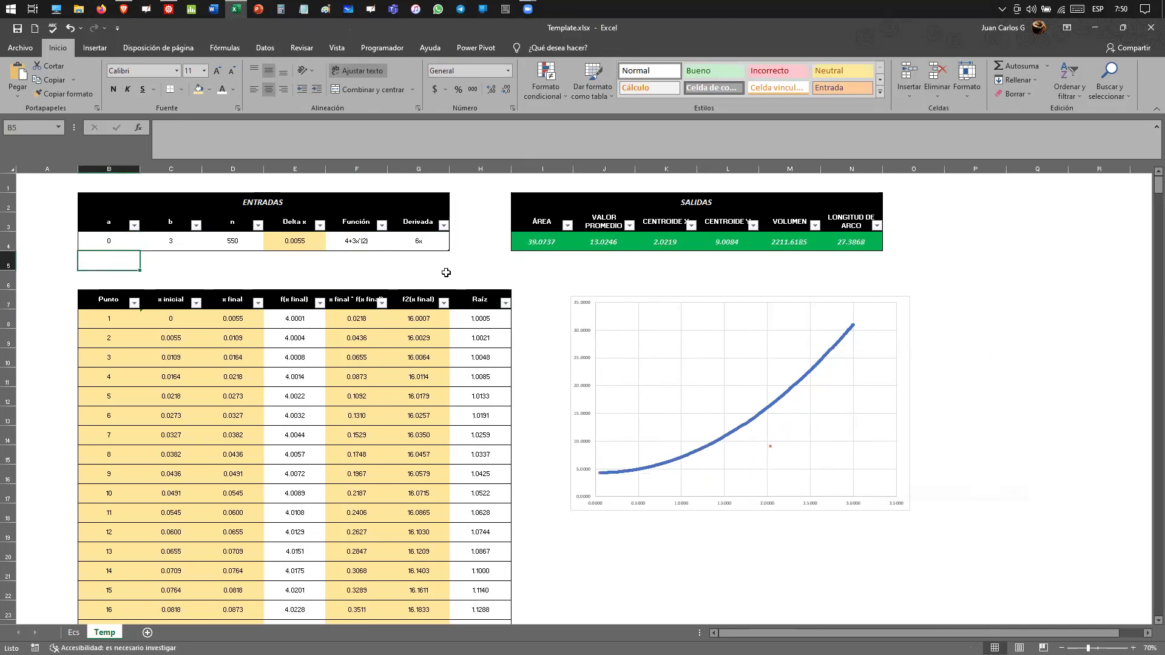